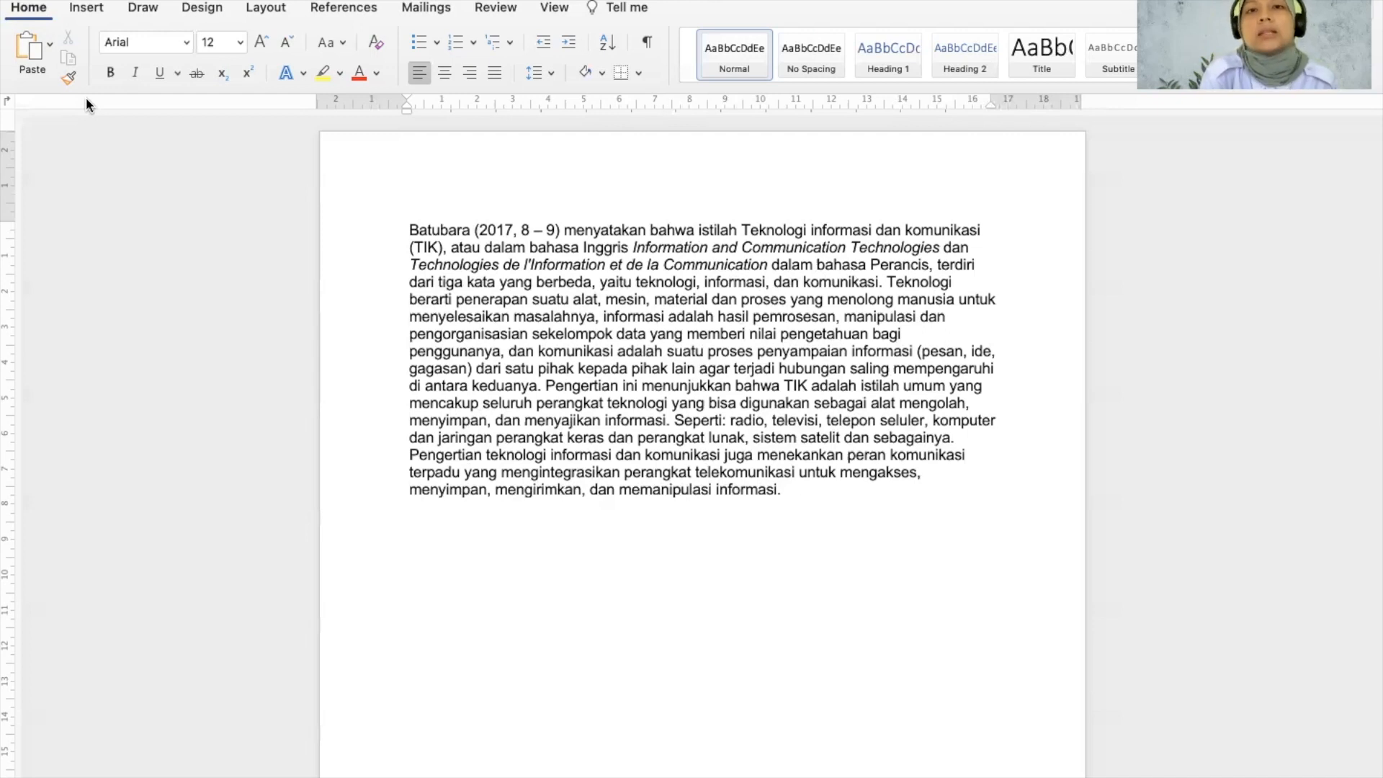
- Paste the clipboard text after the paragraph and undo it, then open Paste Special and cancel
left_click(44, 45)
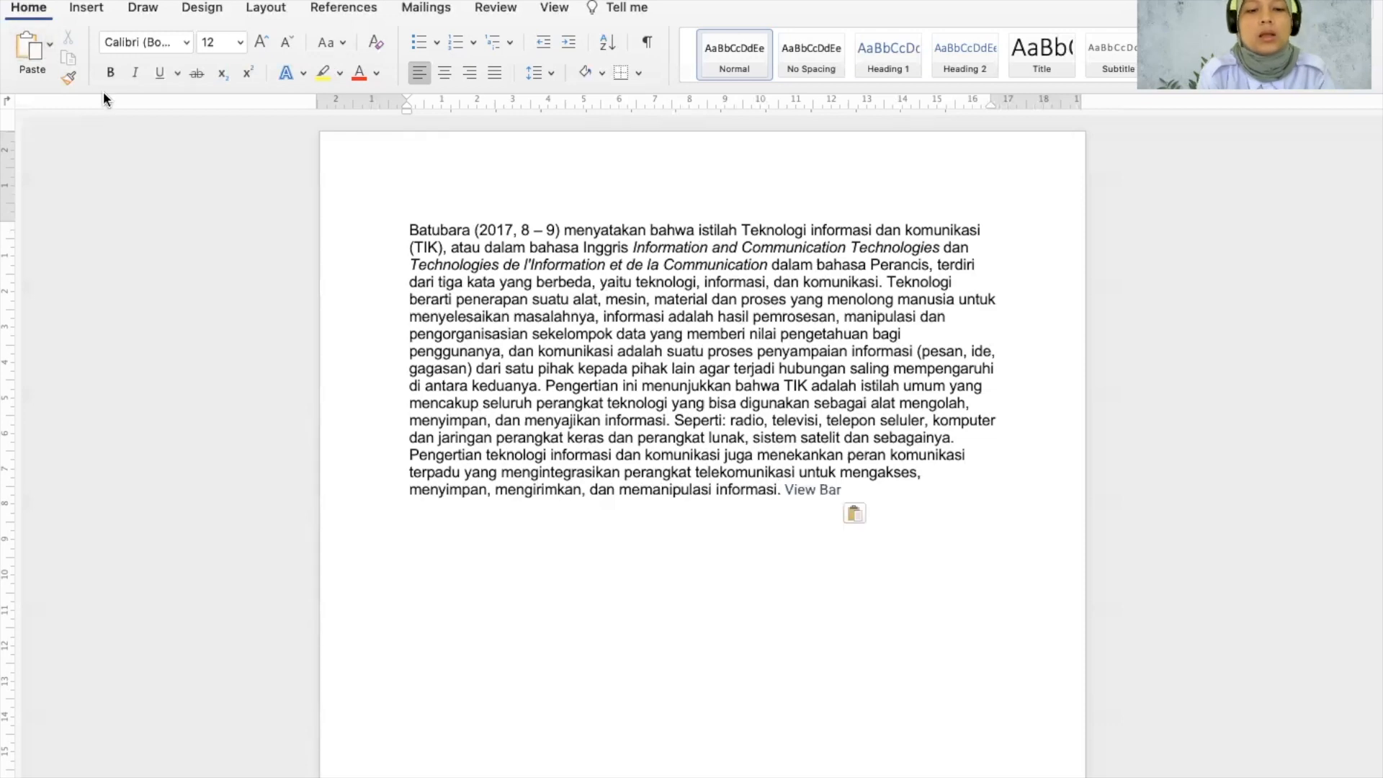
key("super+z")
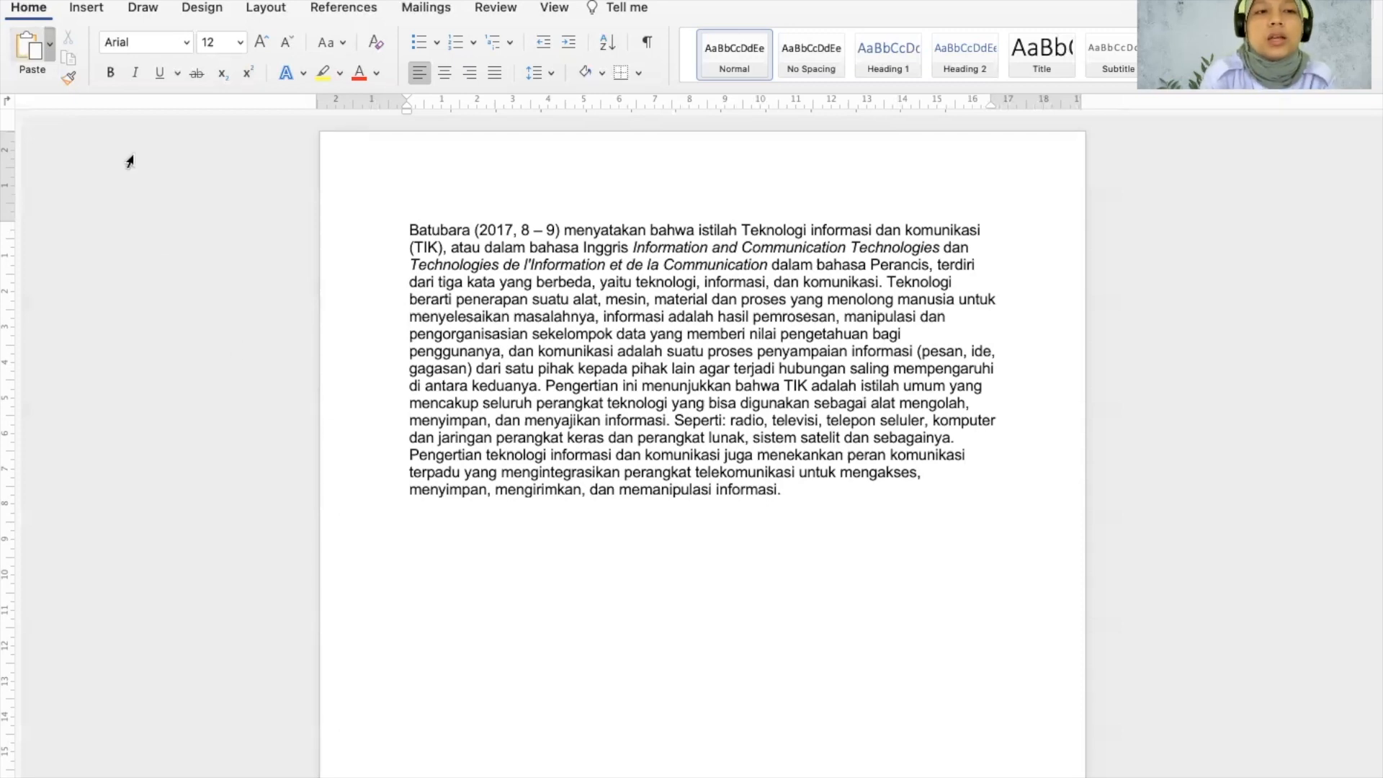
key("ctrl+super+v")
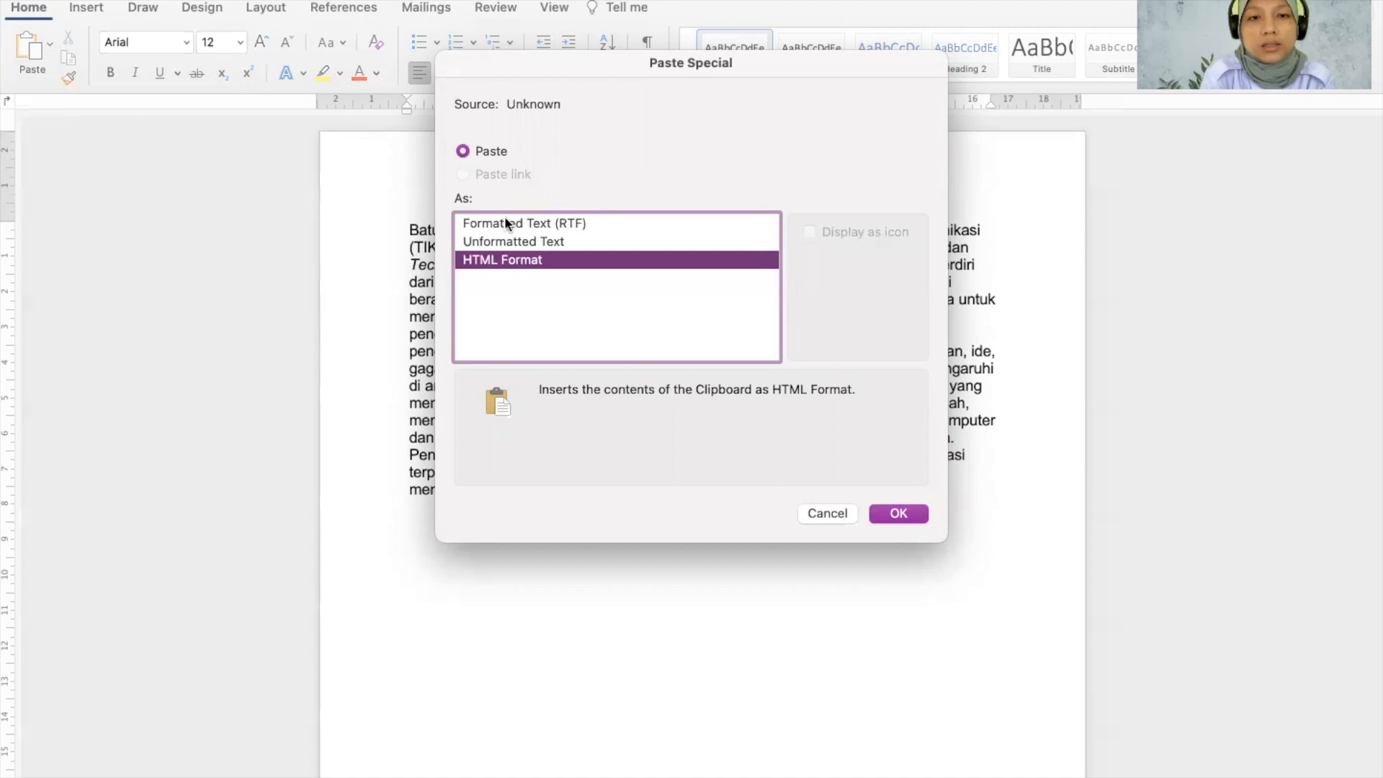
left_click(828, 513)
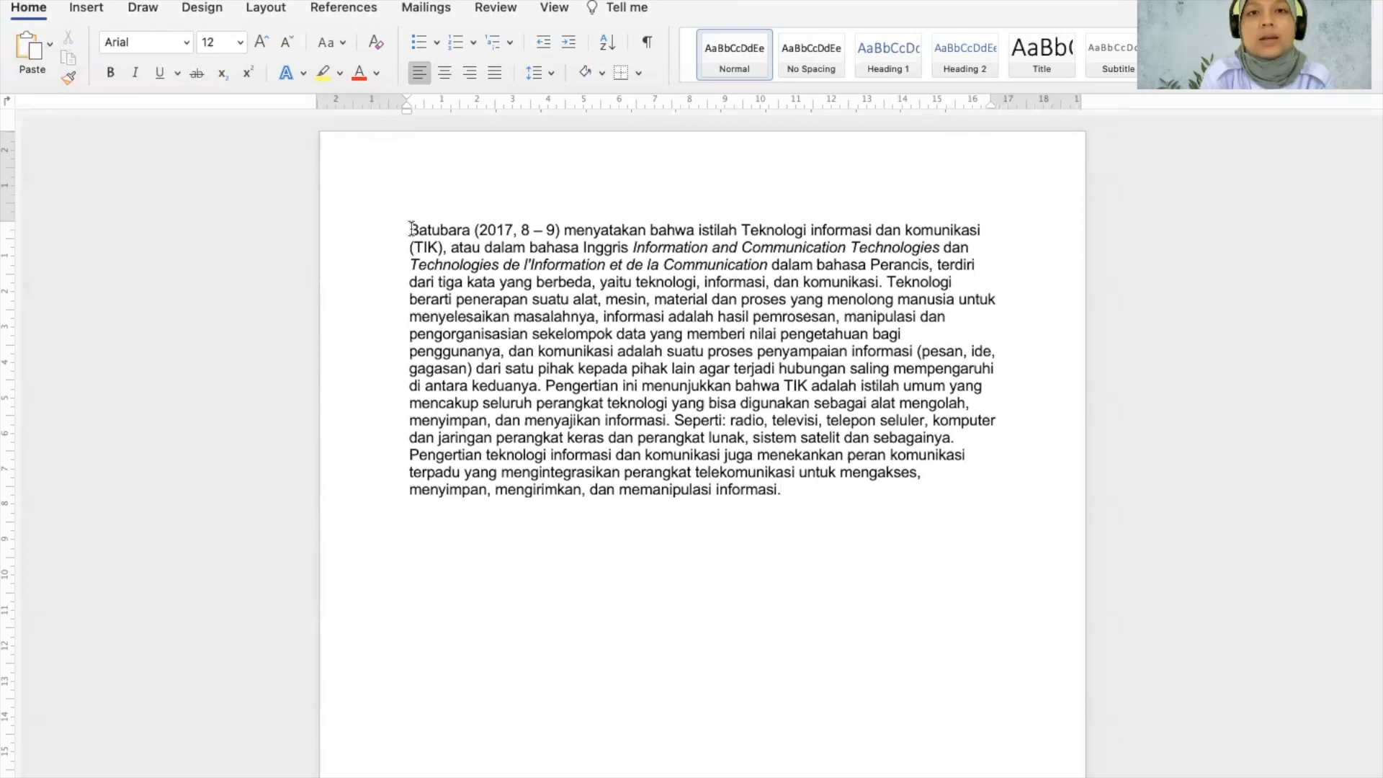
- Cut the paragraph's opening sentence, ending in "informasi, dan komunikasi.", and put it back at the paragraph's start
left_click_drag(410, 229, 691, 249)
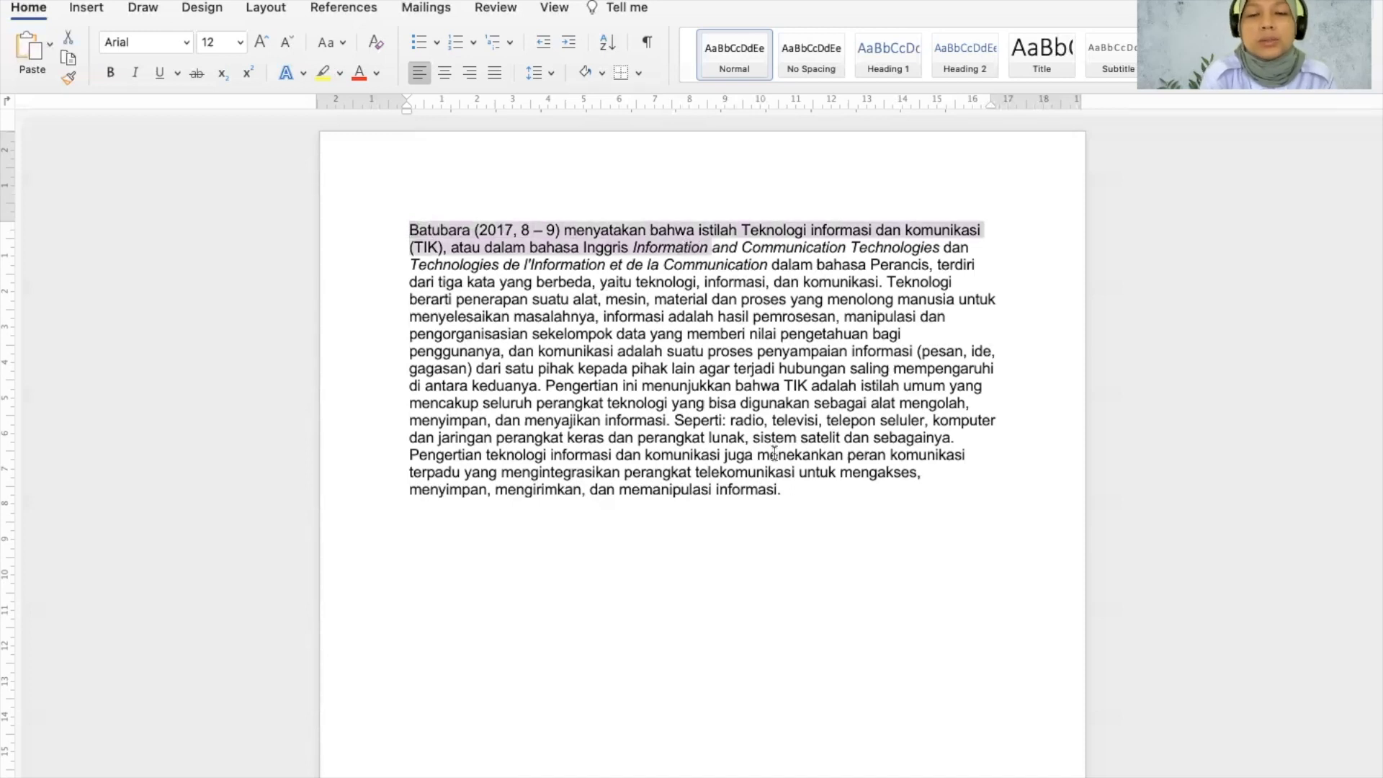
left_click(787, 489)
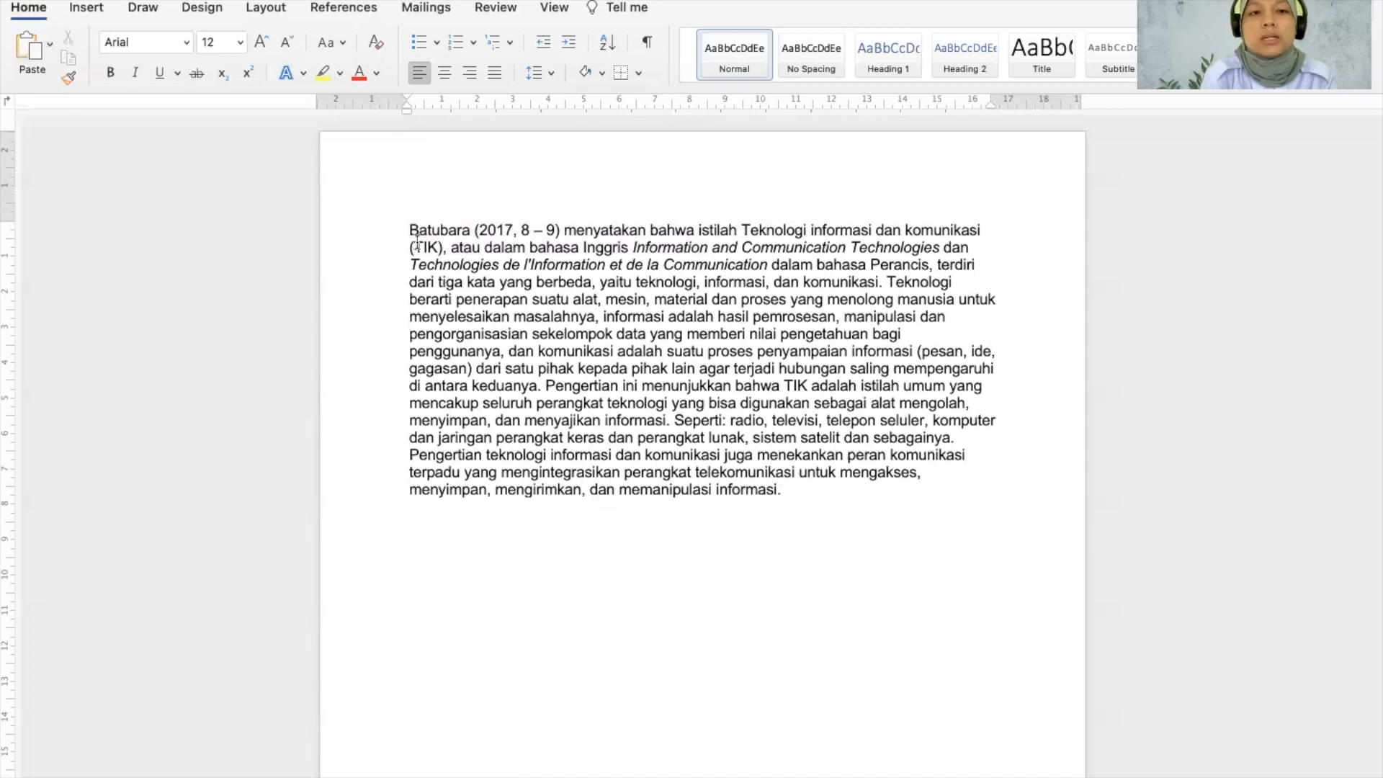
left_click_drag(408, 229, 881, 279)
key("super+c")
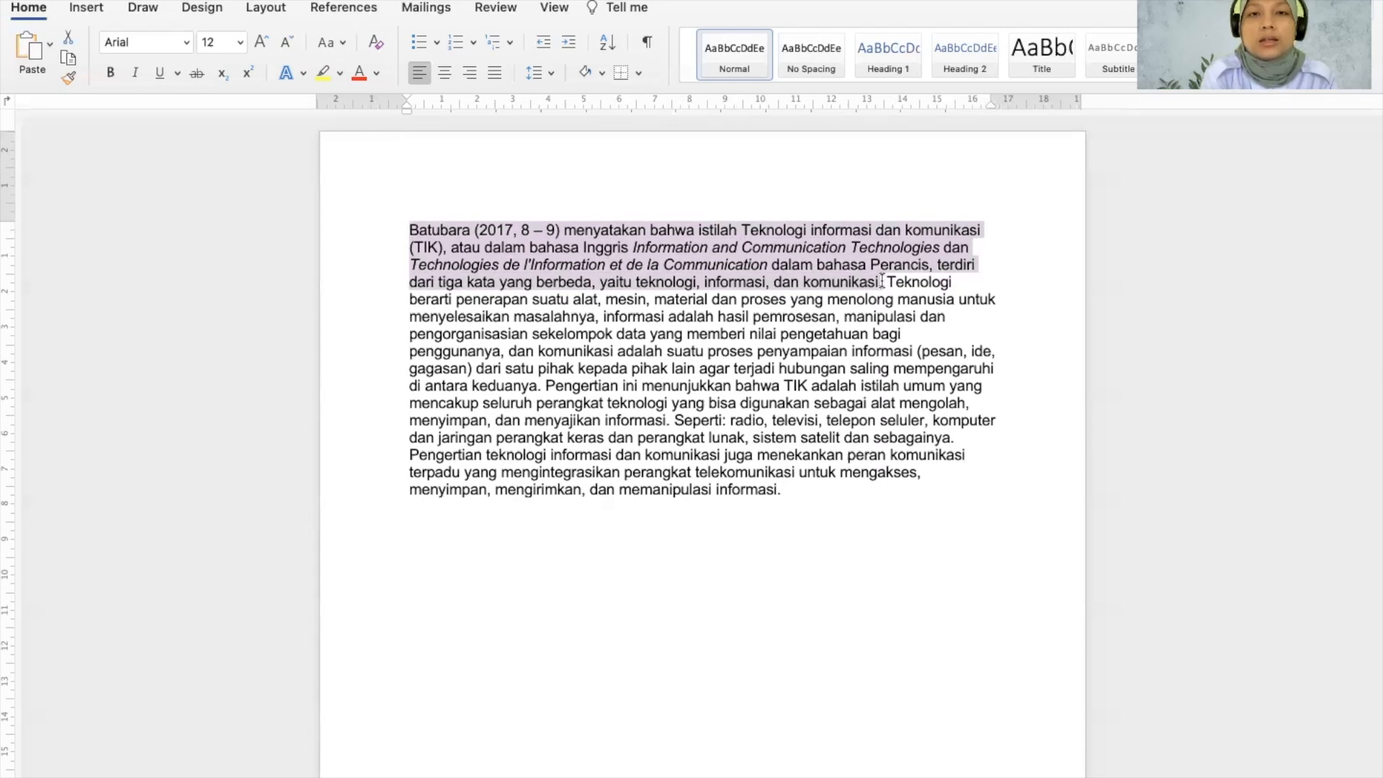
left_click(68, 37)
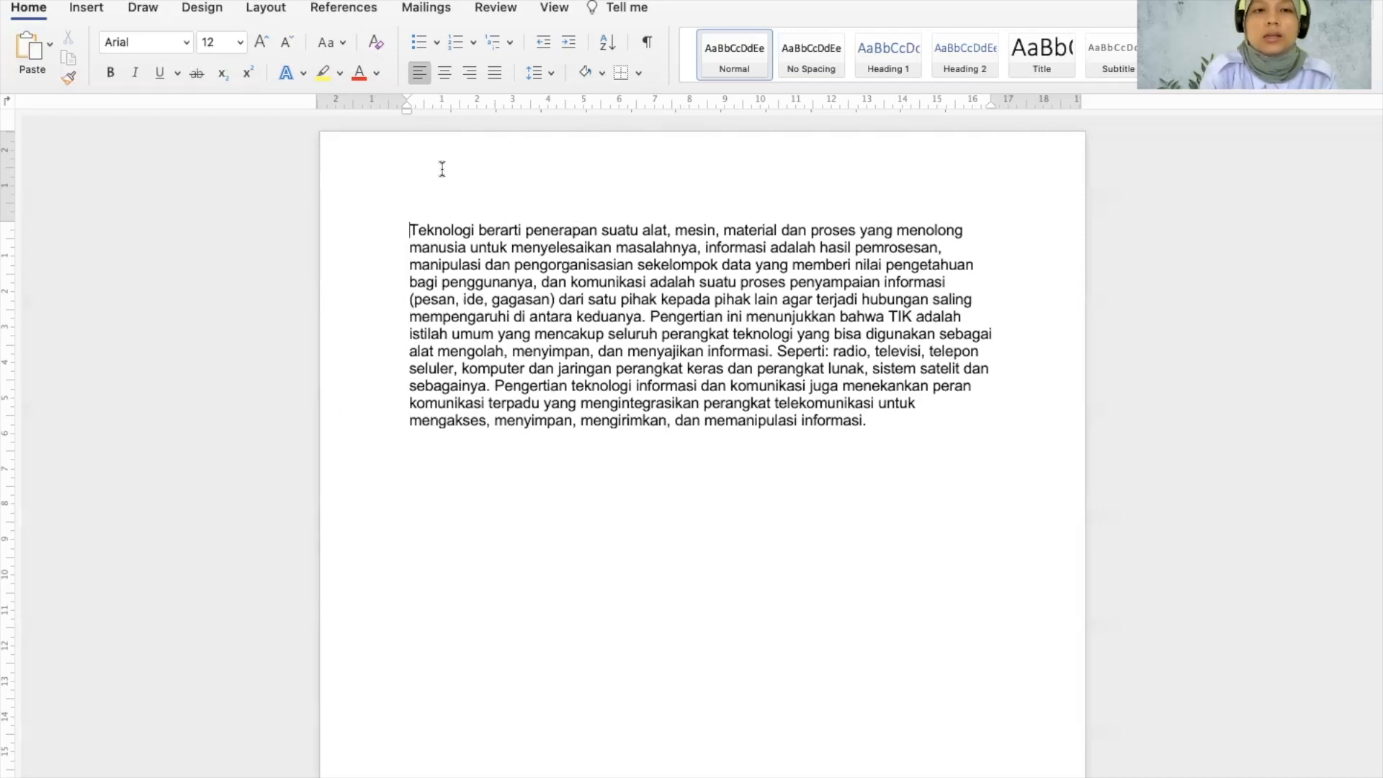
left_click(925, 432)
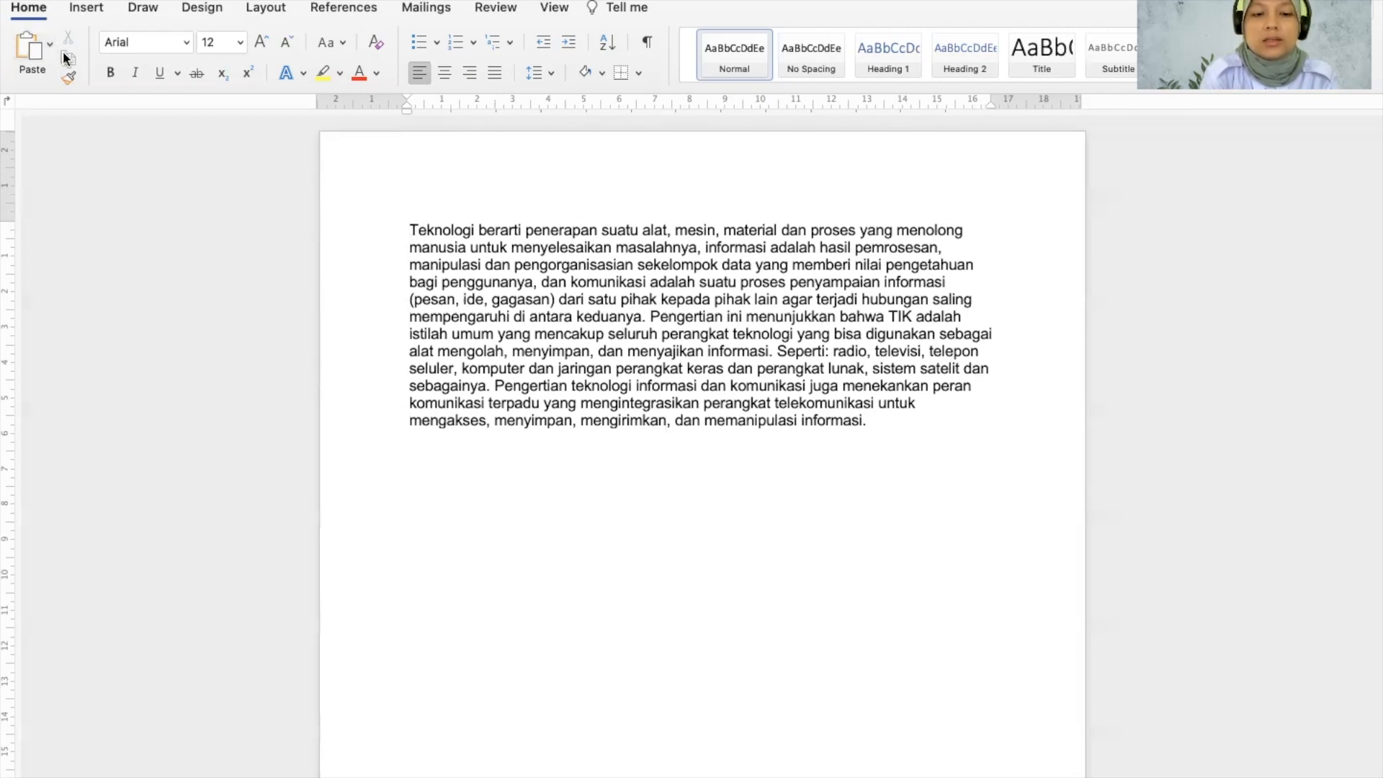
key("super+v")
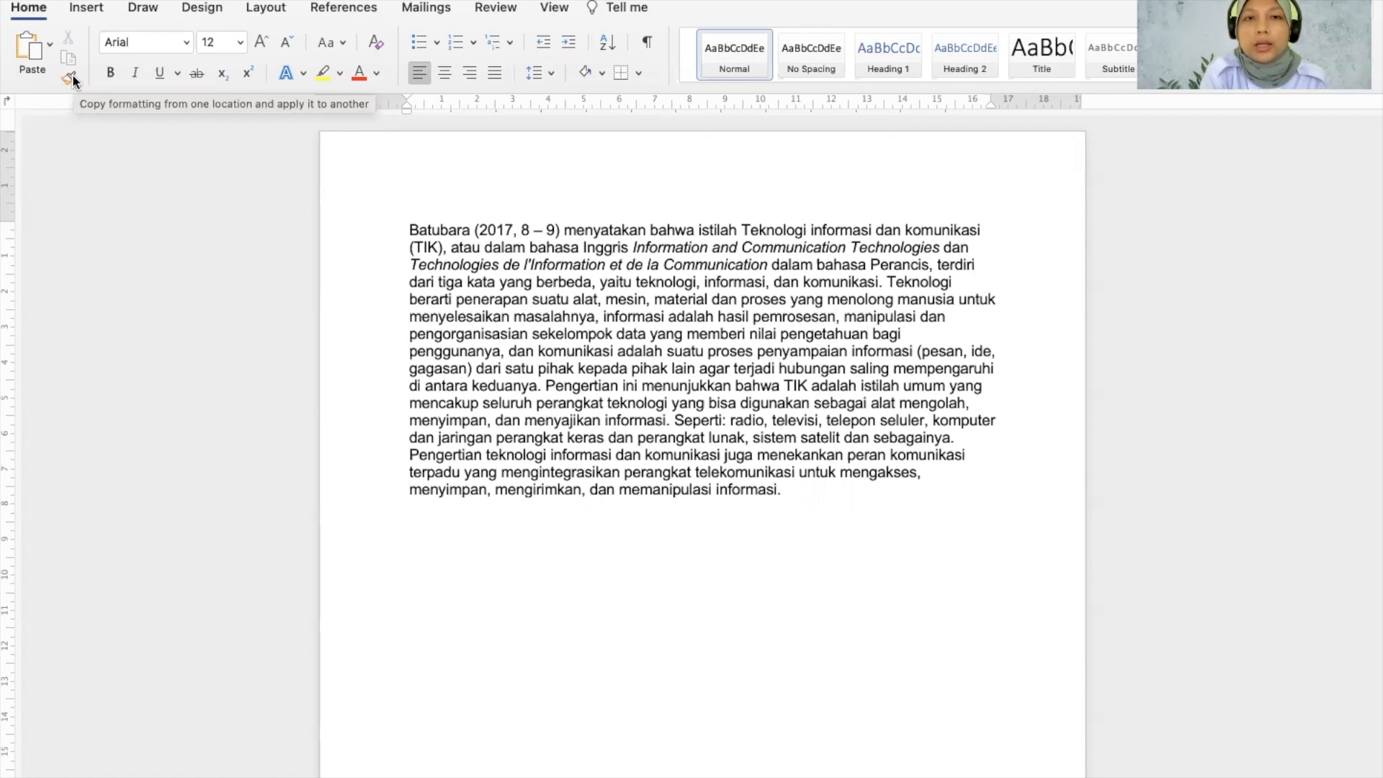
- Insert a line above the paragraph, apply the Intense Quote style to it and enter the title "TICE"
left_click(405, 227)
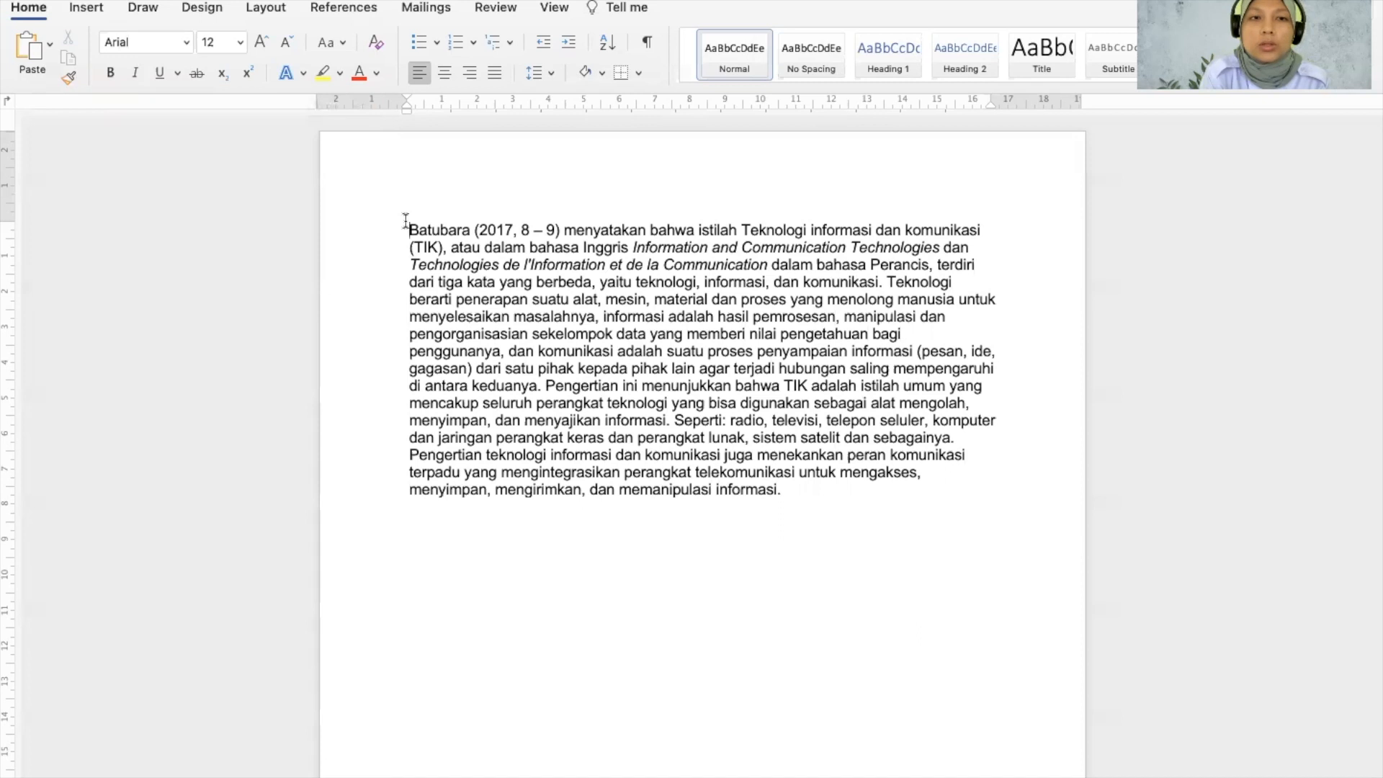
key("Return")
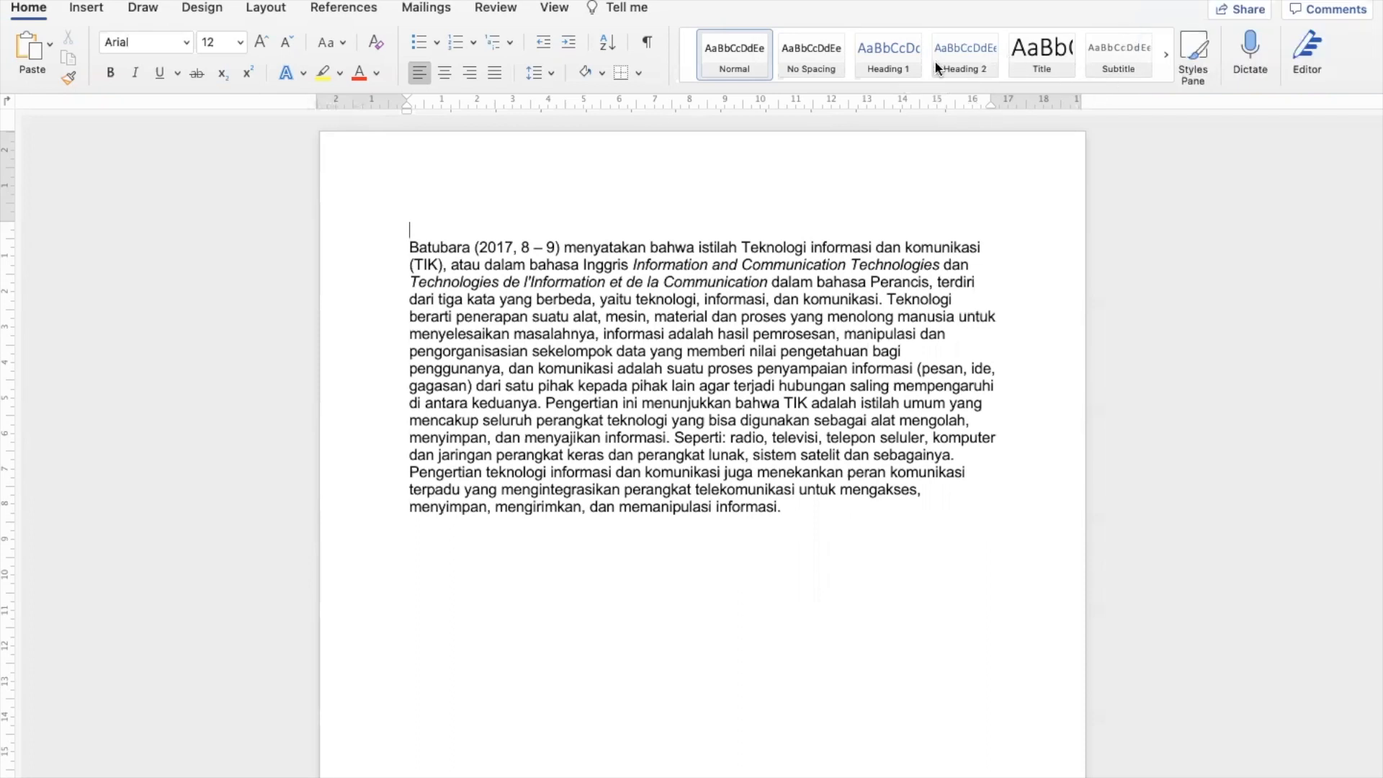
left_click(928, 244)
left_click(925, 84)
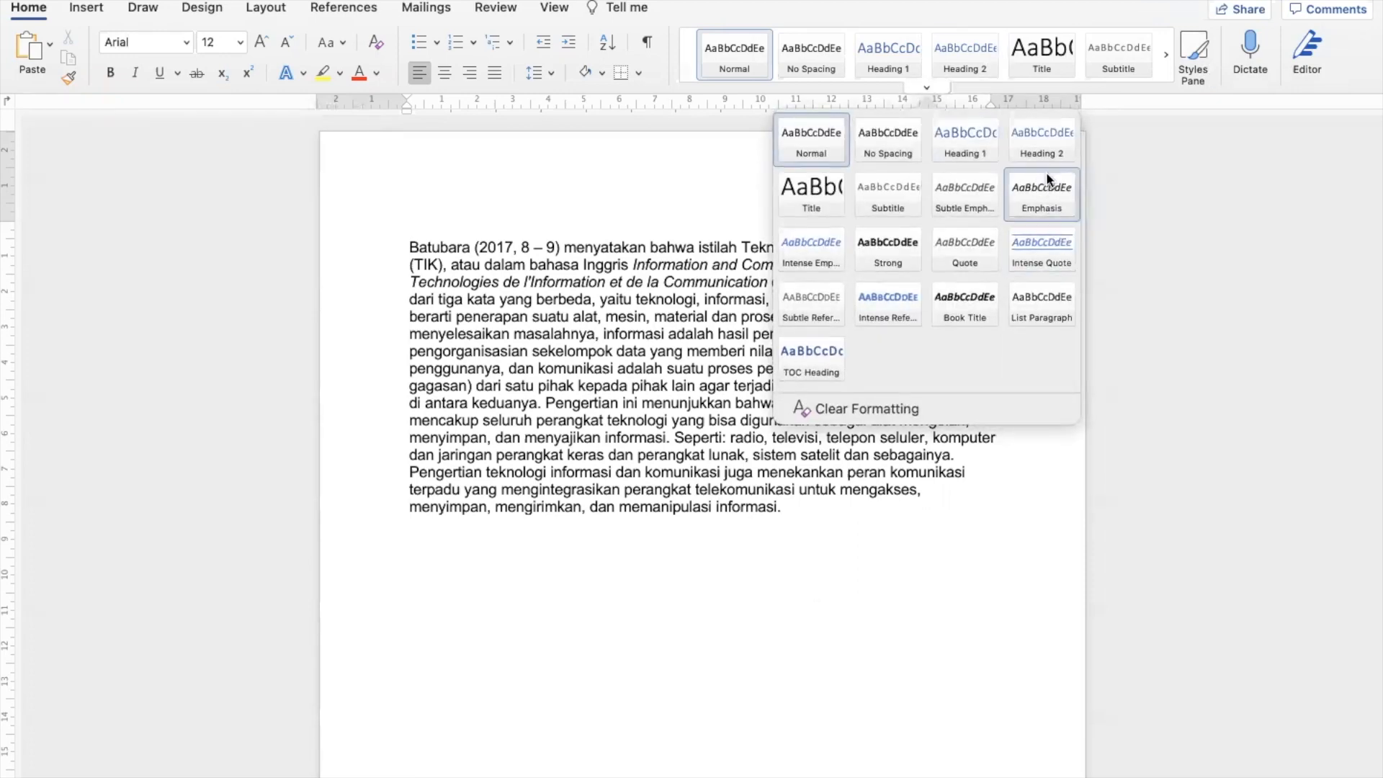
left_click(1042, 239)
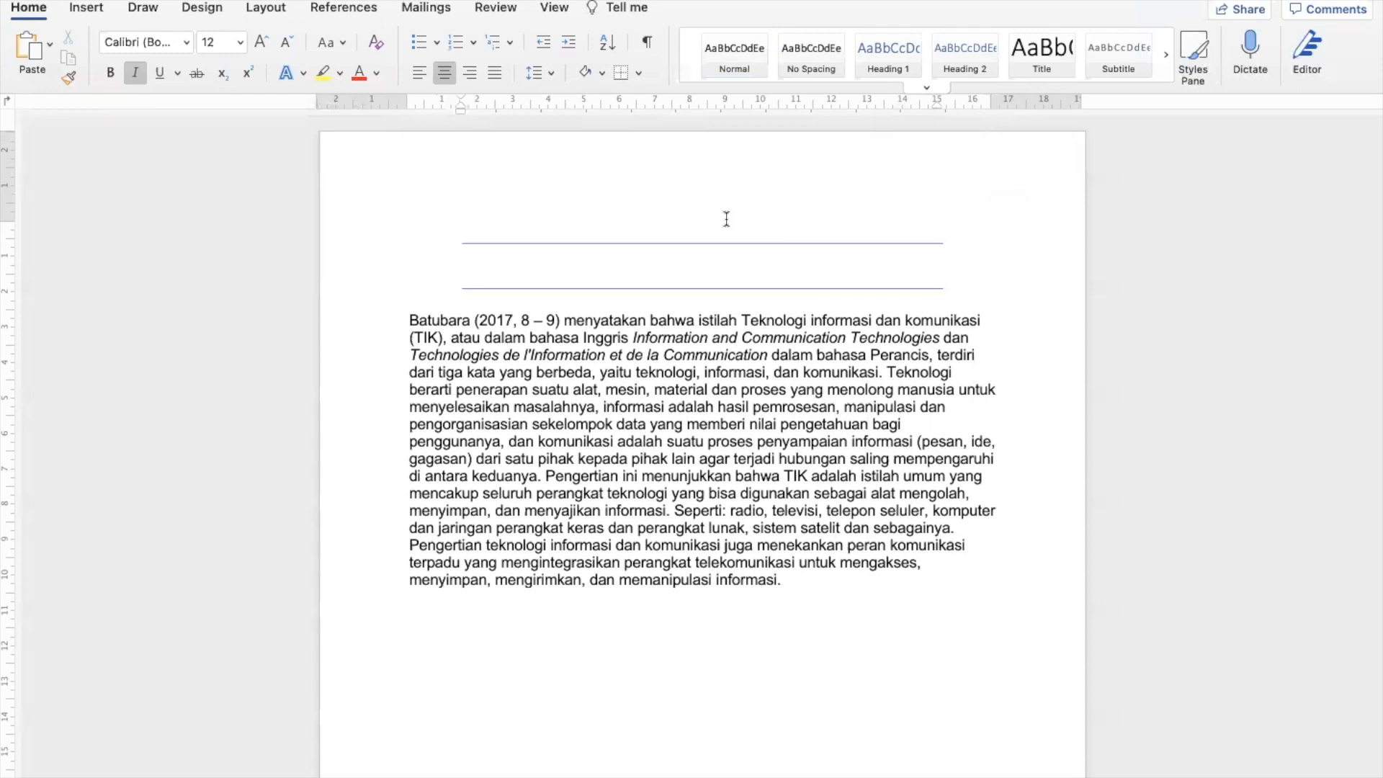
type("TICE")
- Copy the TICE title's formatting onto the paragraph below with the Format Painter
double_click(698, 269)
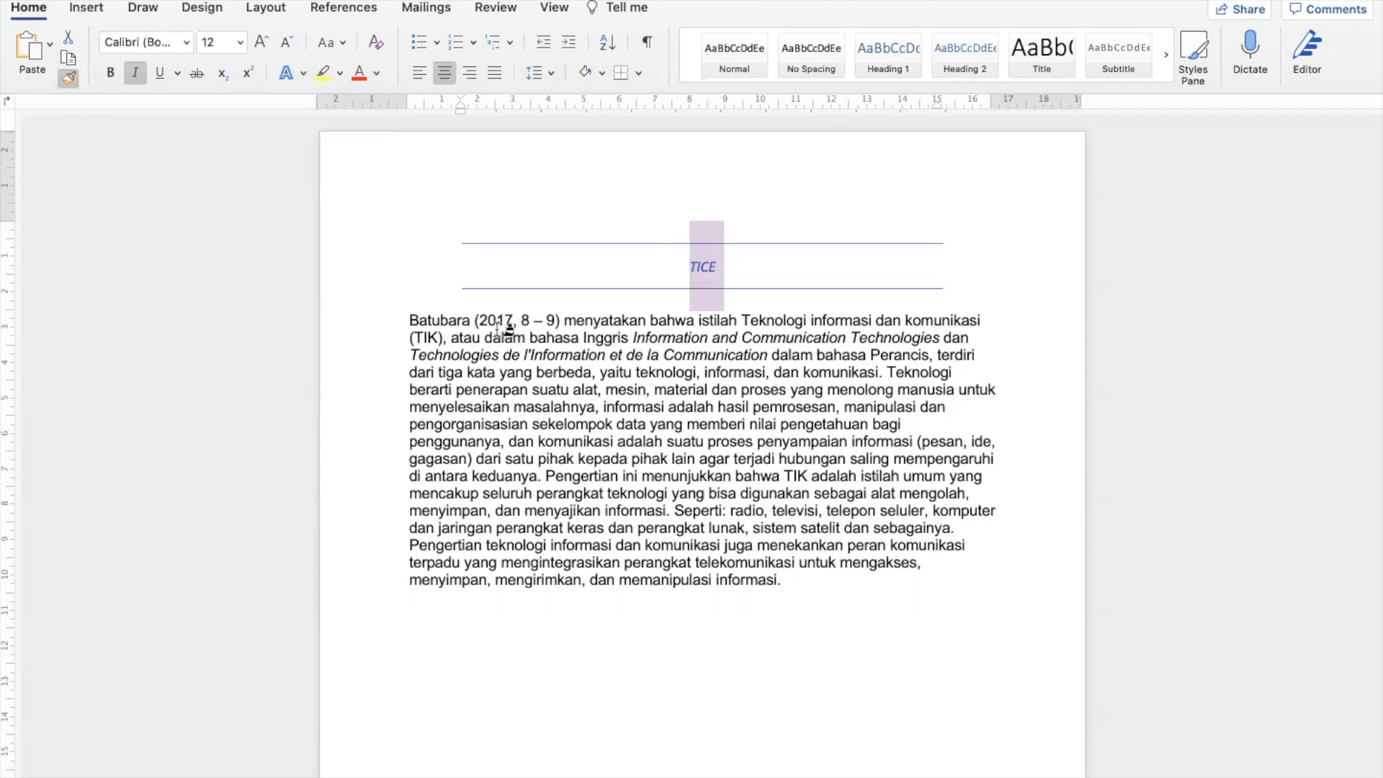
left_click(538, 335)
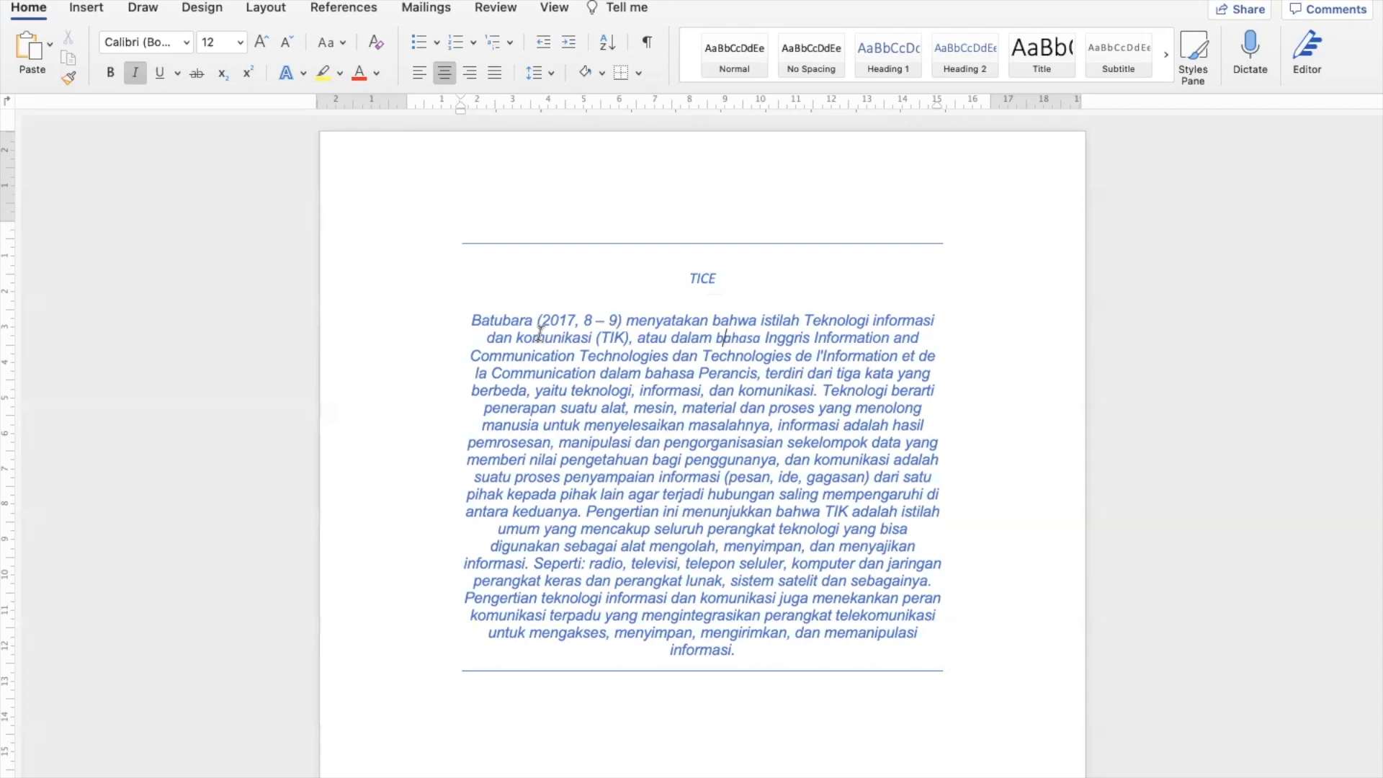
- Undo the copied formatting, the TICE title with its style, and the line inserted above the paragraph
key("super+z")
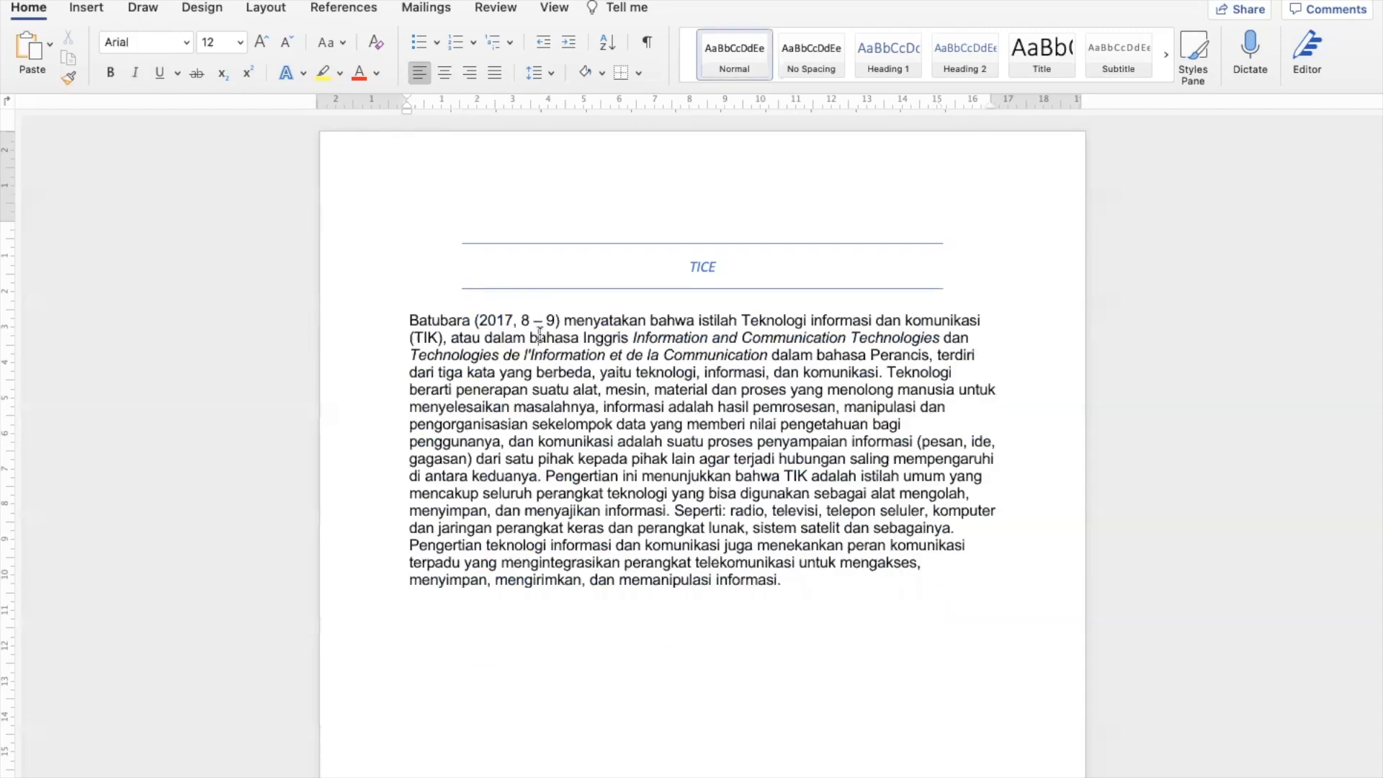
key("super+z")
key("super+z")
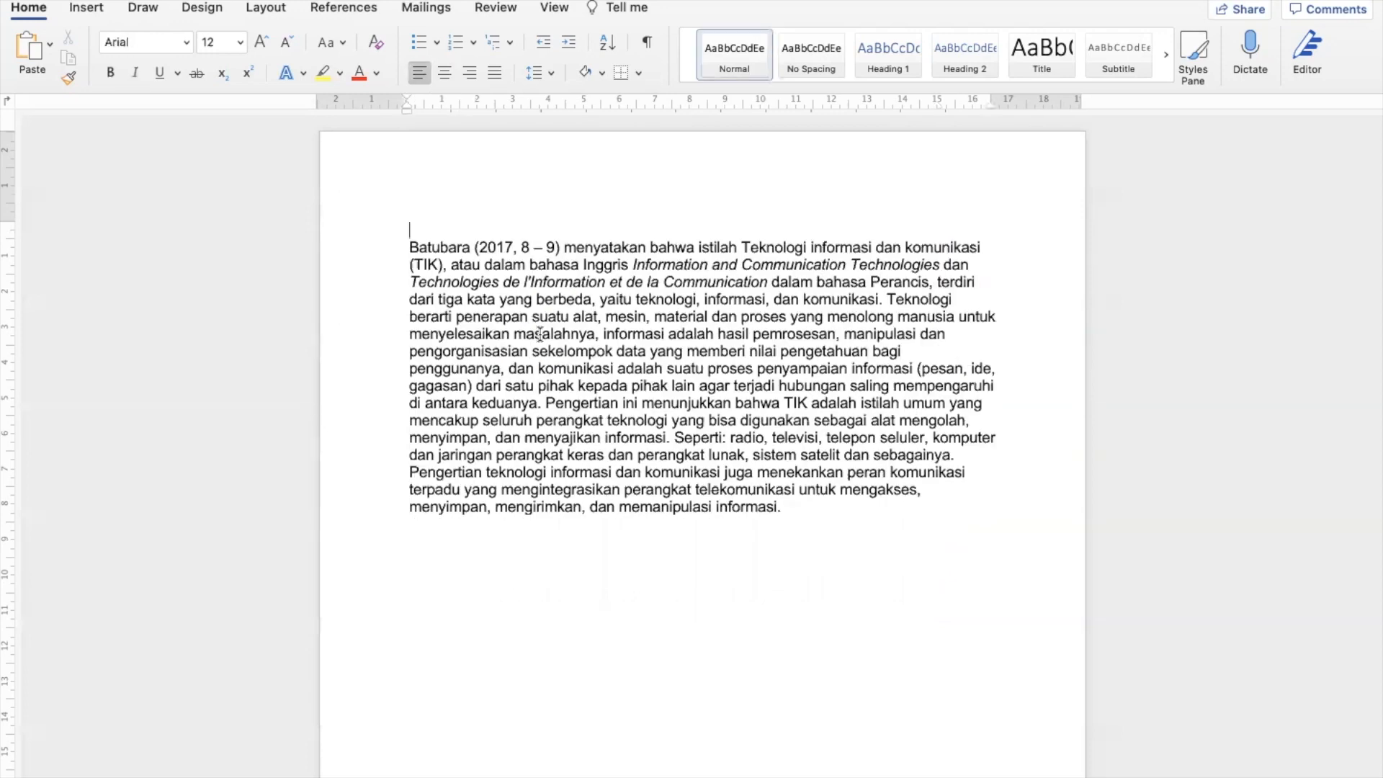
key("super+z")
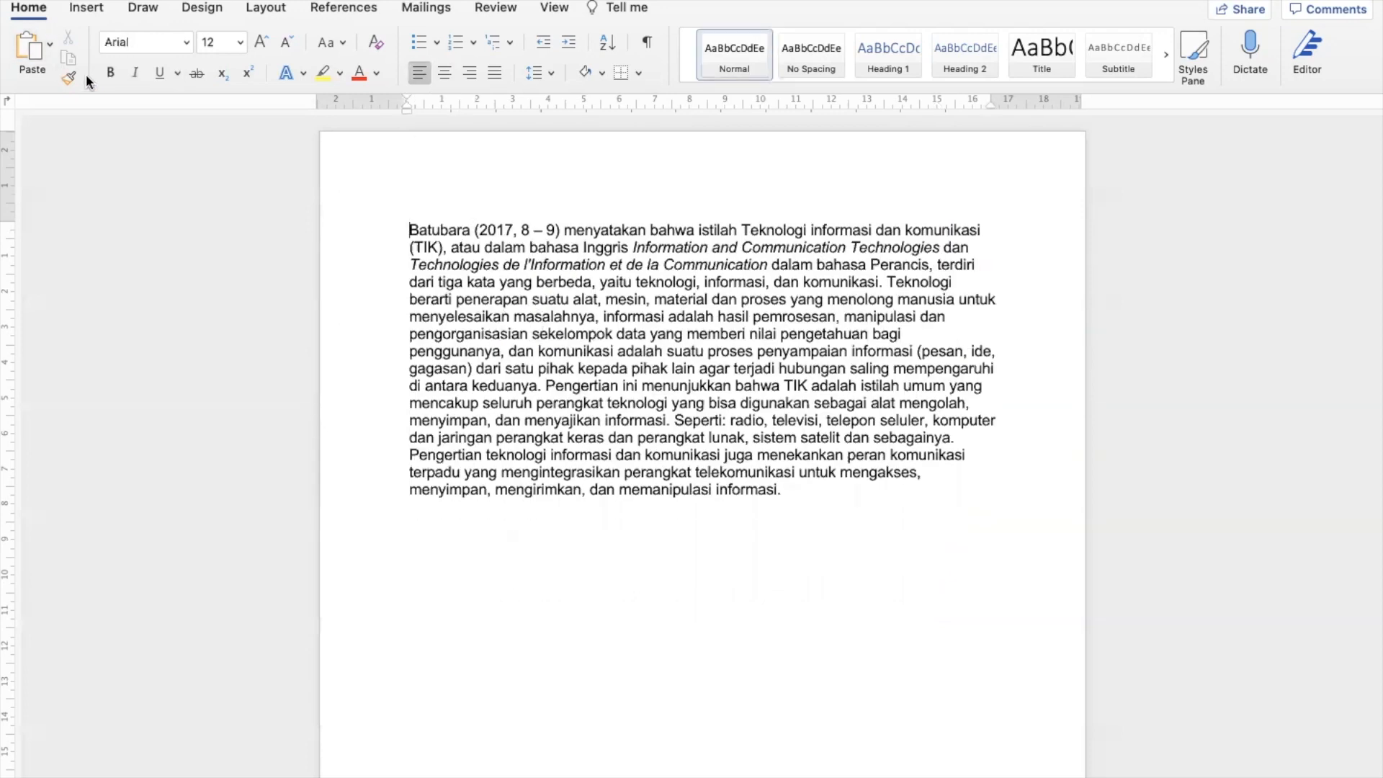
- Look through the list of available fonts and close it without choosing one
left_click(187, 44)
scroll(216, 432, "down", 10)
scroll(259, 423, "up", 12)
scroll(259, 423, "up", 3)
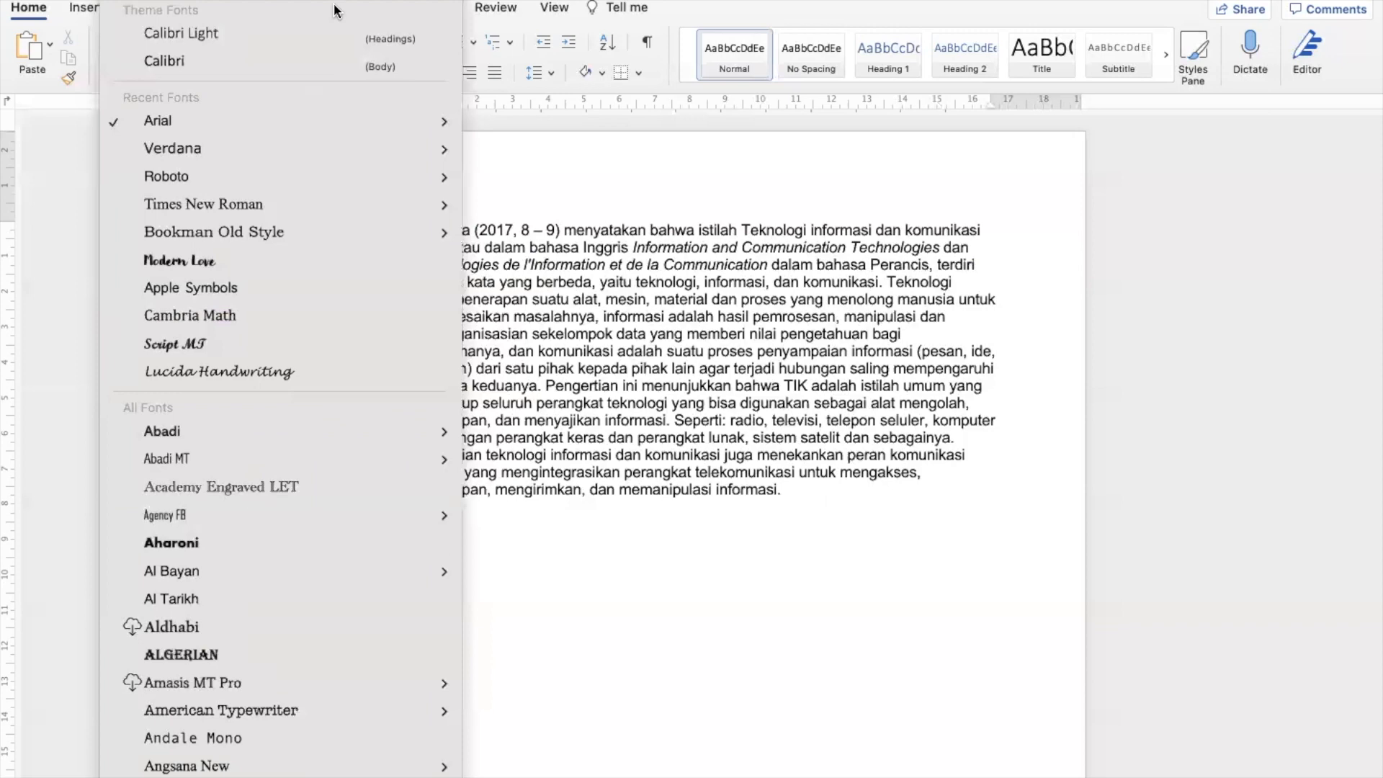
left_click(73, 165)
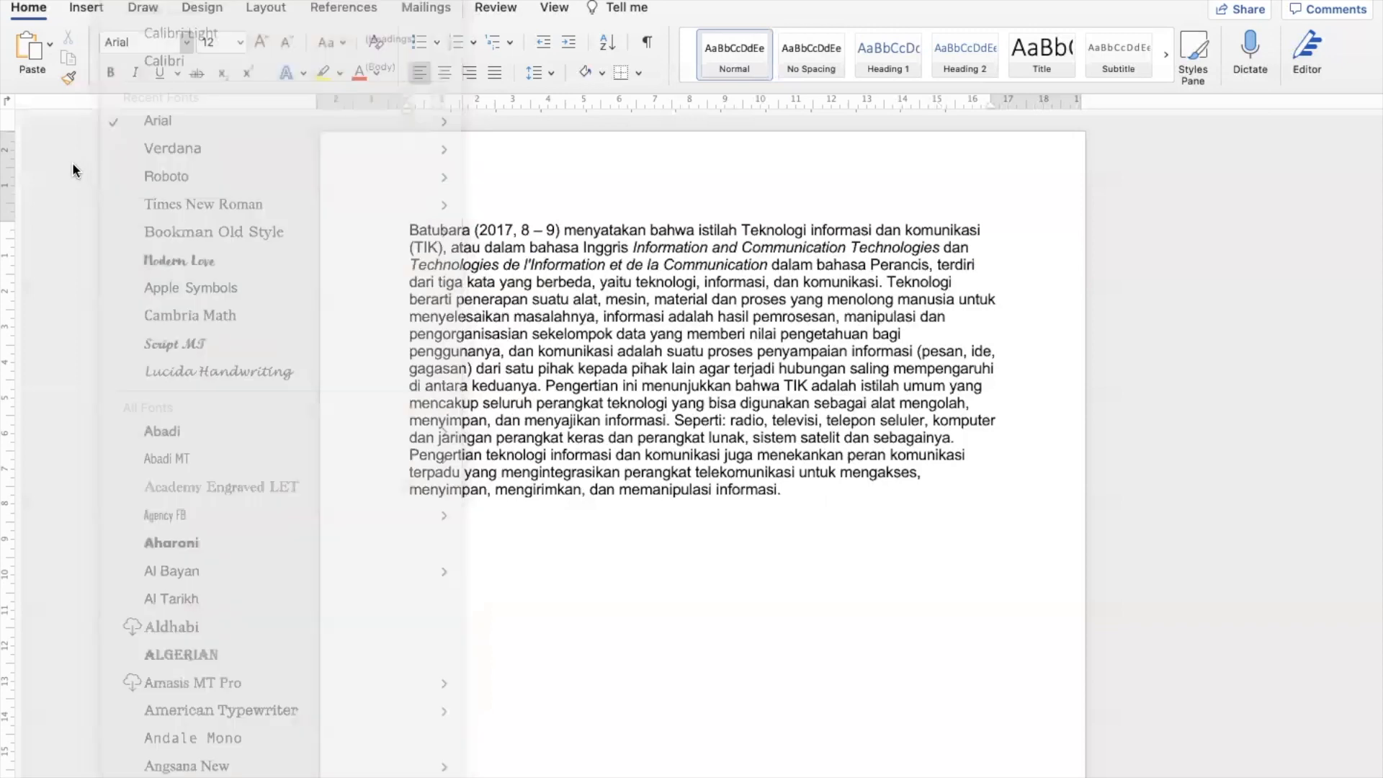
- Look over the available font sizes and the option for enlarging the font
left_click(235, 45)
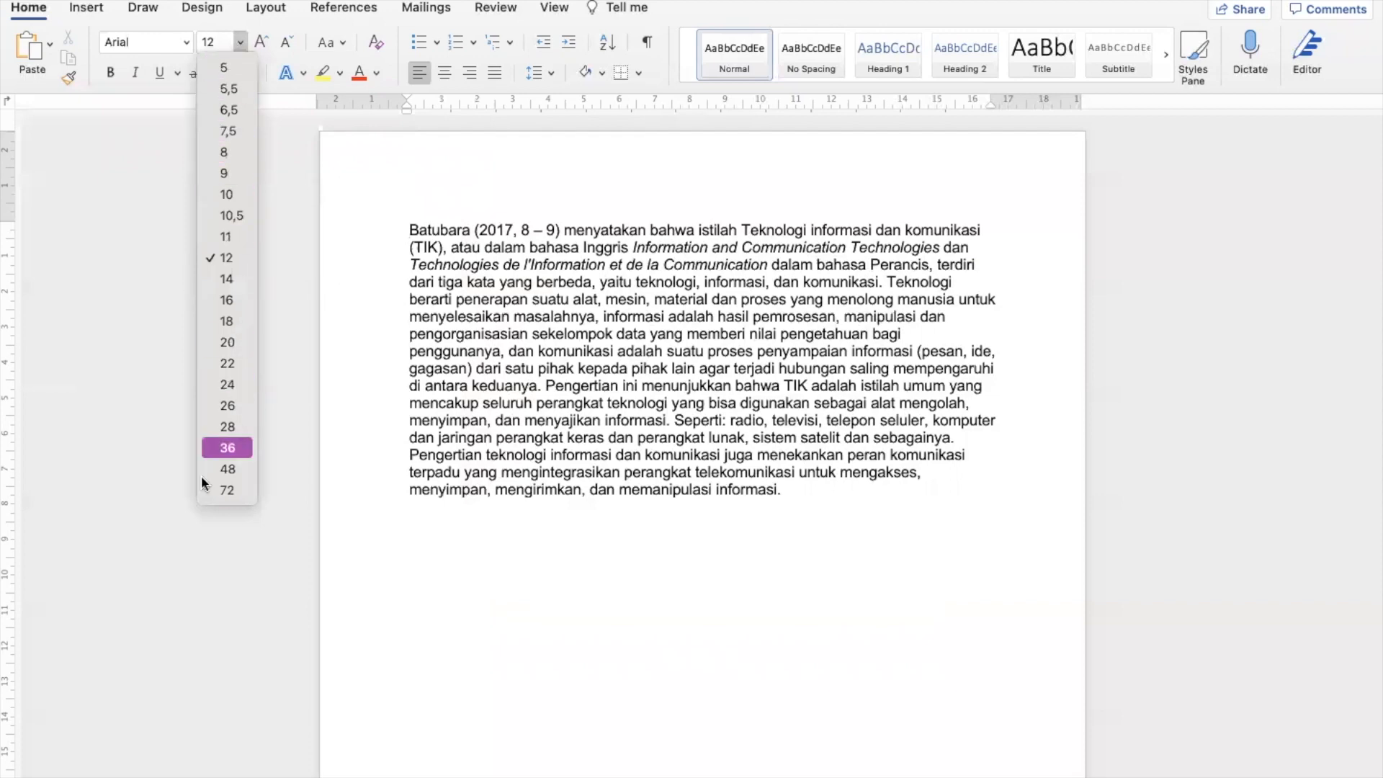
left_click(93, 309)
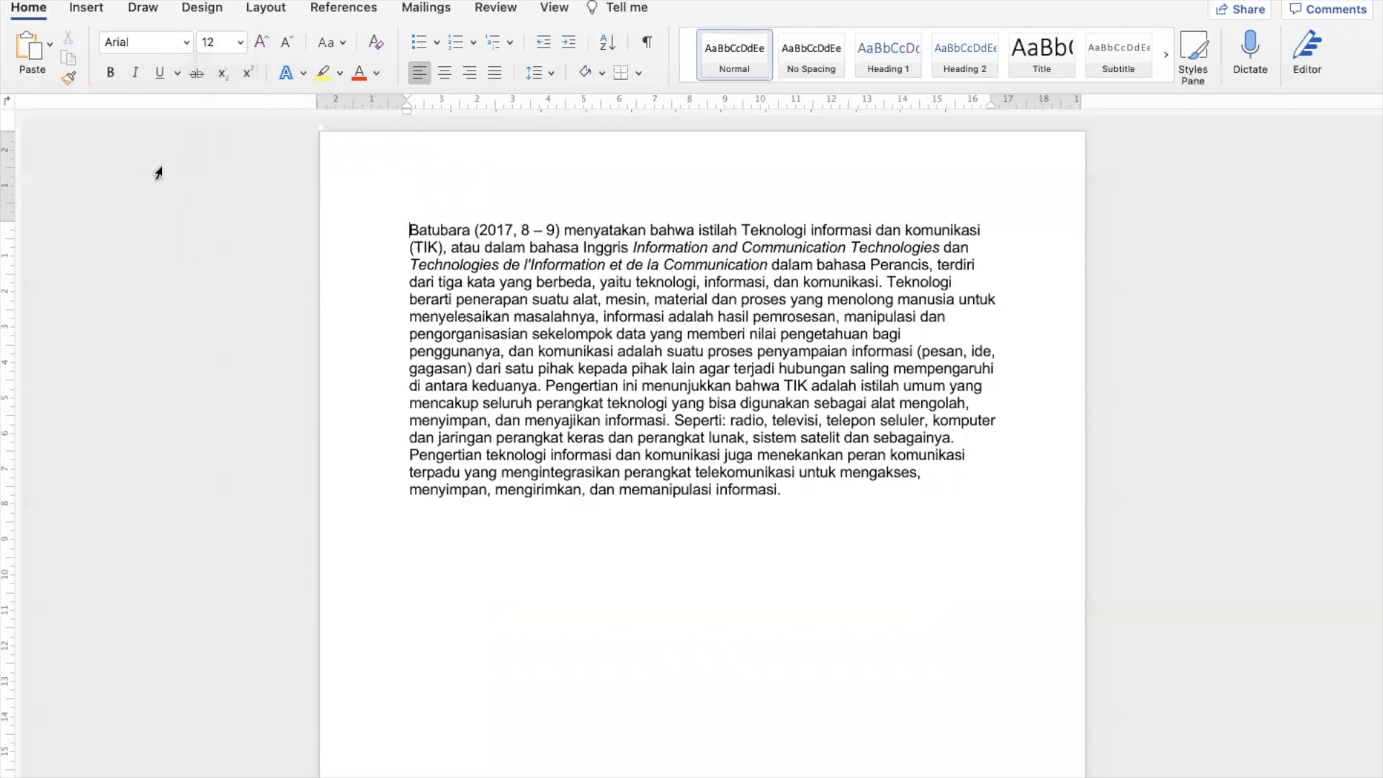
left_click(209, 41)
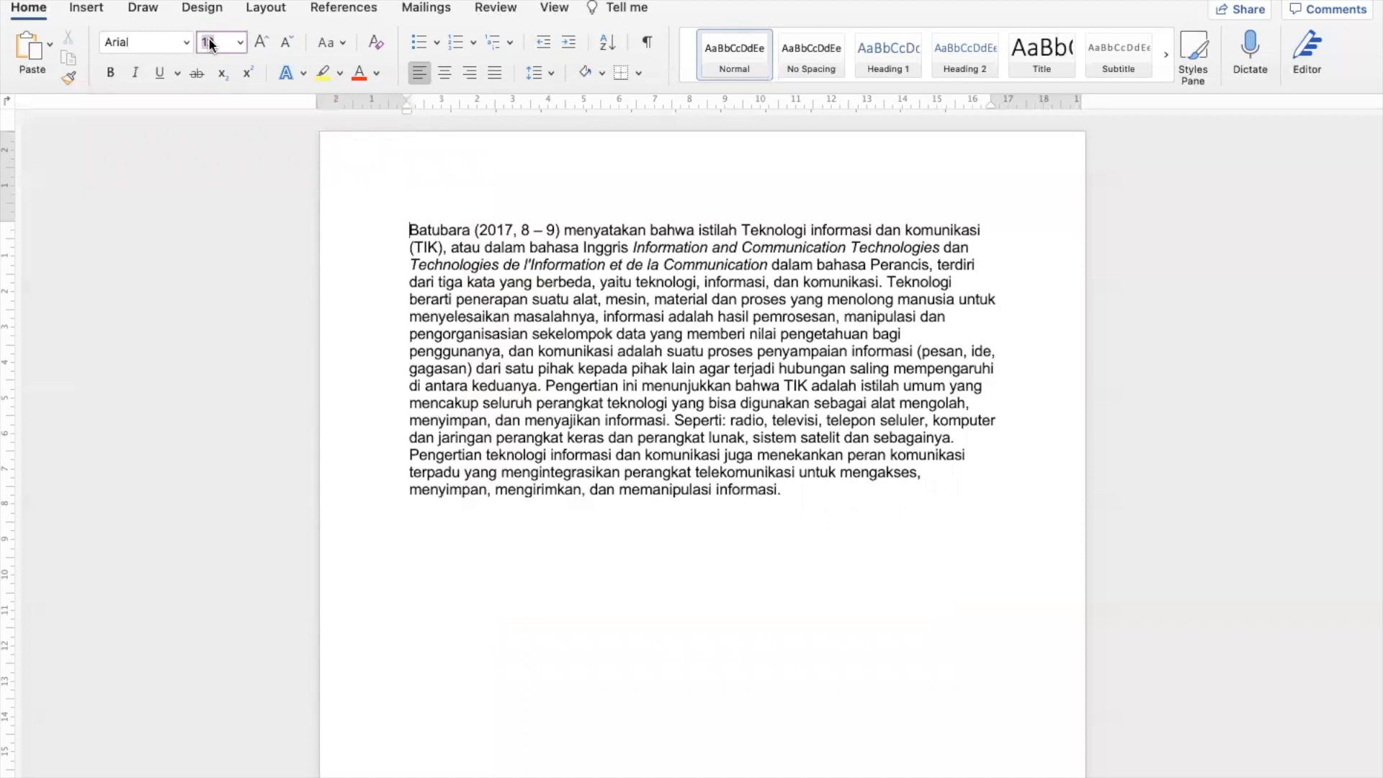
left_click(262, 42)
left_click(261, 43)
left_click(203, 190)
- Select the whole paragraph and try toggle case, lowercase and uppercase on it
left_click_drag(407, 228, 775, 486)
left_click(330, 41)
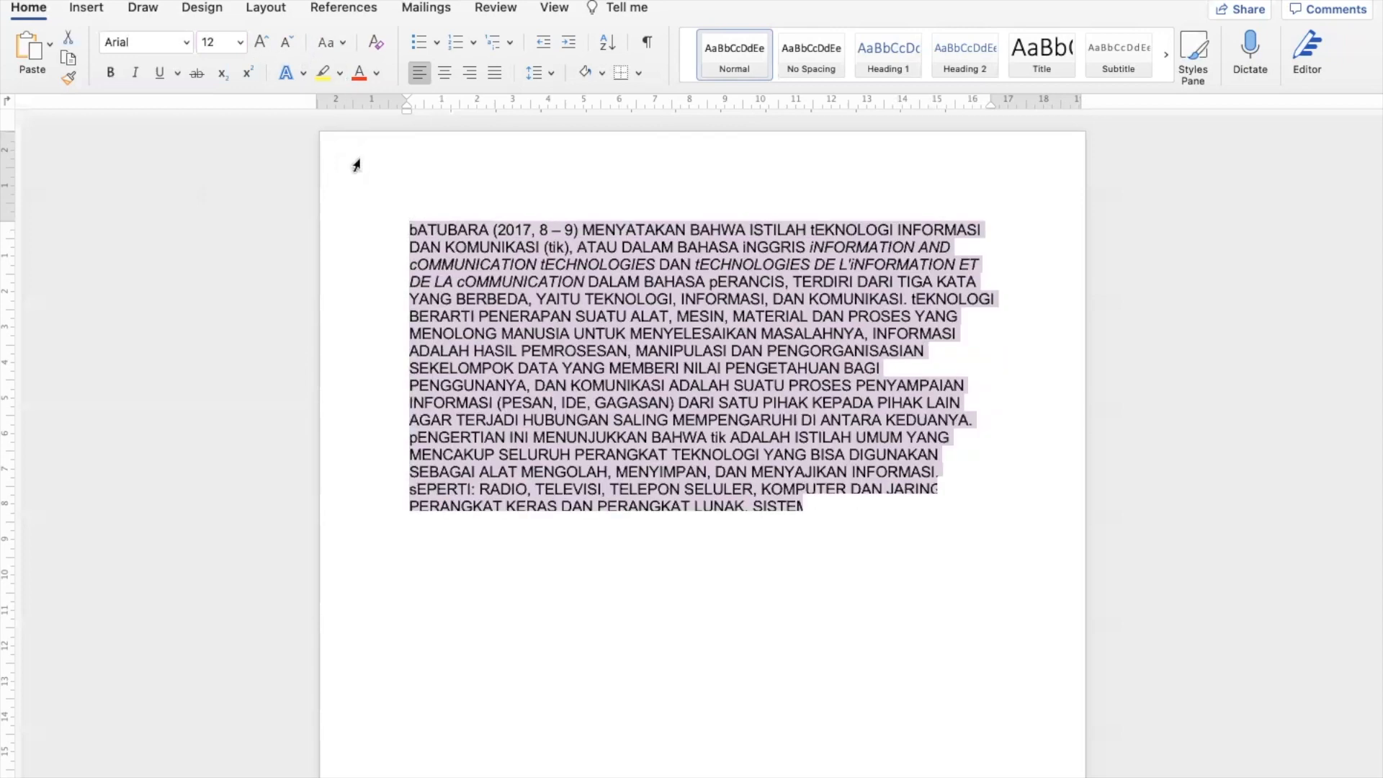
left_click(342, 73)
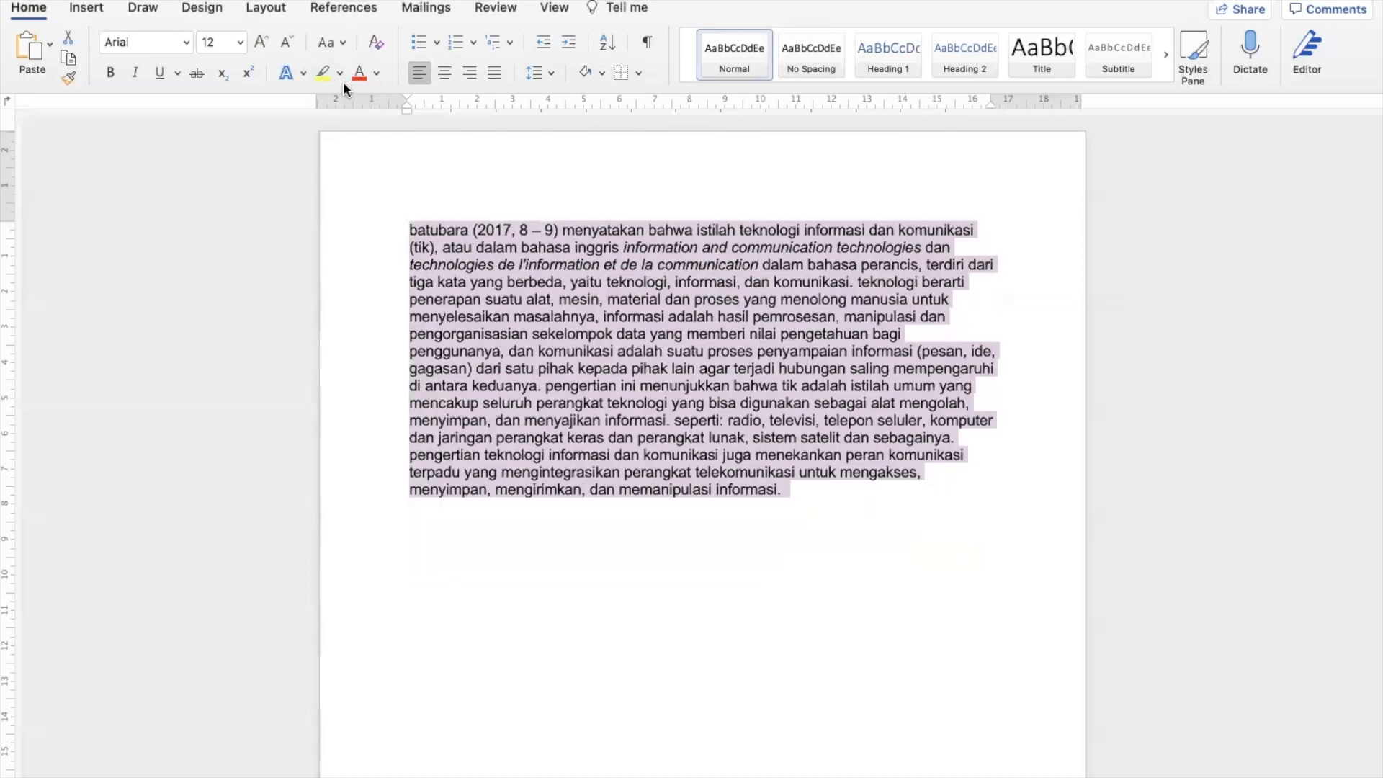
left_click(342, 47)
left_click(352, 112)
left_click(343, 40)
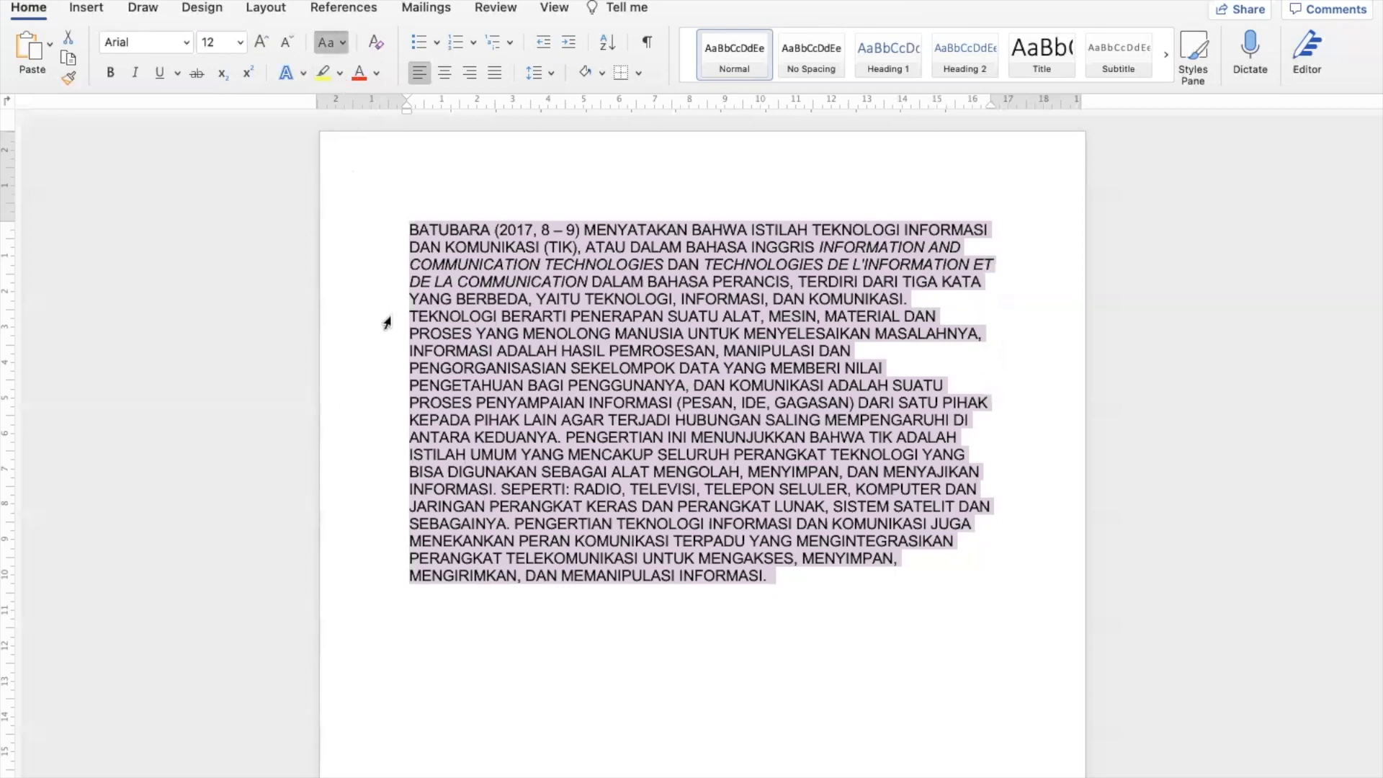
- Cycle the paragraph's letter case further and undo the case changes
key("shift+F3")
key("shift+F3")
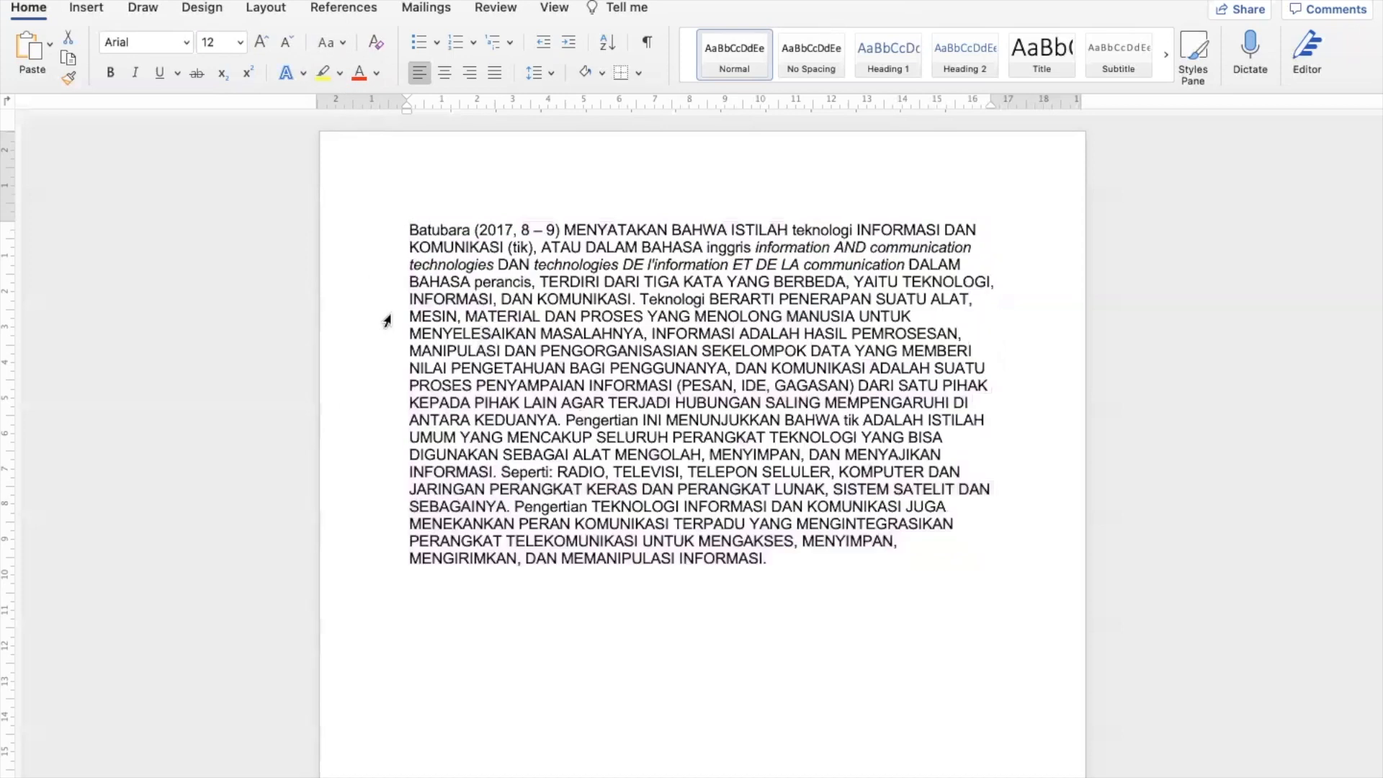
key("super+z")
key("super+z")
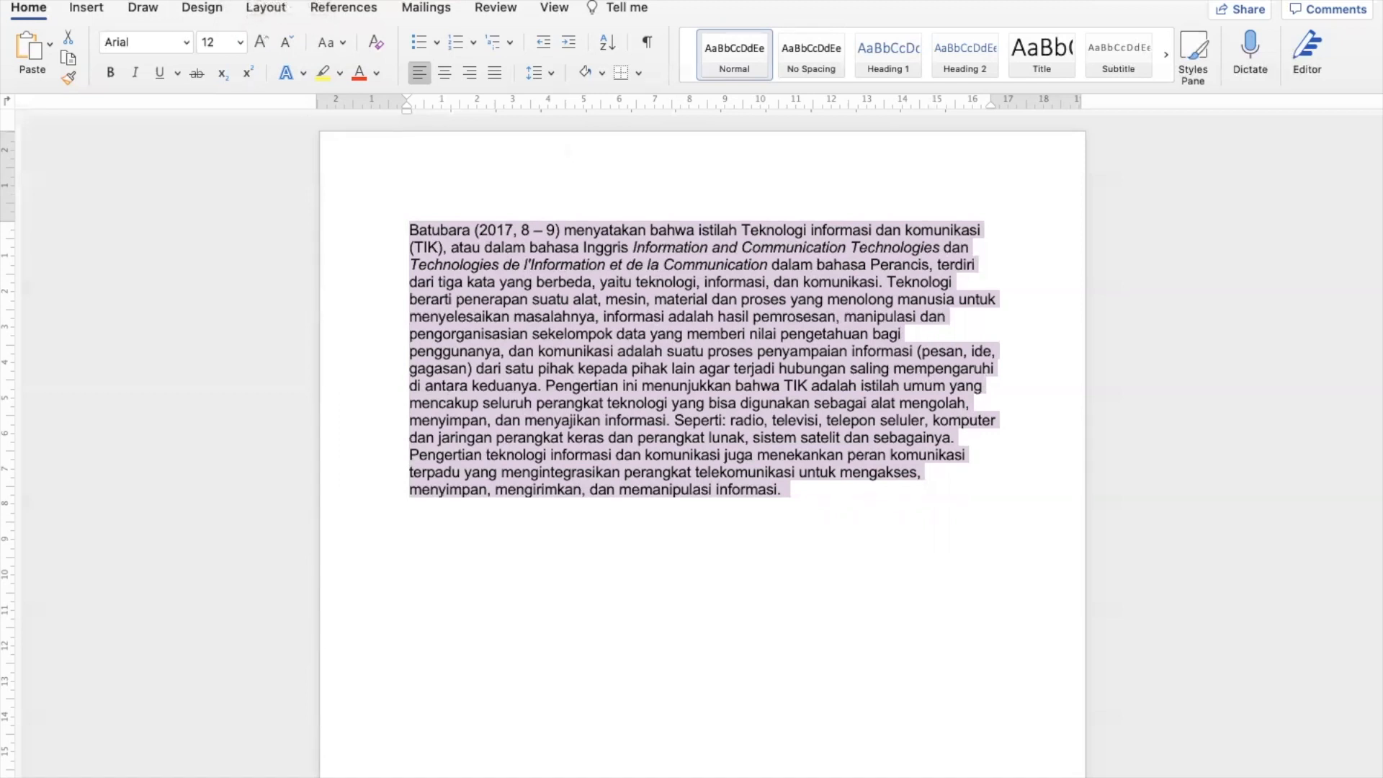
- Delete the space after the paragraph's last sentence and undo back to the original text and letter case
left_click(782, 490)
key("BackSpace")
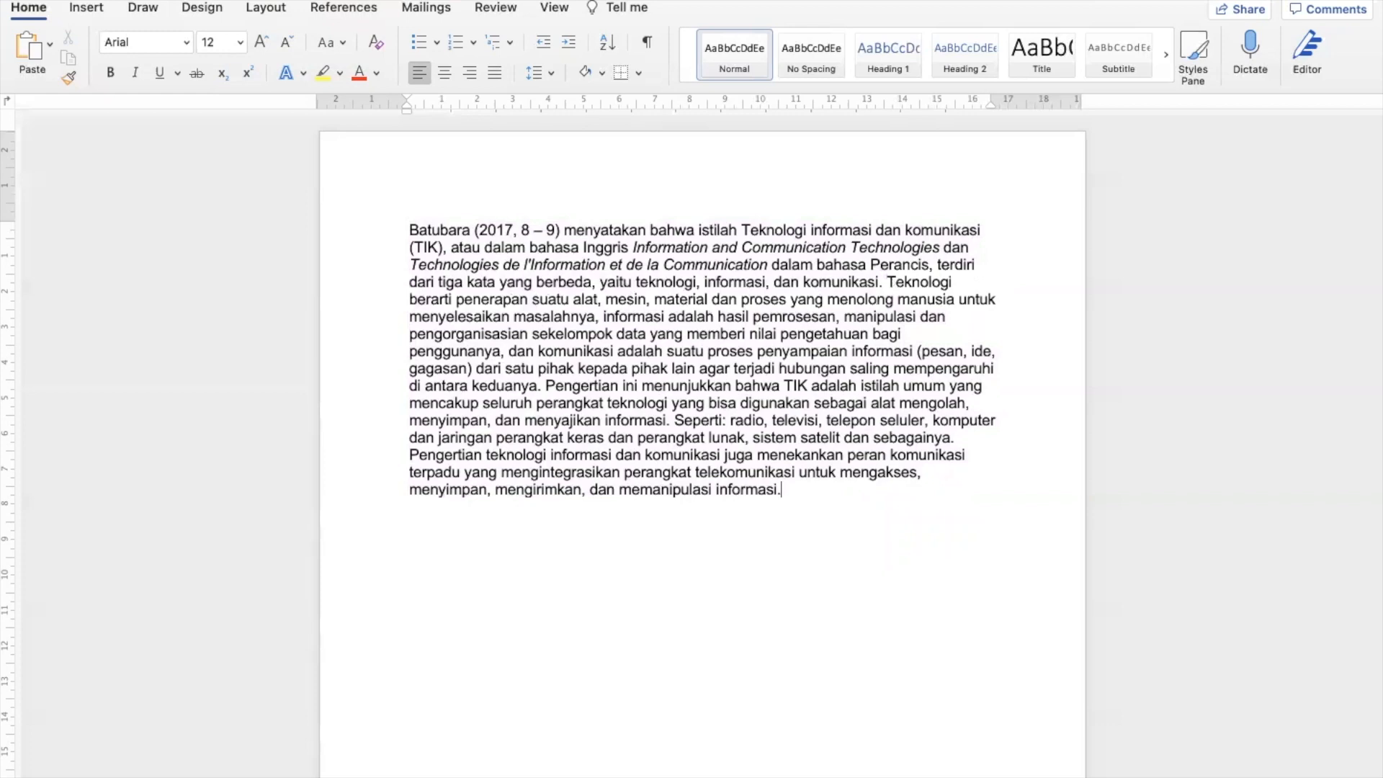
key("super+z")
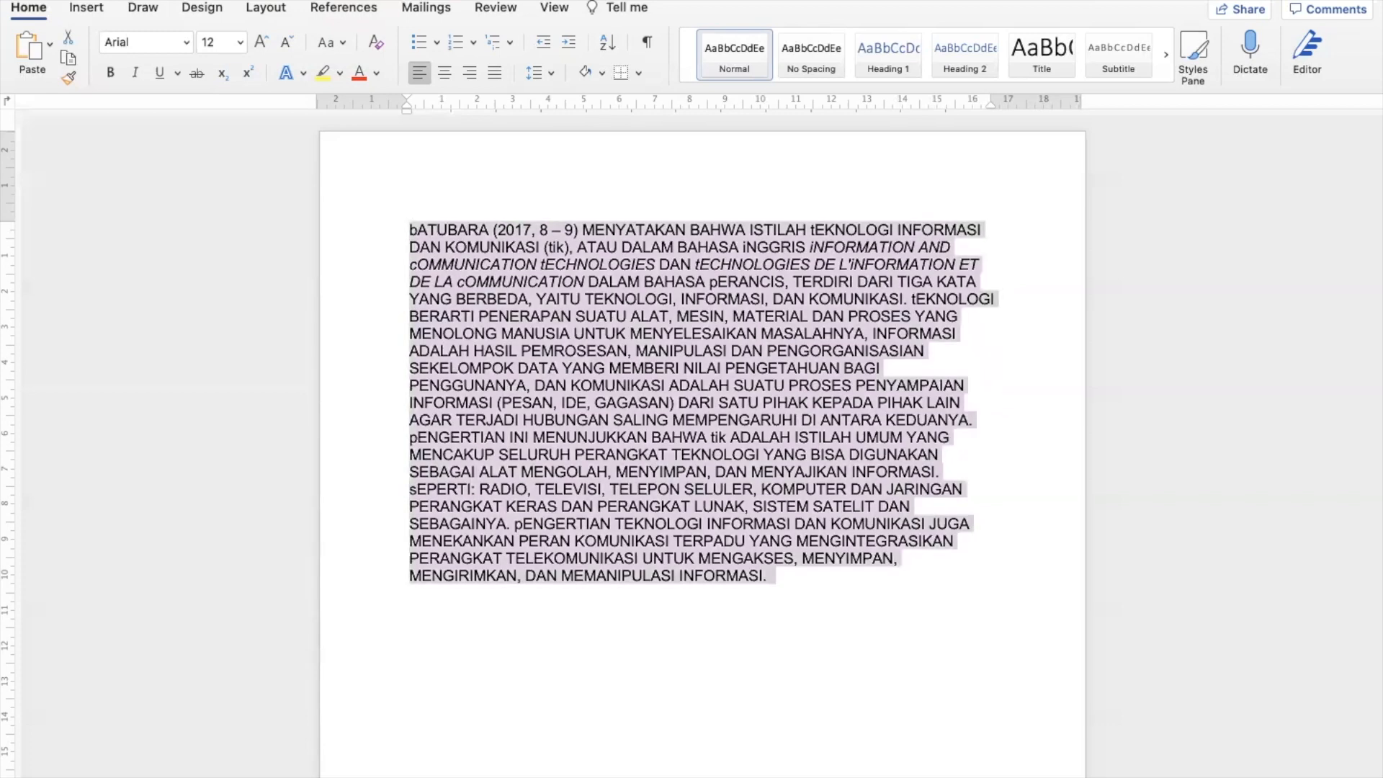
key("super+z")
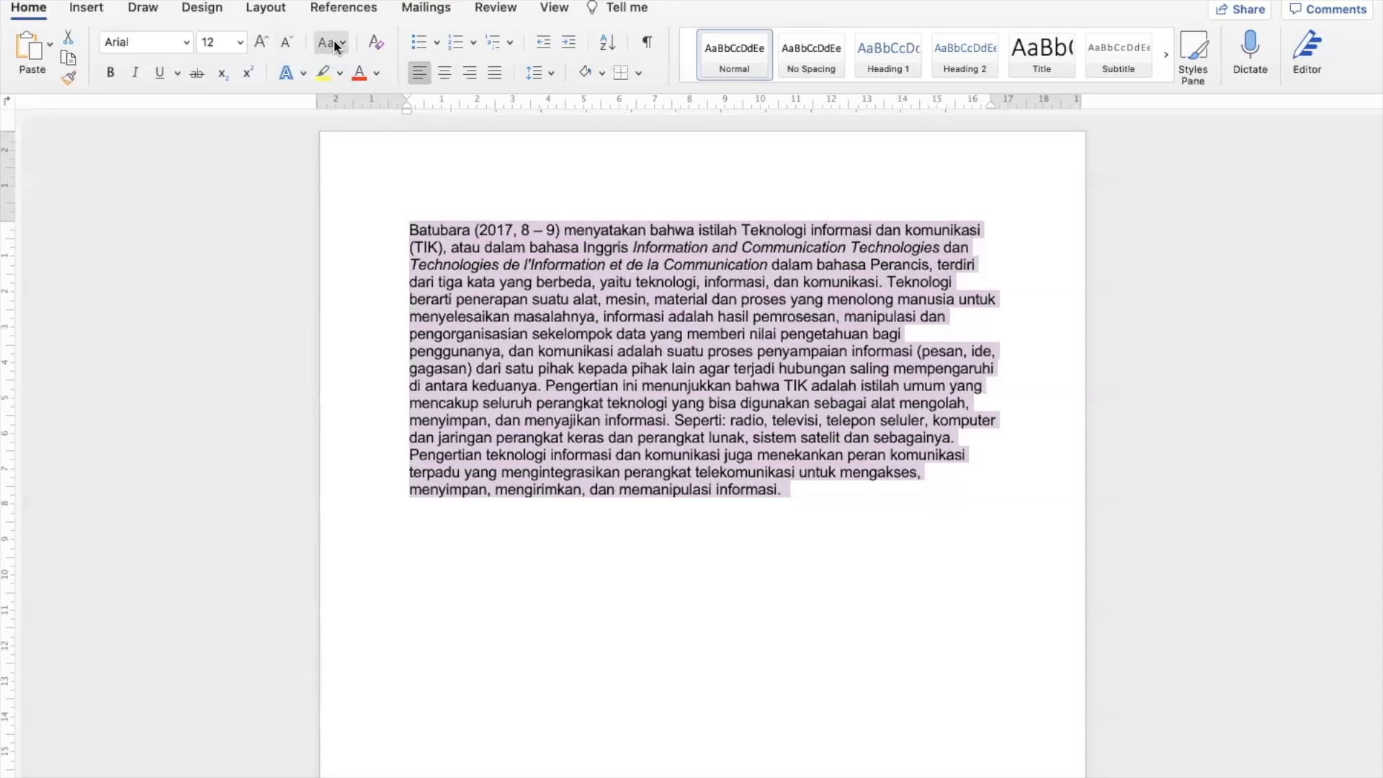
- Start a numbered list below the paragraph with the items "Hjhjjk" and "jjjhh"
left_click(374, 44)
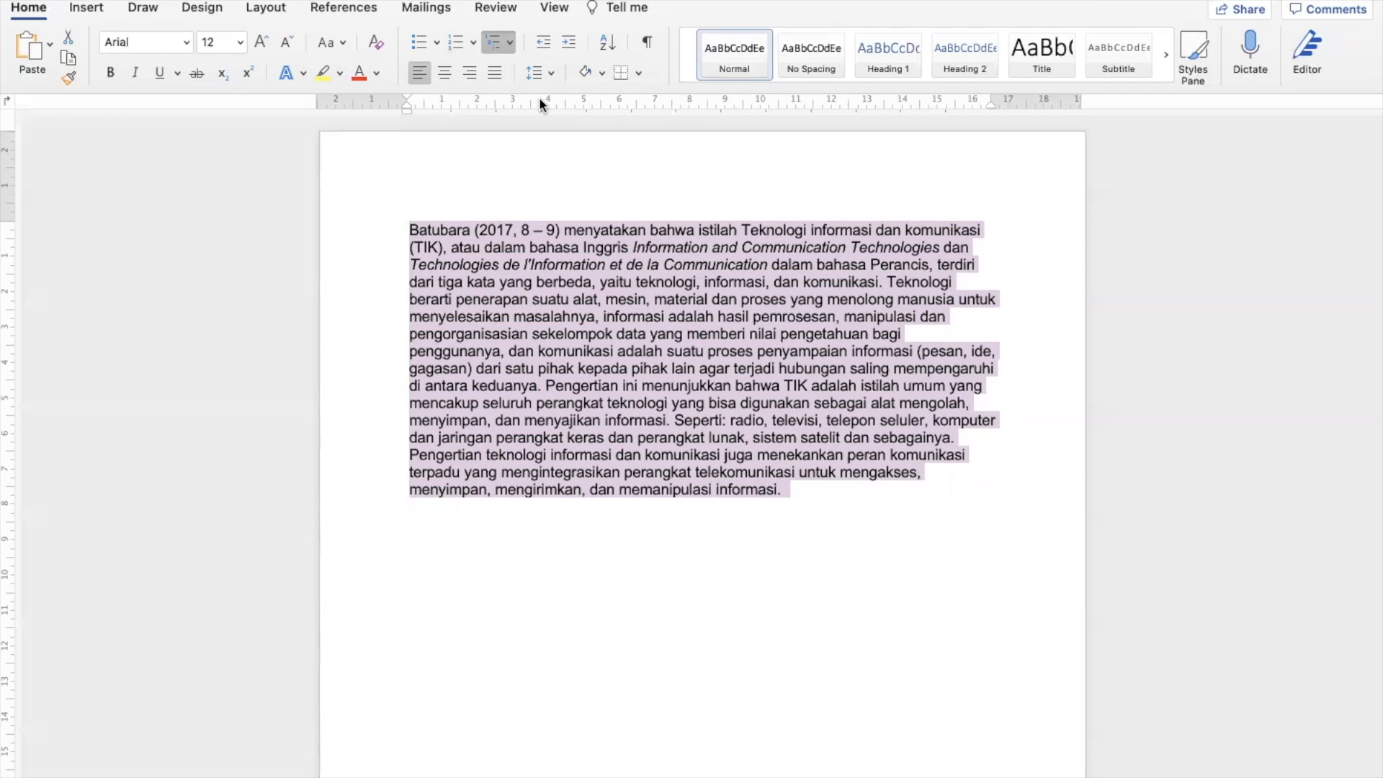
left_click(824, 493)
key("Return")
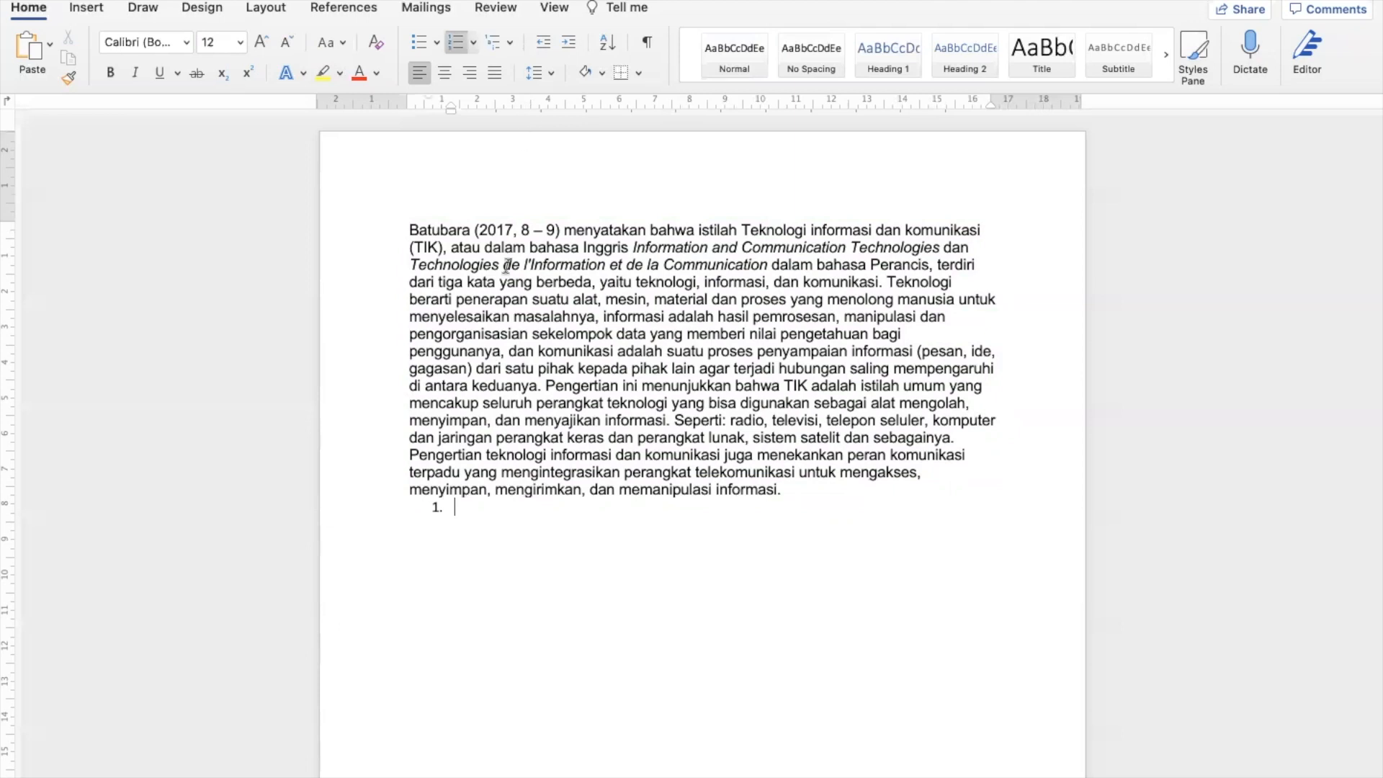
type("hjhjk")
key("Return")
type("jjjhh")
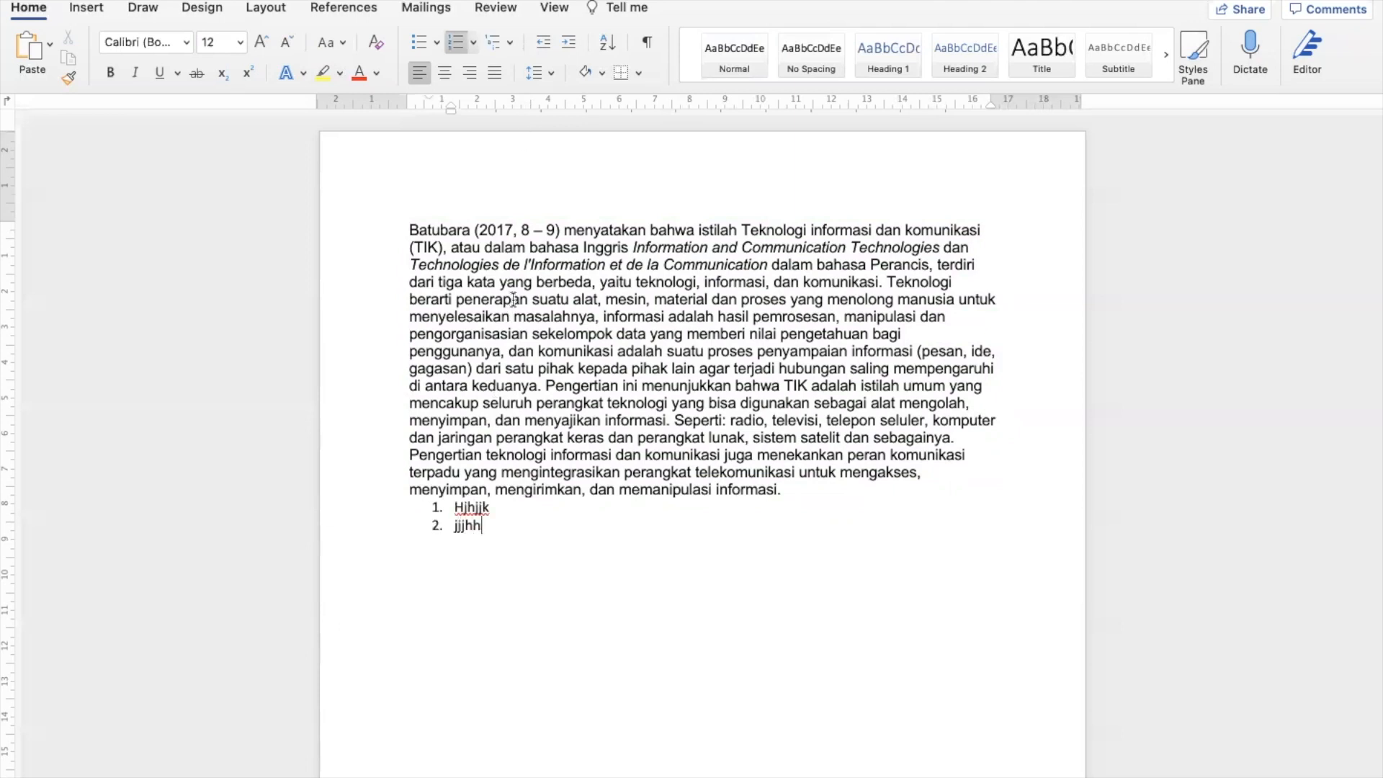
- Delete the two-item numbered list and its numbering below the paragraph
left_click(510, 38)
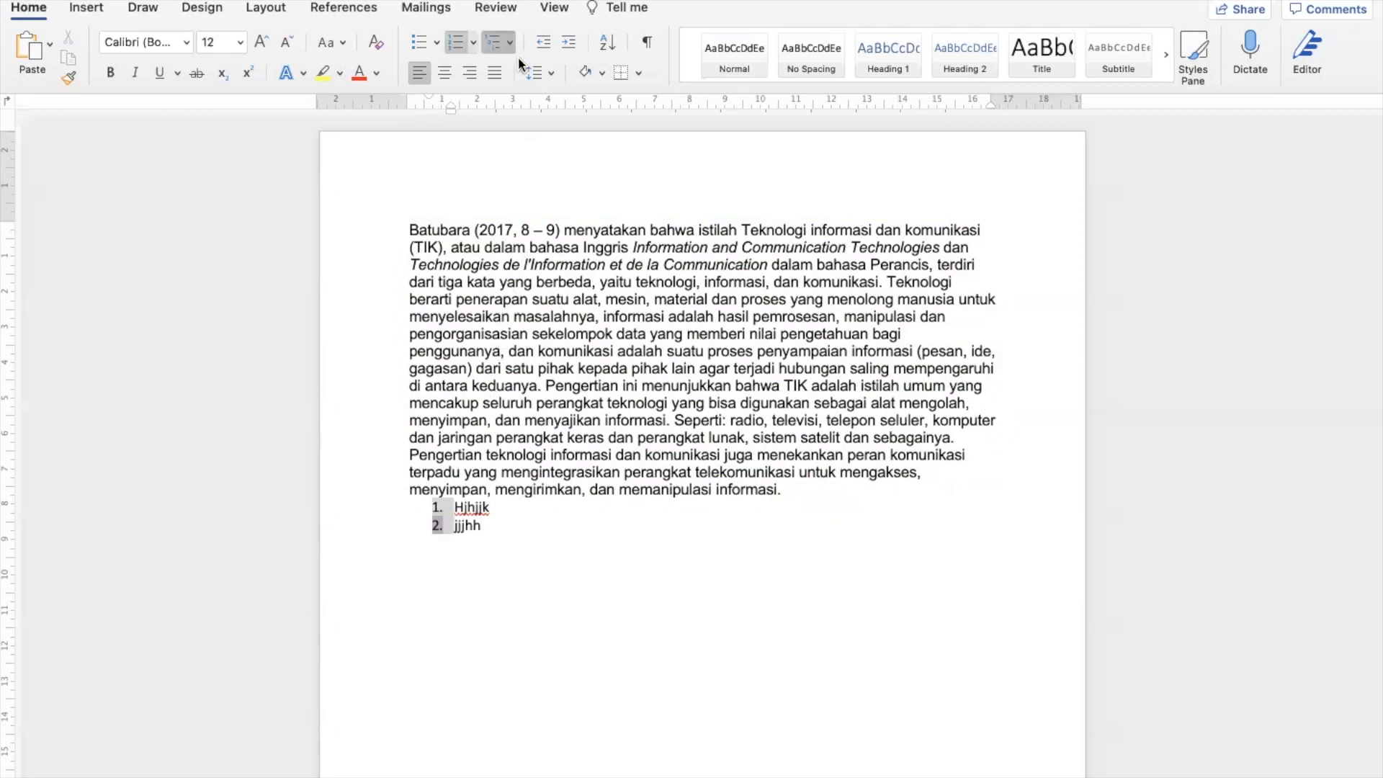
left_click(537, 131)
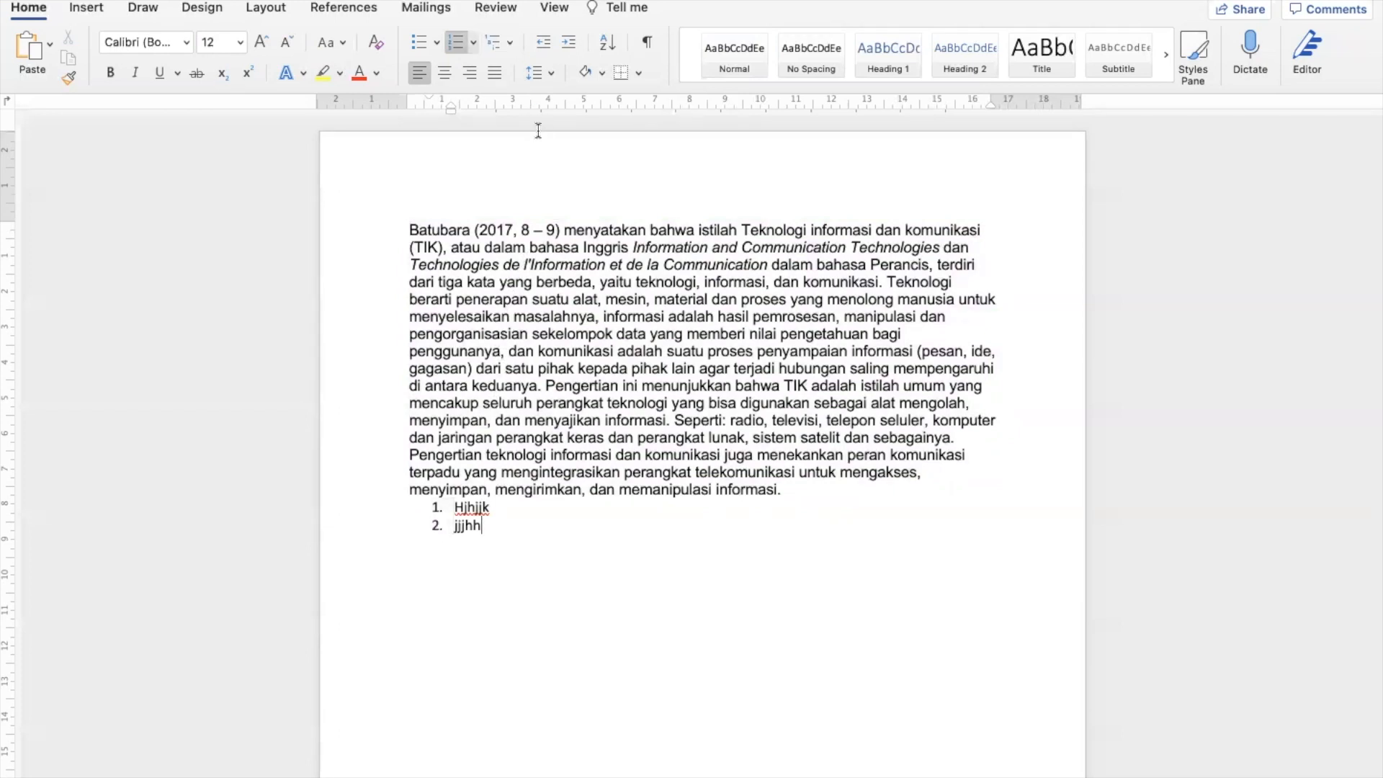
key("BackSpace")
key("BackSpace")
key("BackSpace")
key("BackSpace")
key("BackSpace")
key("BackSpace")
key("BackSpace")
key("BackSpace")
key("BackSpace")
key("BackSpace")
key("BackSpace")
key("BackSpace")
key("BackSpace")
key("BackSpace")
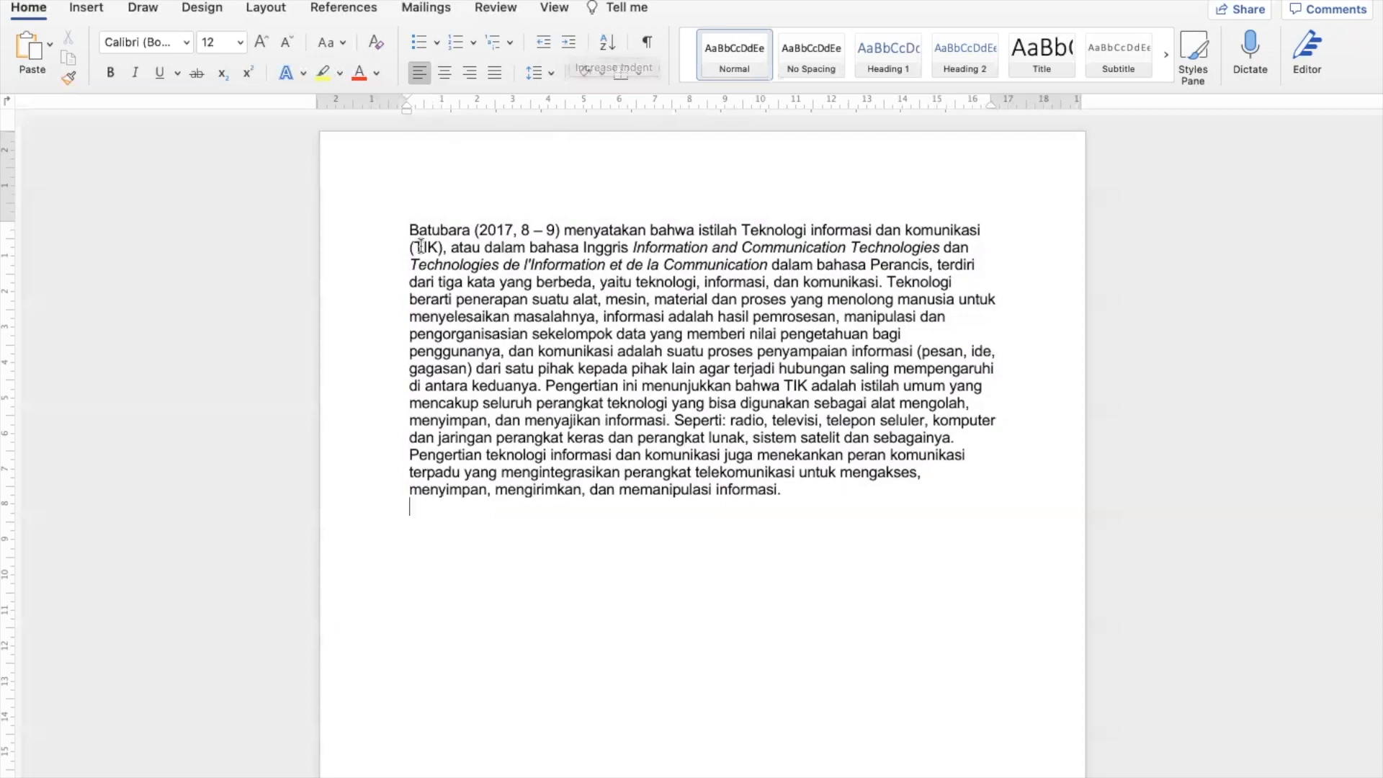
- Increase the indent of all the text in the document by one level
left_click_drag(411, 231, 785, 448)
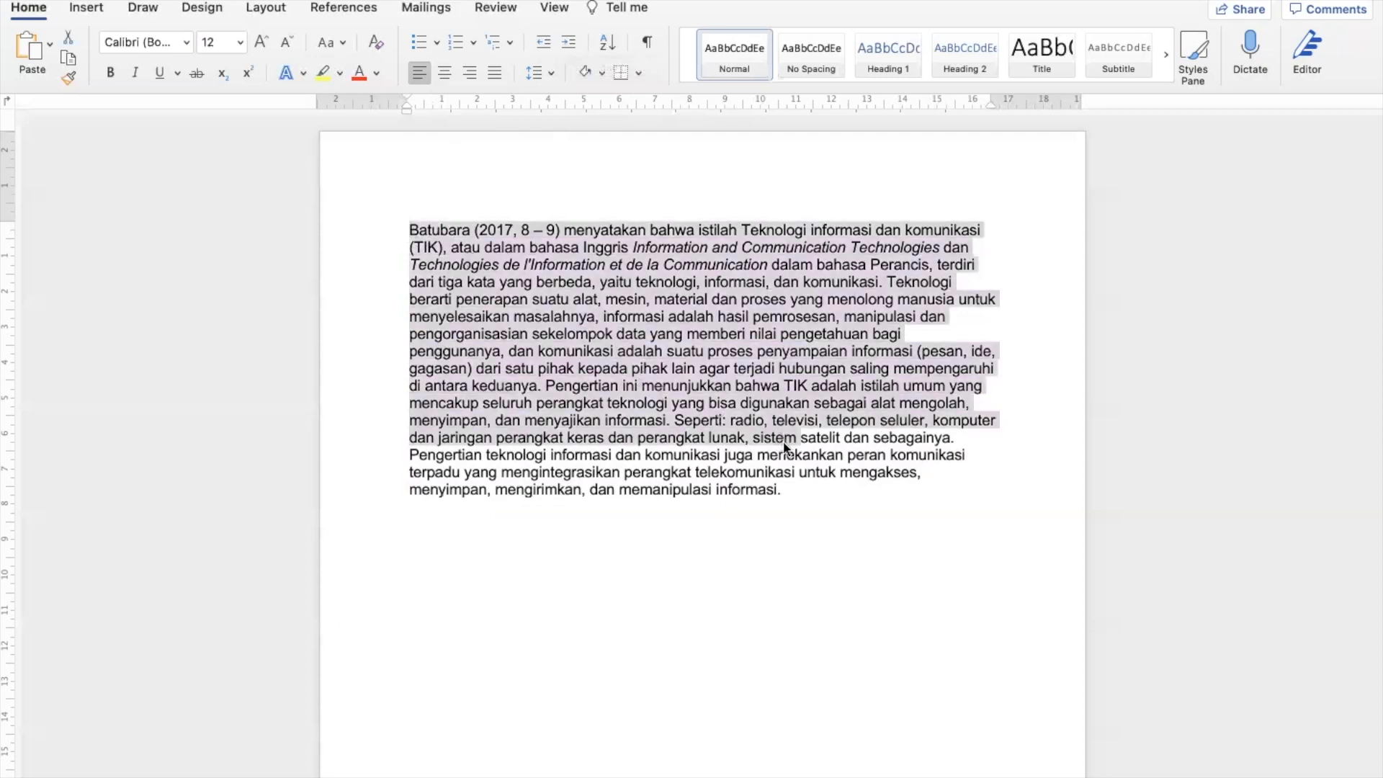
key("super+a")
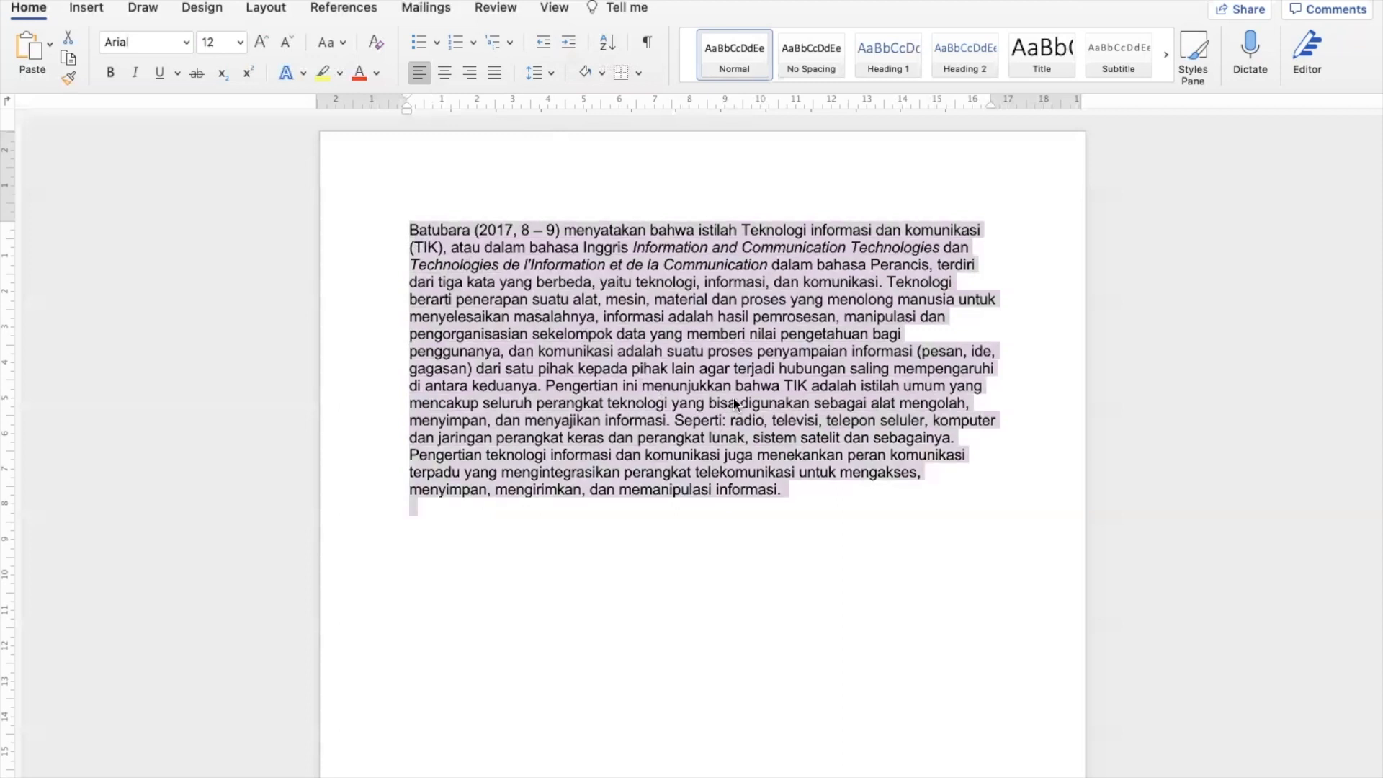
left_click(568, 42)
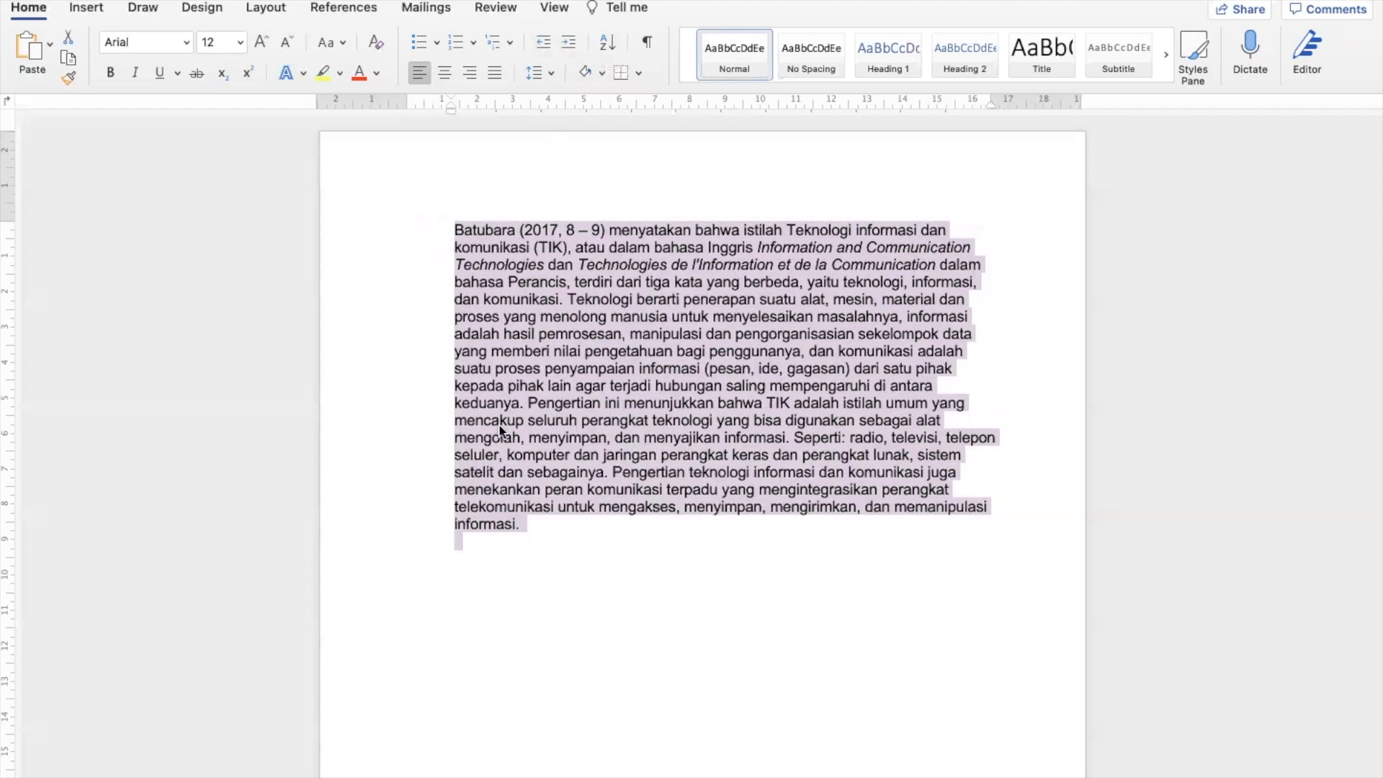
left_click(574, 558)
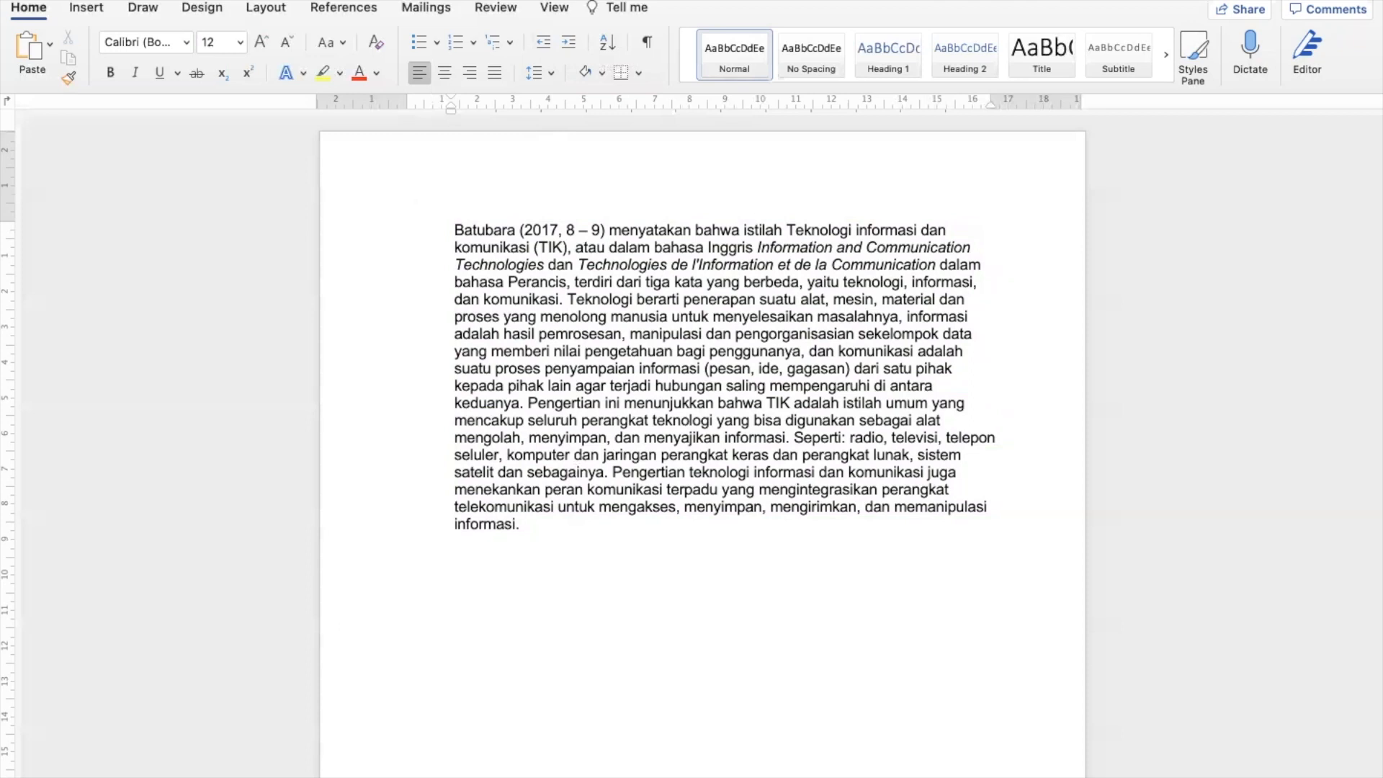
- Decrease the indent of the line below the paragraph, enter "gjjjjjj" as sample text and undo back to the unindented text
left_click(543, 45)
type("gjjjjjj")
key("super+z")
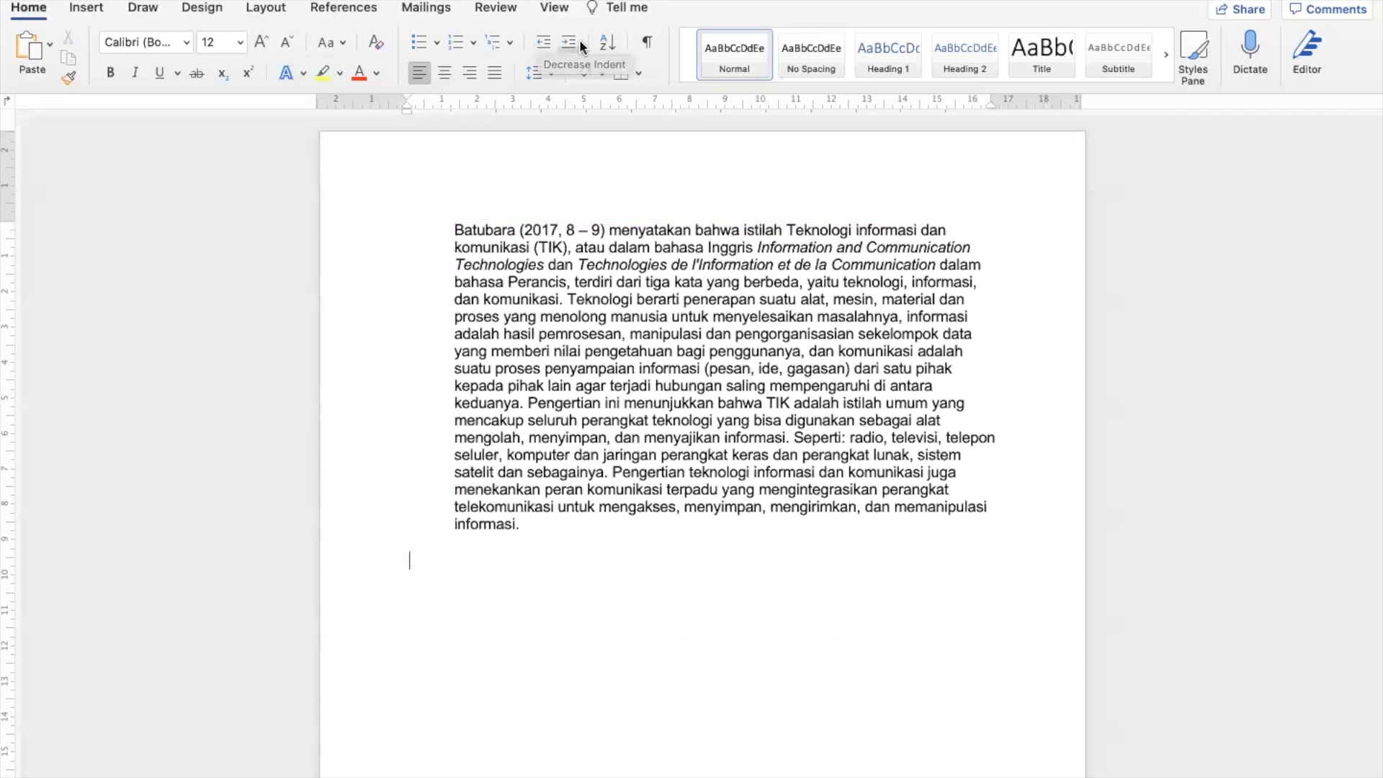
key("super+z")
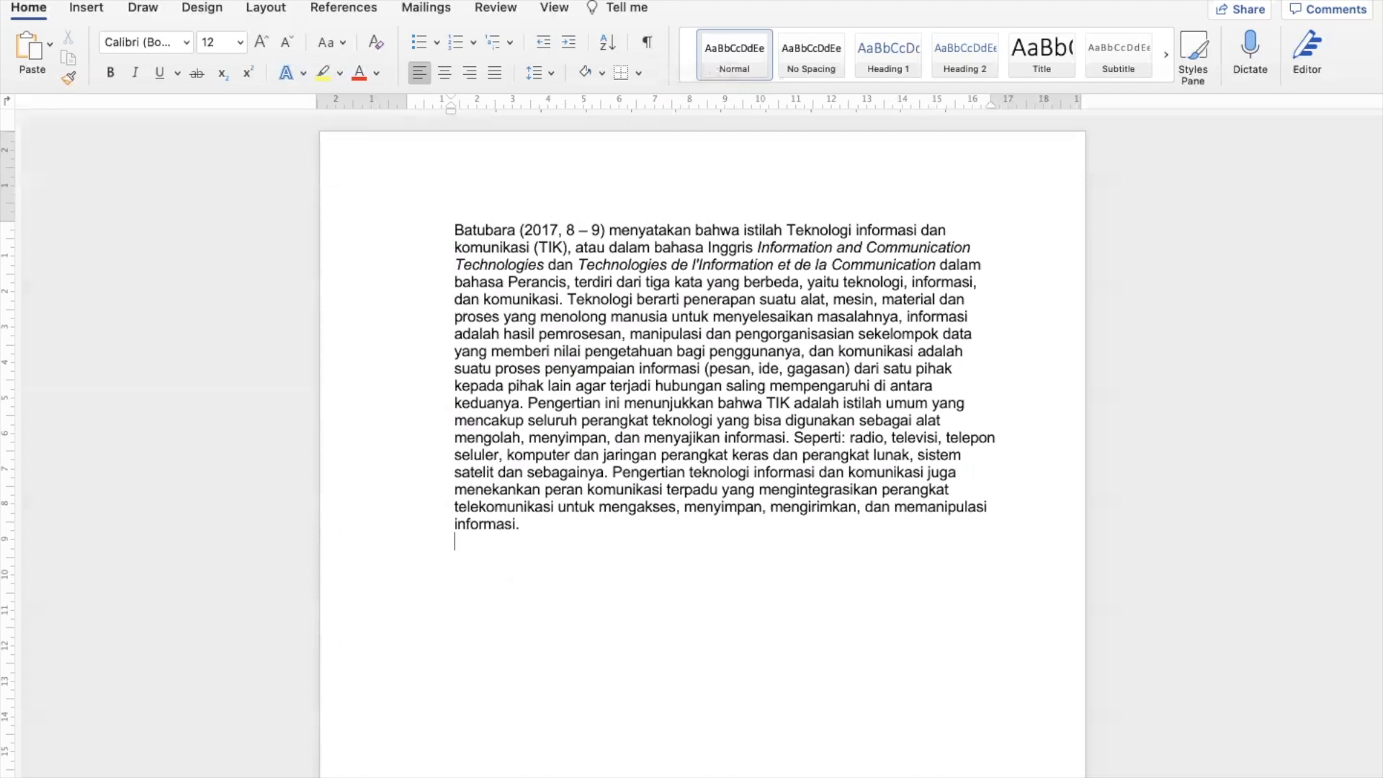
key("Return")
key("super+z")
- Show the formatting marks and add three new lines below the paragraph, with a row of spaces on the last one
key("super+a")
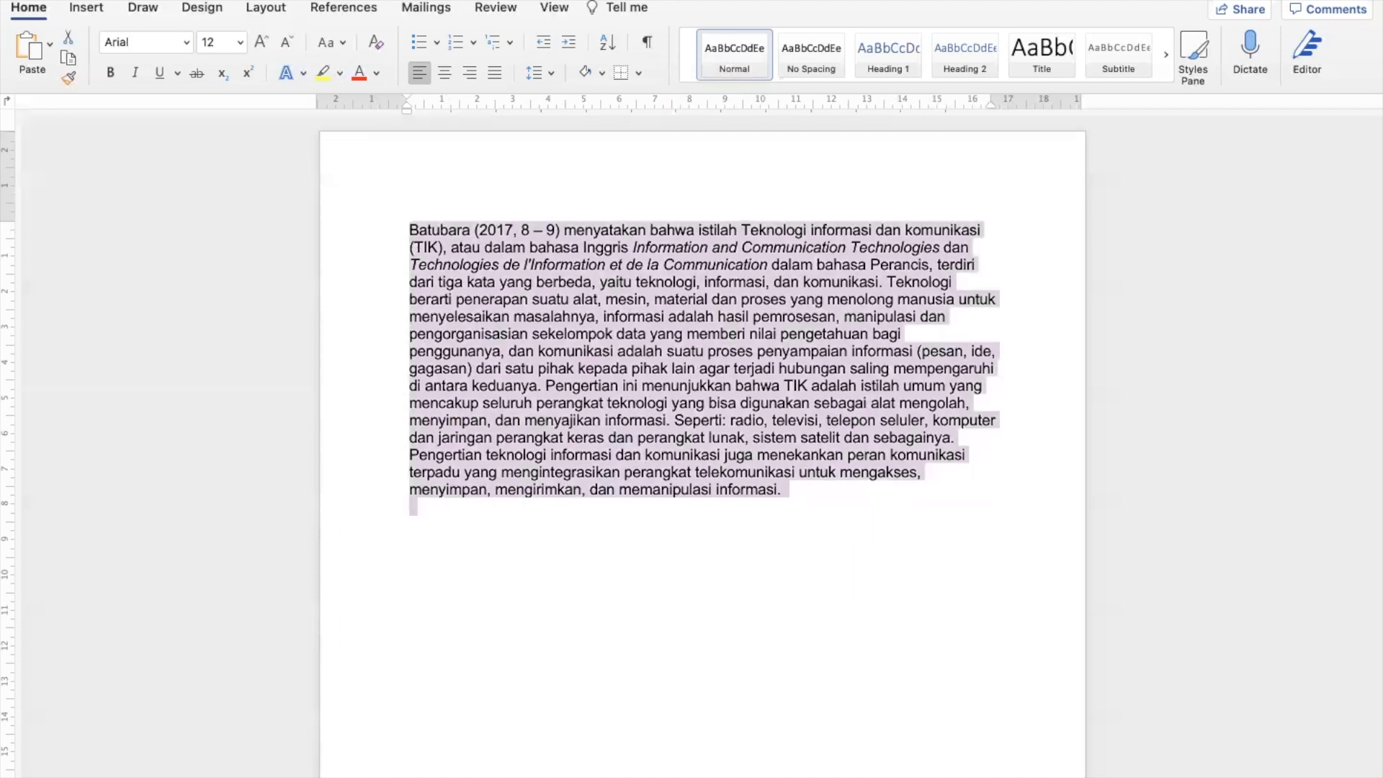
left_click(645, 45)
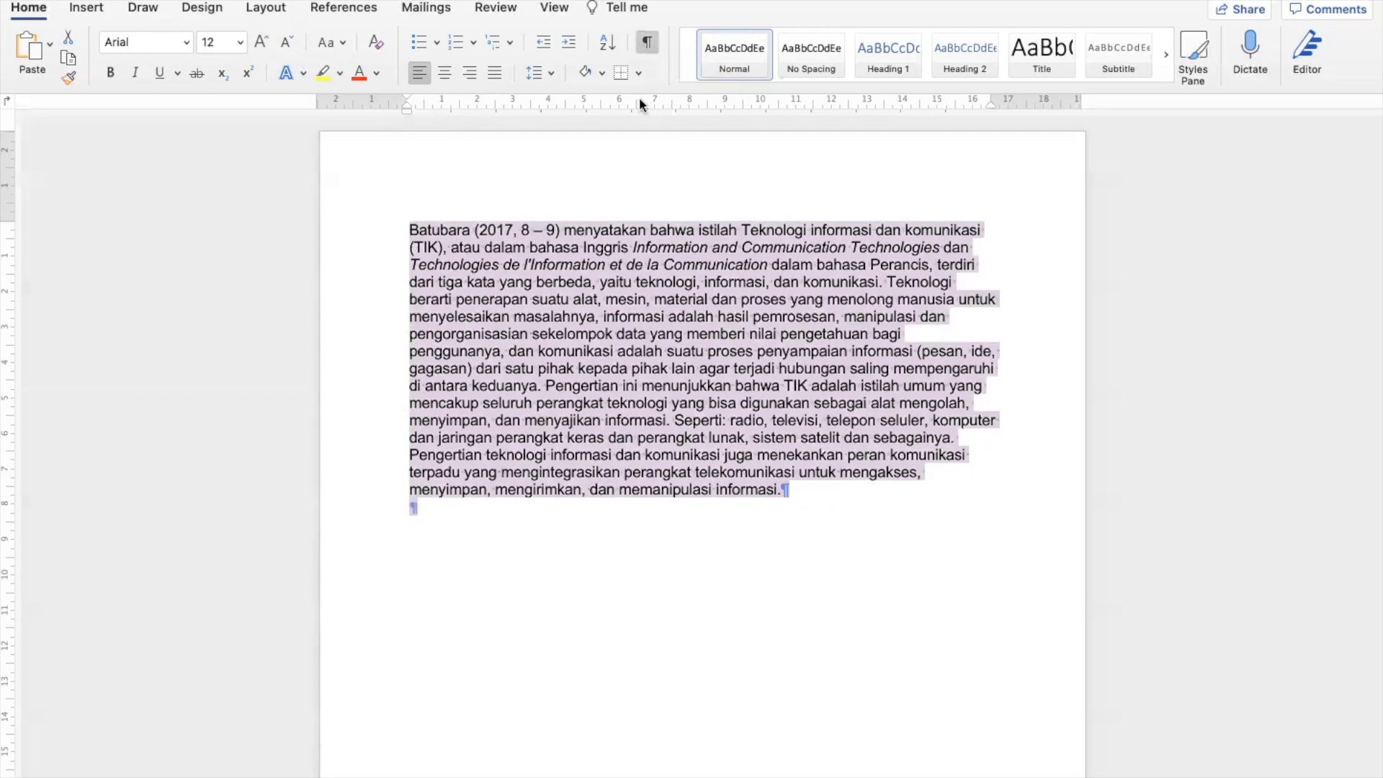
left_click(627, 517)
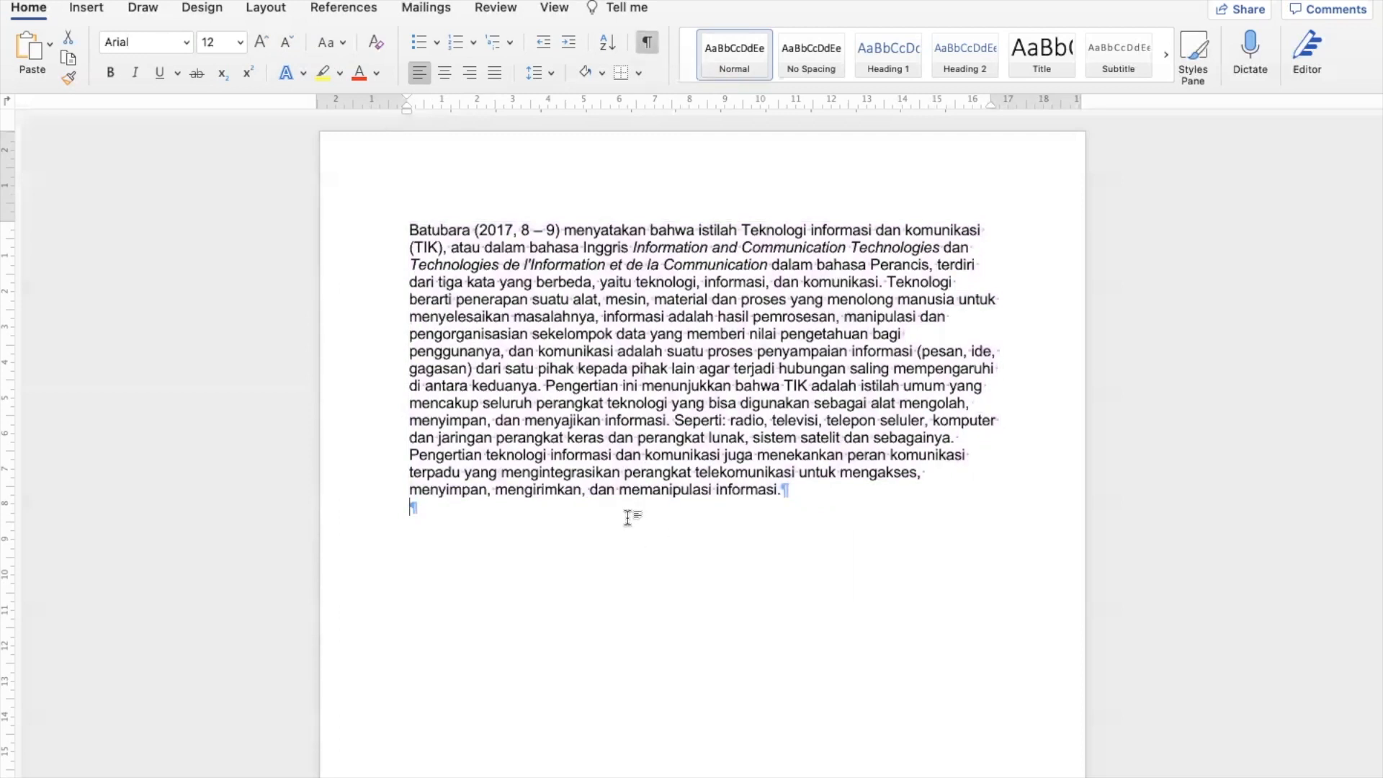
left_click(806, 490)
left_click(613, 520)
key("Return")
key("Return")
key("Return")
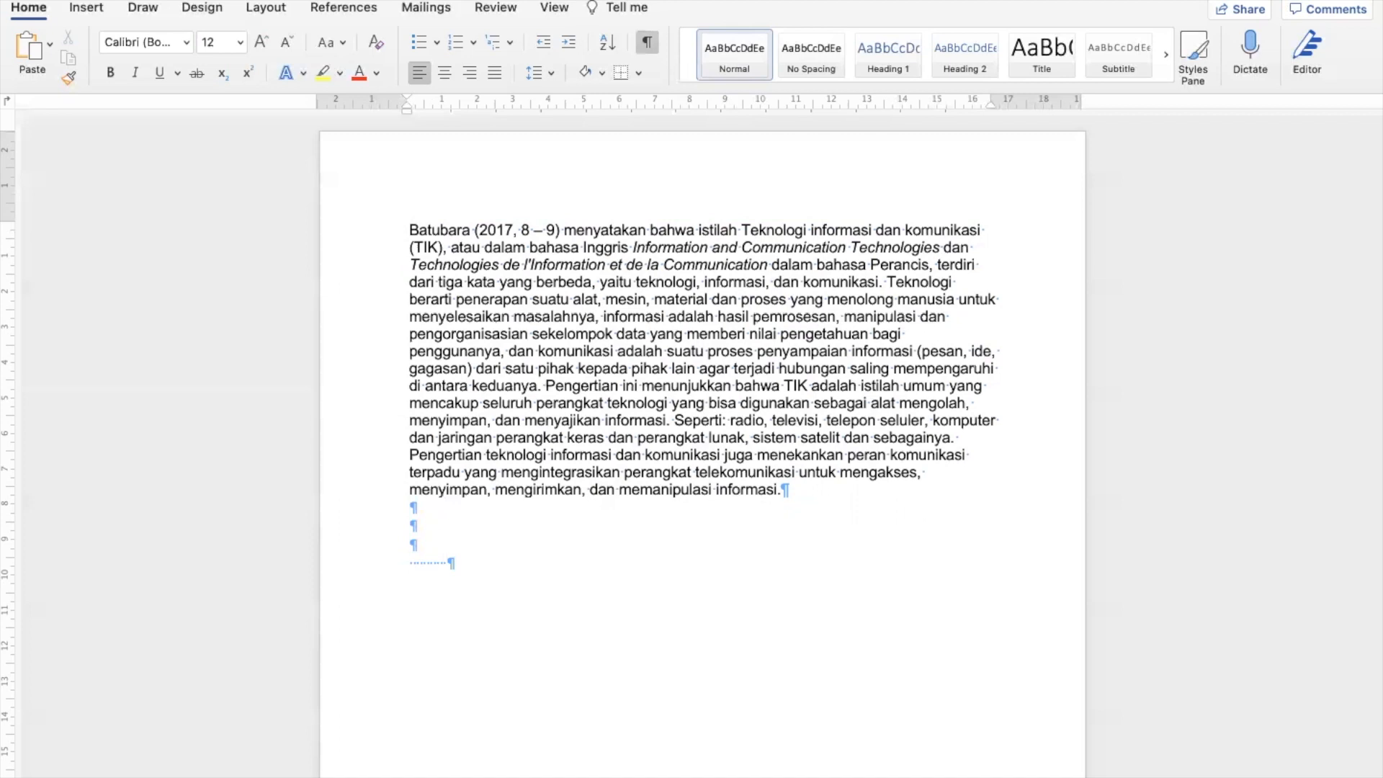
- Remove the row of spaces from the last line and hide the formatting marks
key("BackSpace")
key("BackSpace")
key("BackSpace")
key("BackSpace")
key("BackSpace")
key("BackSpace")
key("BackSpace")
key("BackSpace")
key("BackSpace")
key("BackSpace")
left_click(110, 74)
left_click(157, 72)
left_click(646, 45)
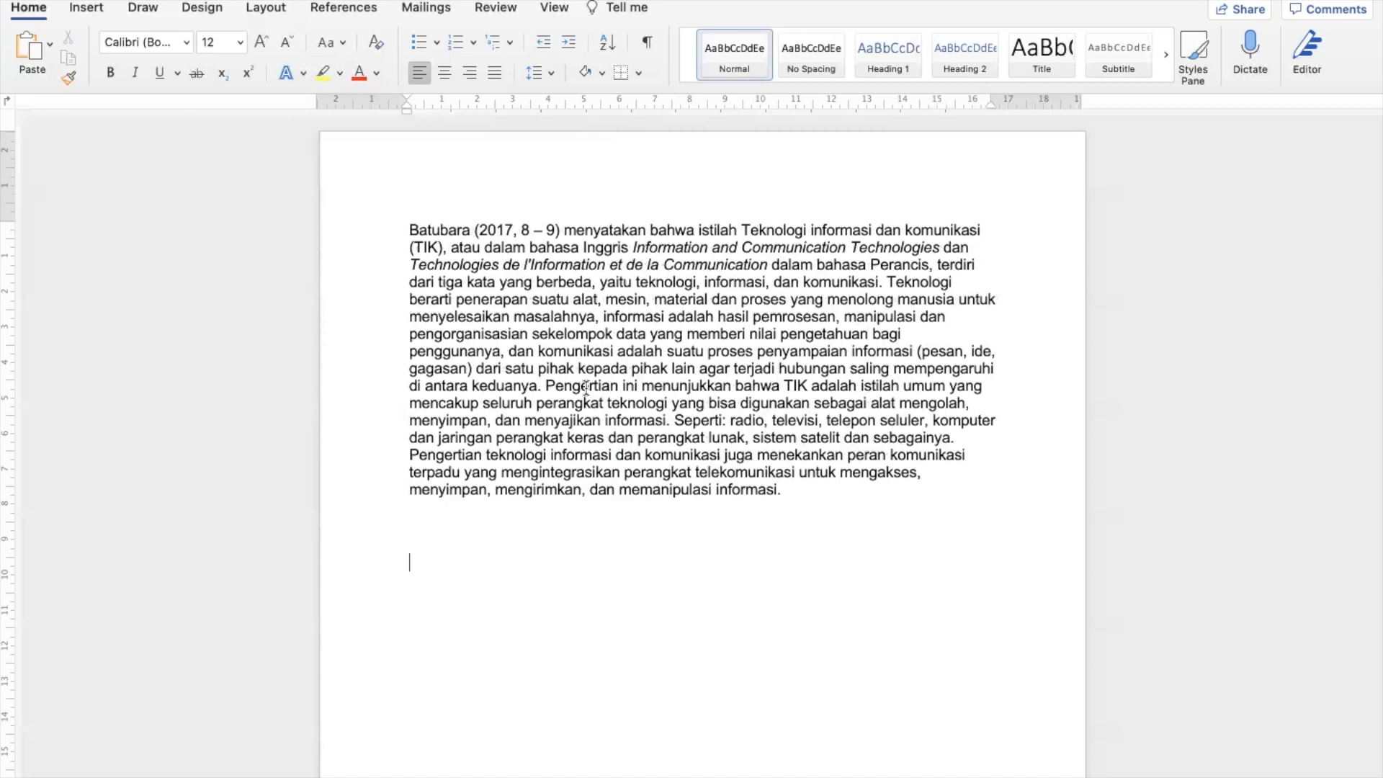
- Write "No." on the last line below the paragraph
type("N0")
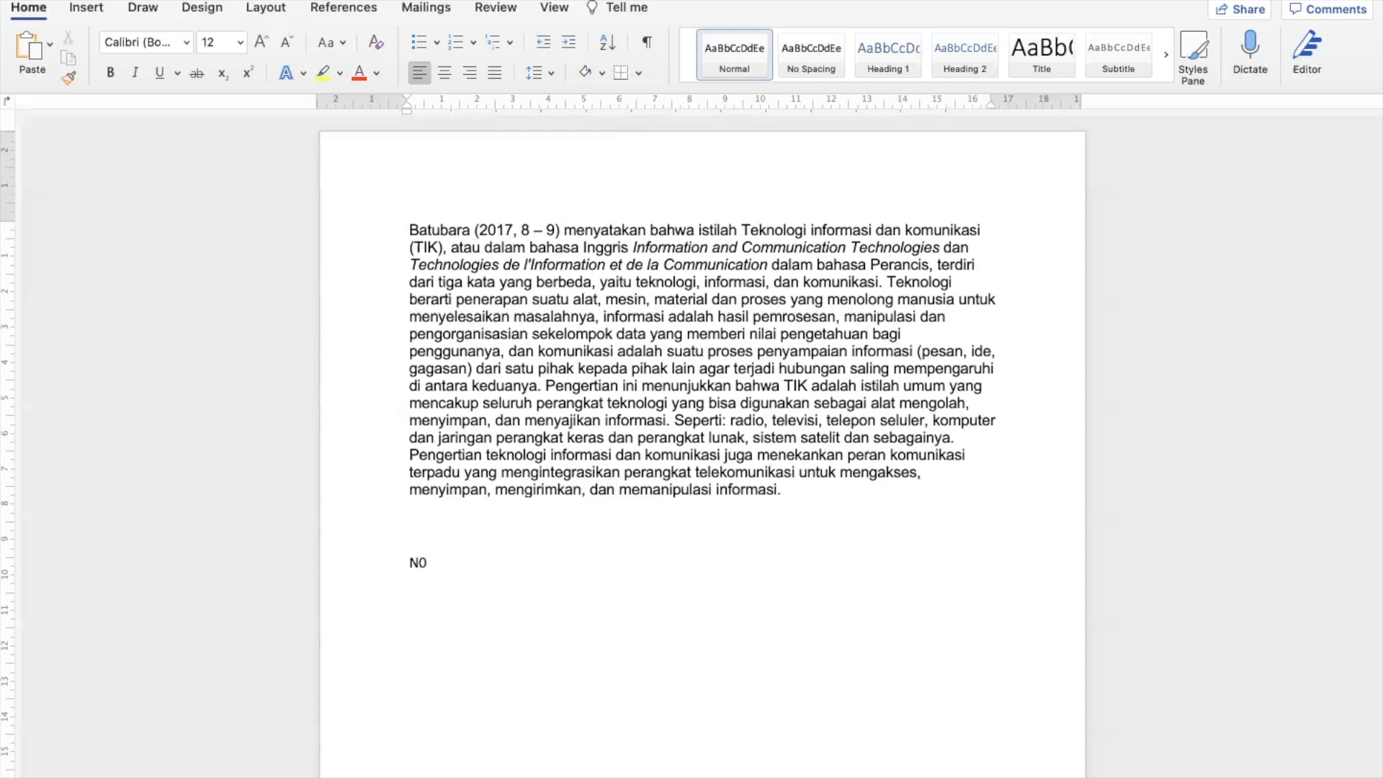
key("BackSpace")
type("o.")
- Format only the "o" in "No." as superscript
key("shift+Left")
left_click(248, 73)
left_click(492, 562)
key("Left")
key("Left")
key("Left")
key("Right")
key("Right")
key("shift+Left")
key("shift+Left")
left_click(492, 561)
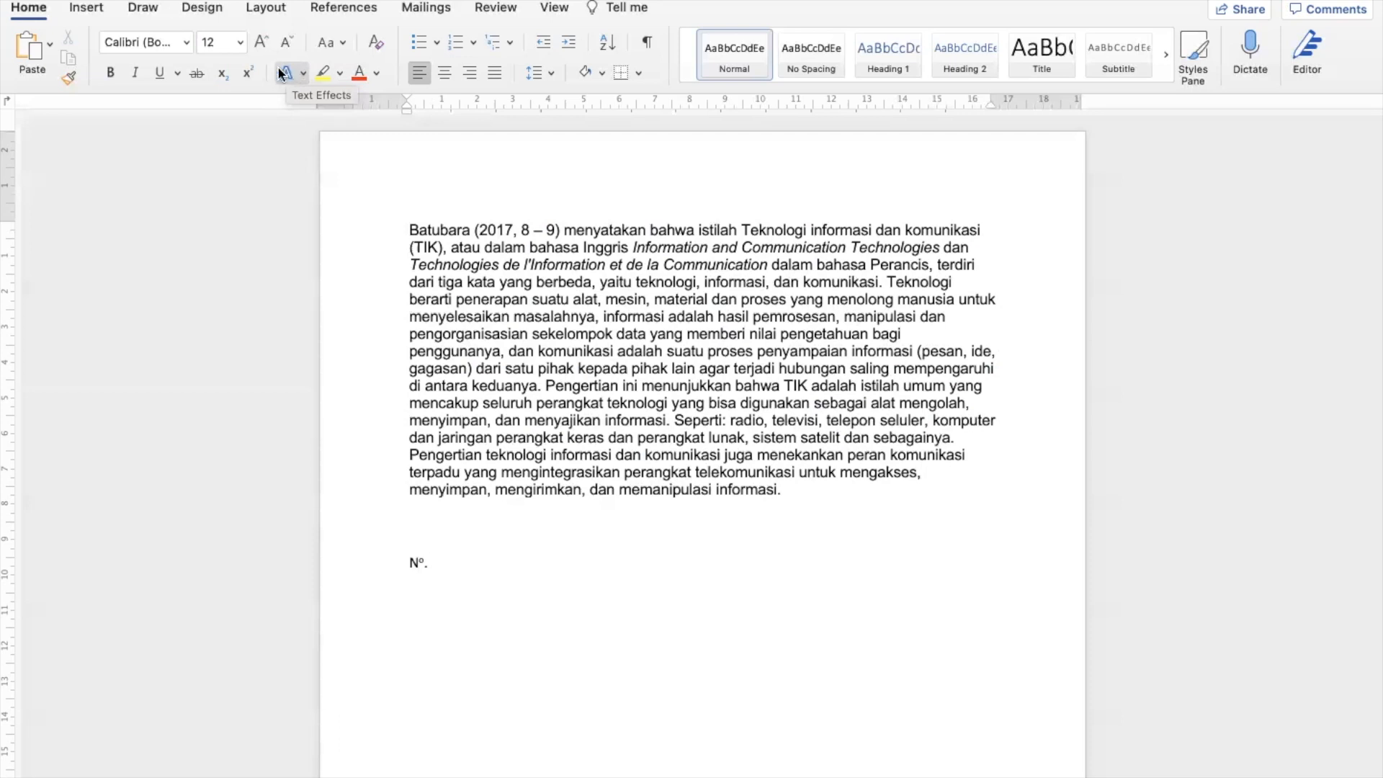
- Apply a blue text effect to the paragraph's first word and yellow highlighting to "(TIK), atau dalam bahasa Inggris"
double_click(412, 230)
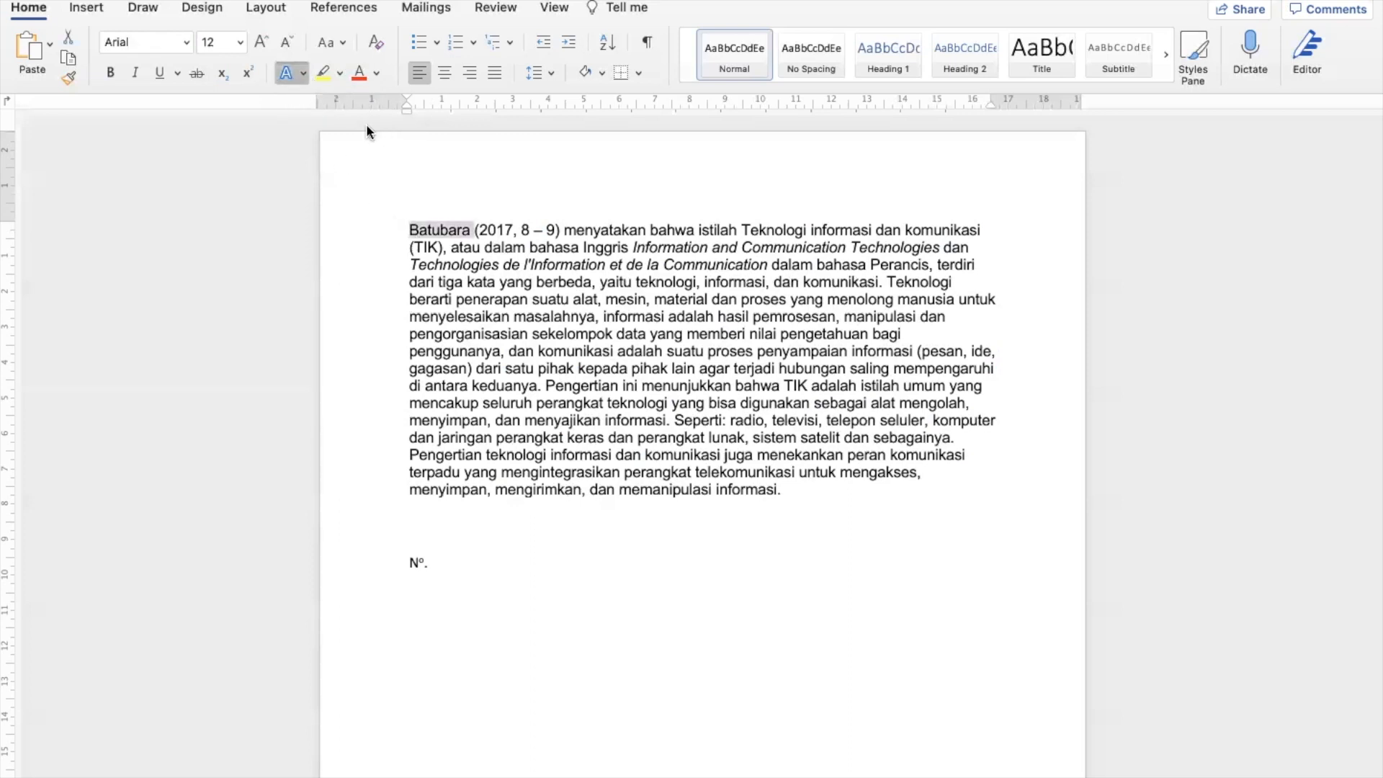
left_click(450, 259)
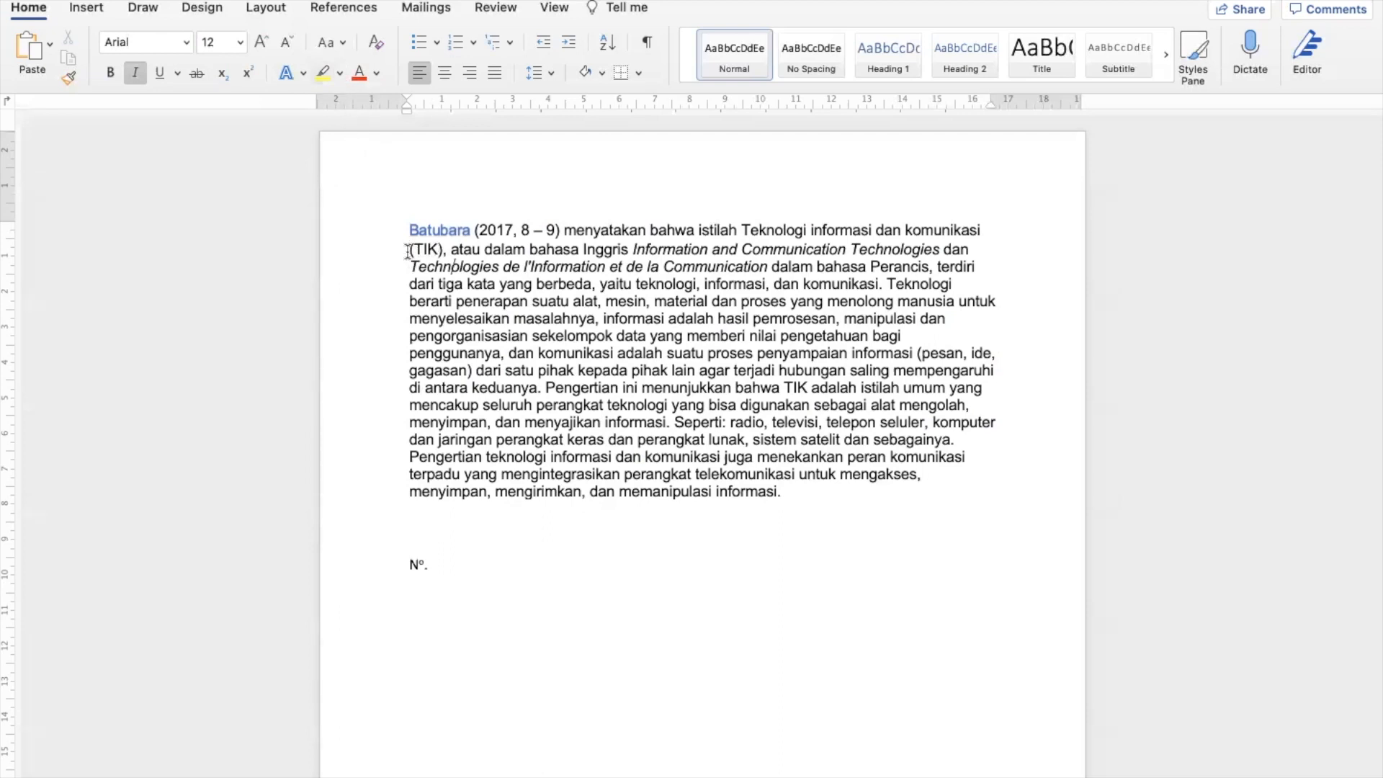
left_click_drag(409, 249, 621, 248)
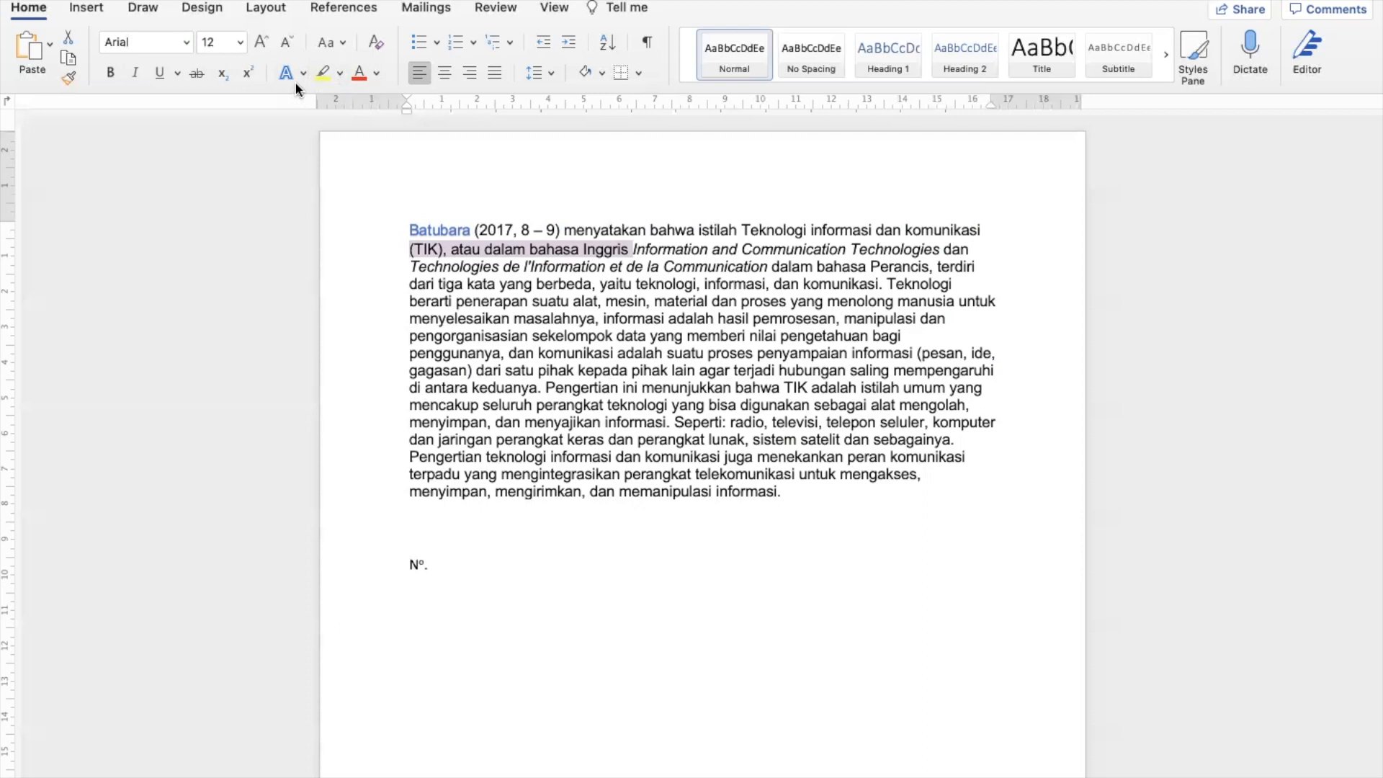
left_click(321, 72)
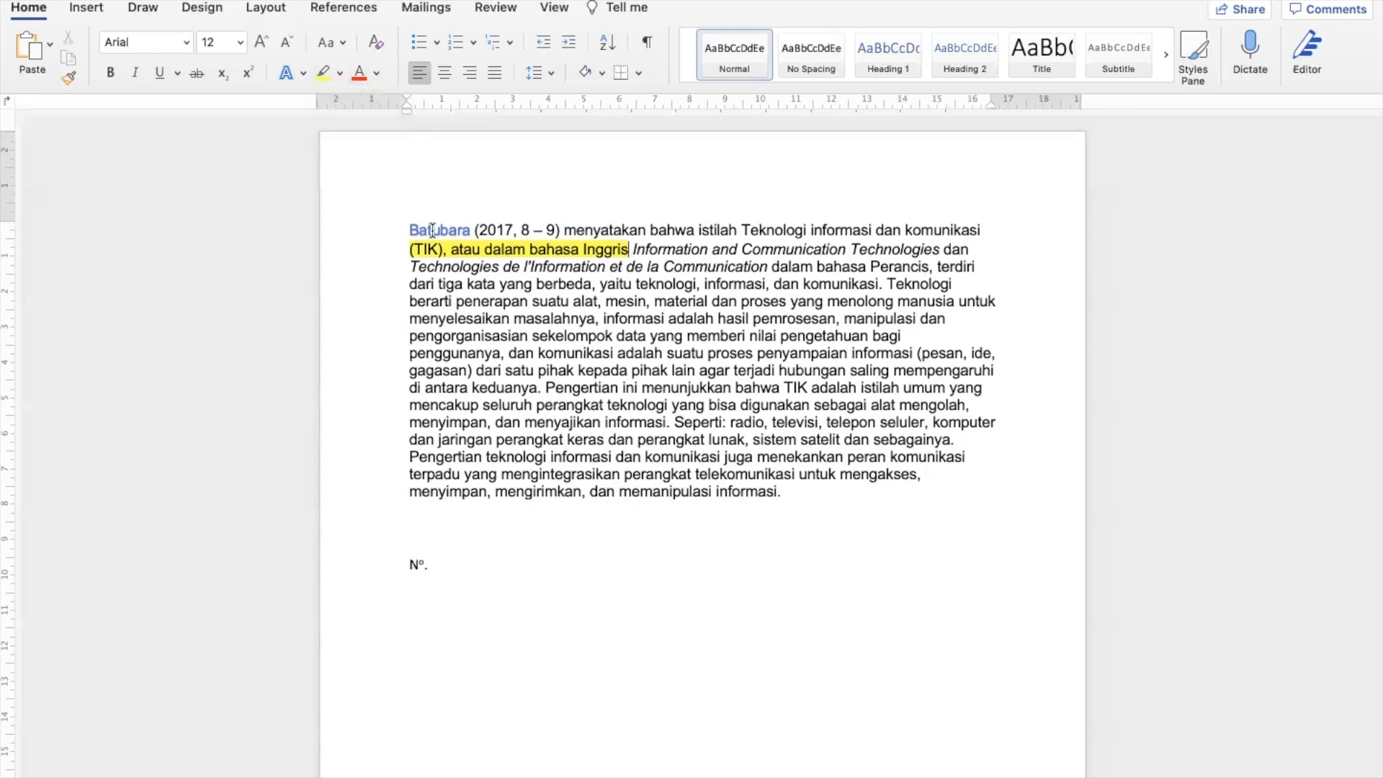
- Set the font color of the word "berarti" to red
double_click(430, 301)
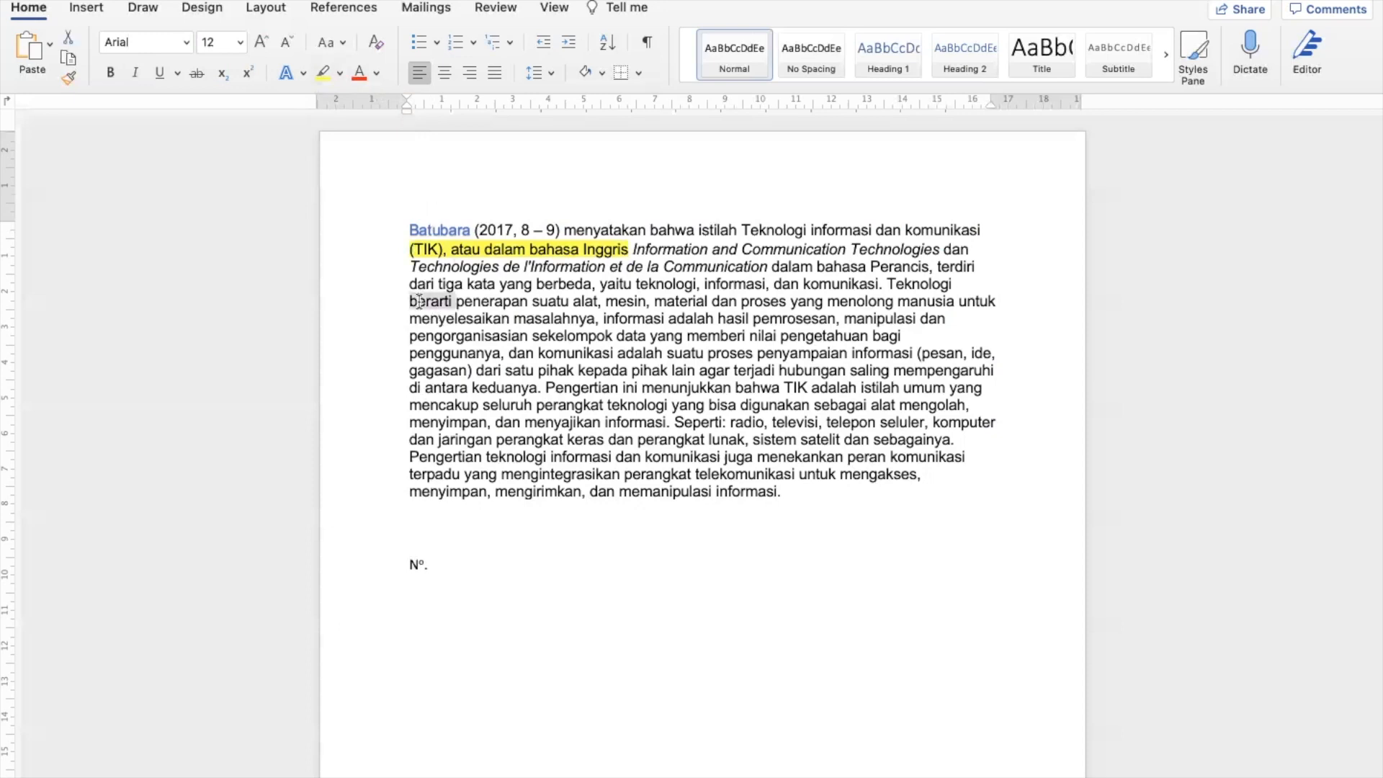
left_click(358, 73)
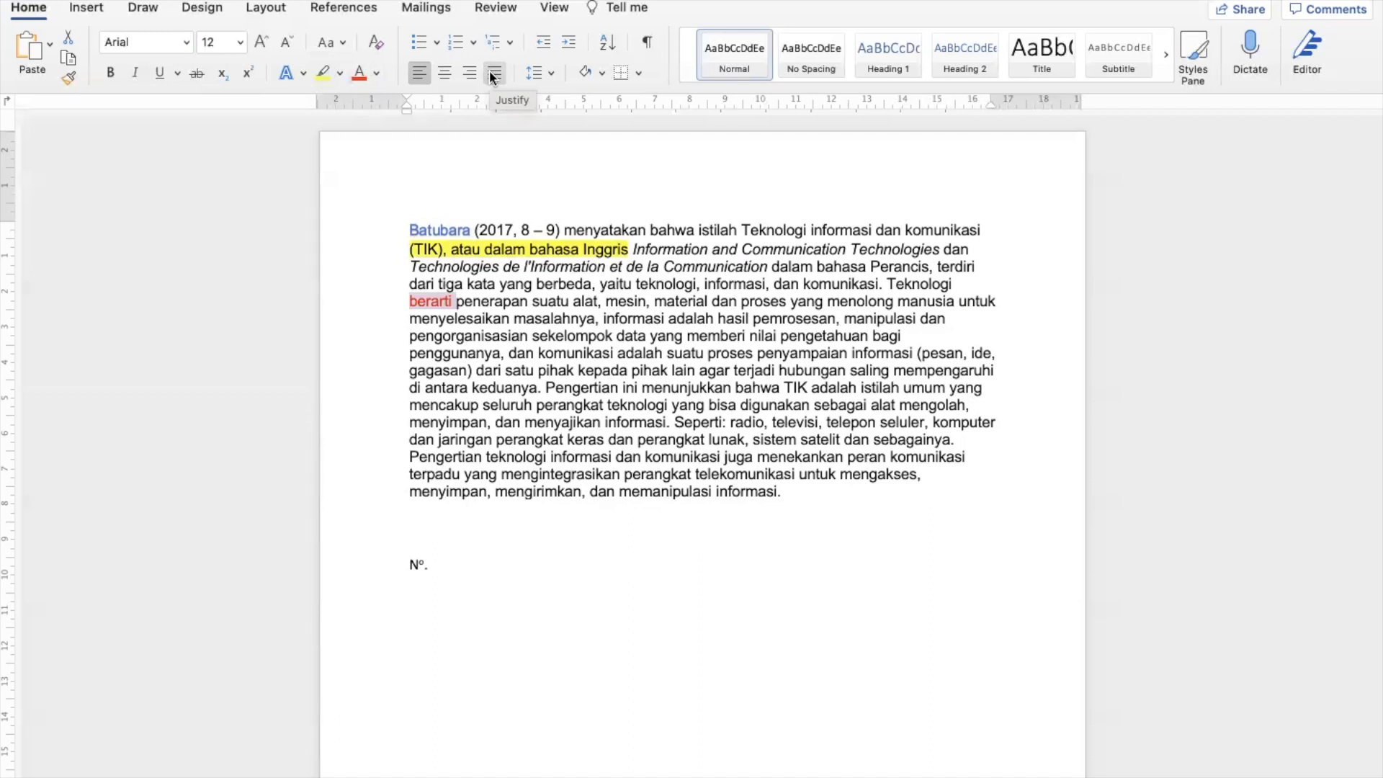
left_click(530, 321)
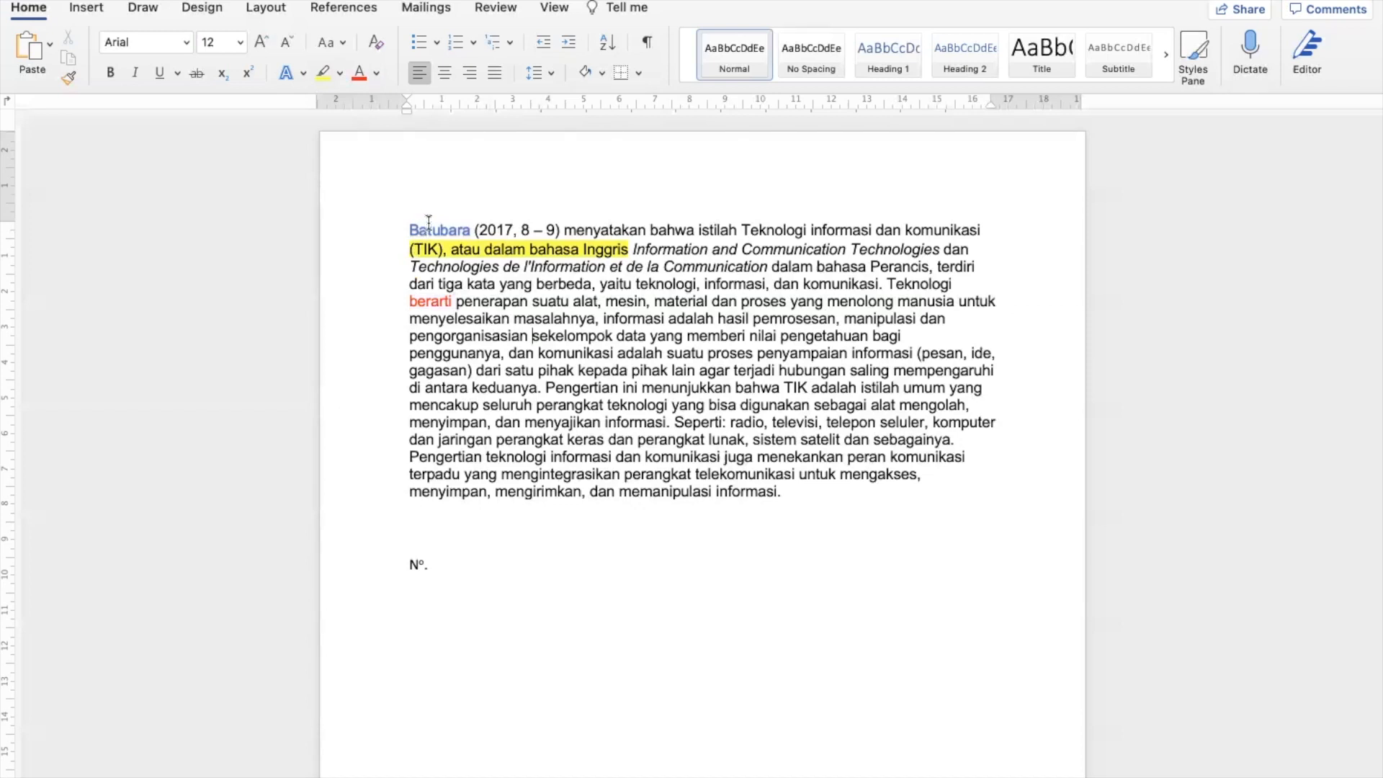
- Justify all the text in the document, then try dark gray shading behind it and undo the shading
key("super+a")
left_click(489, 75)
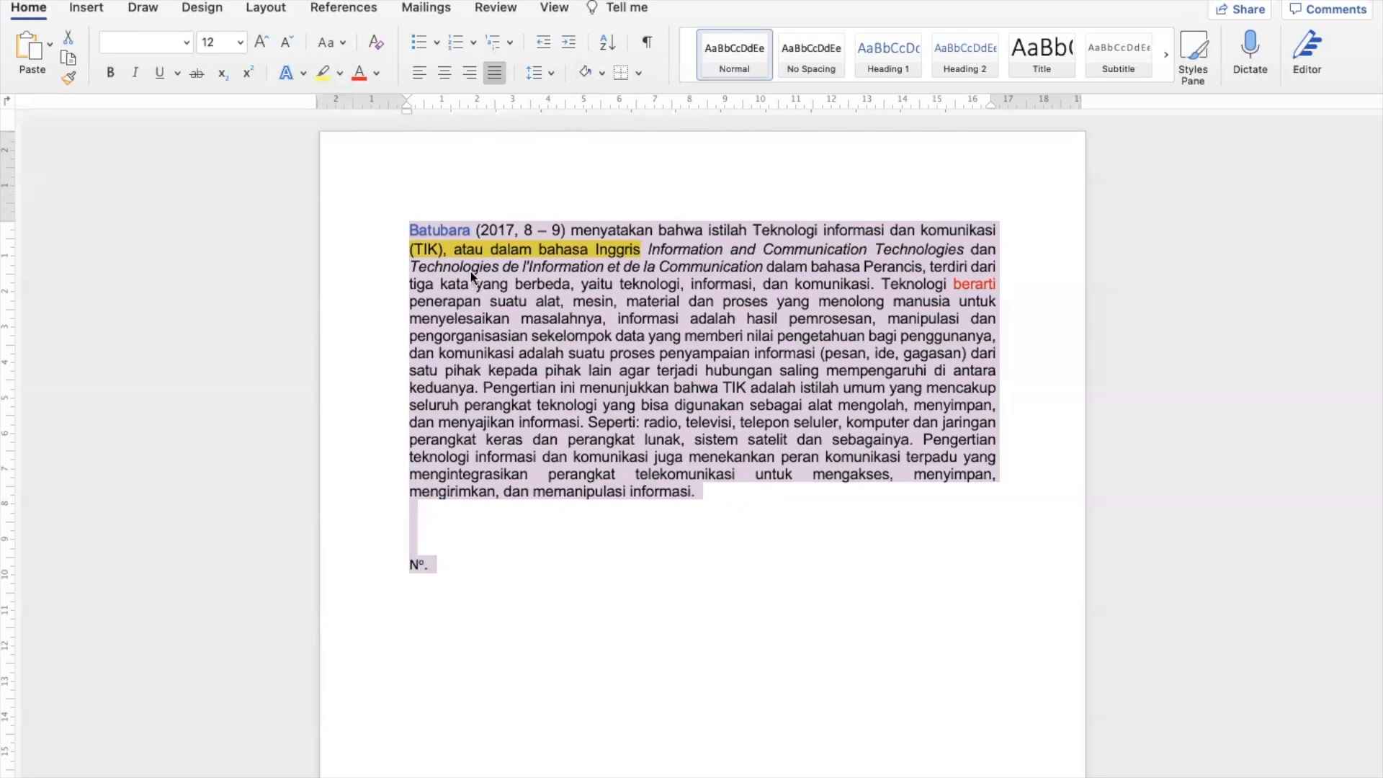
left_click(607, 204)
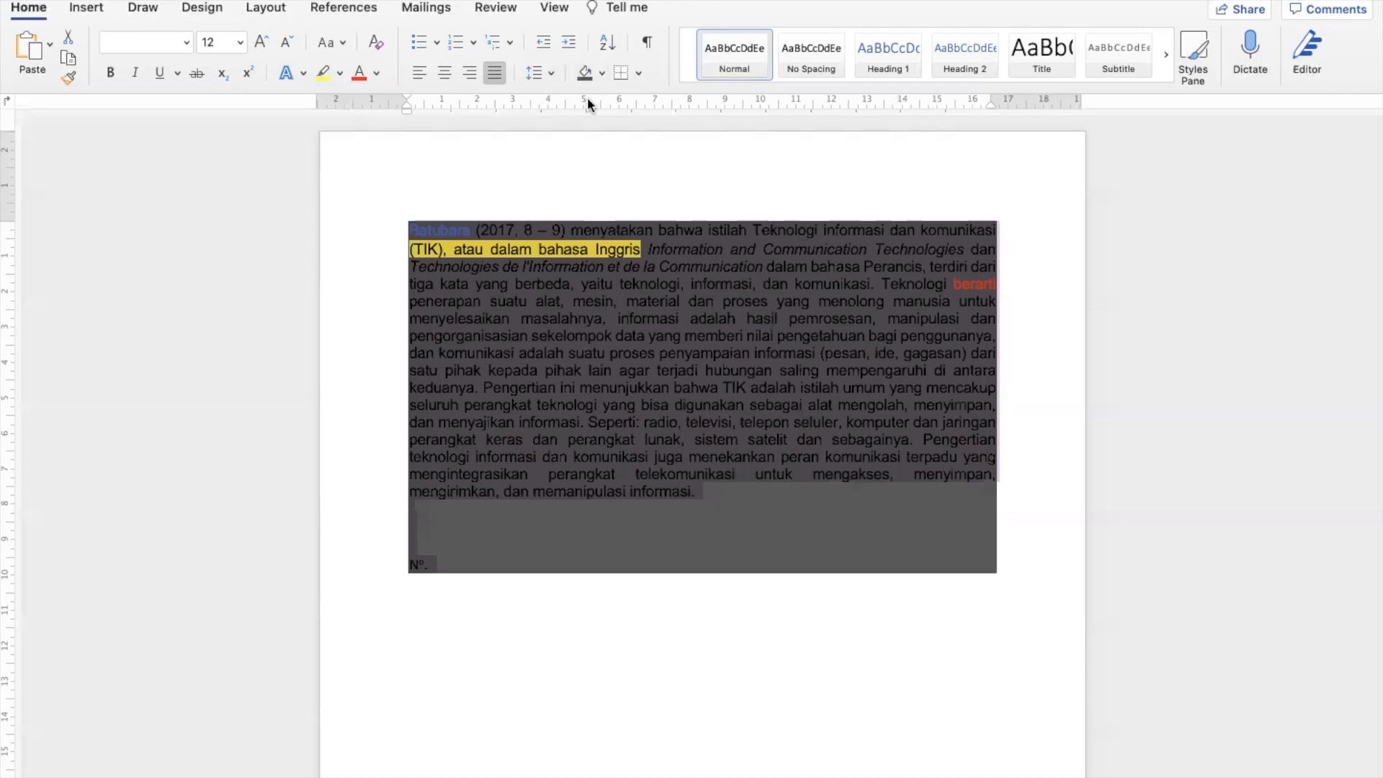
key("super+z")
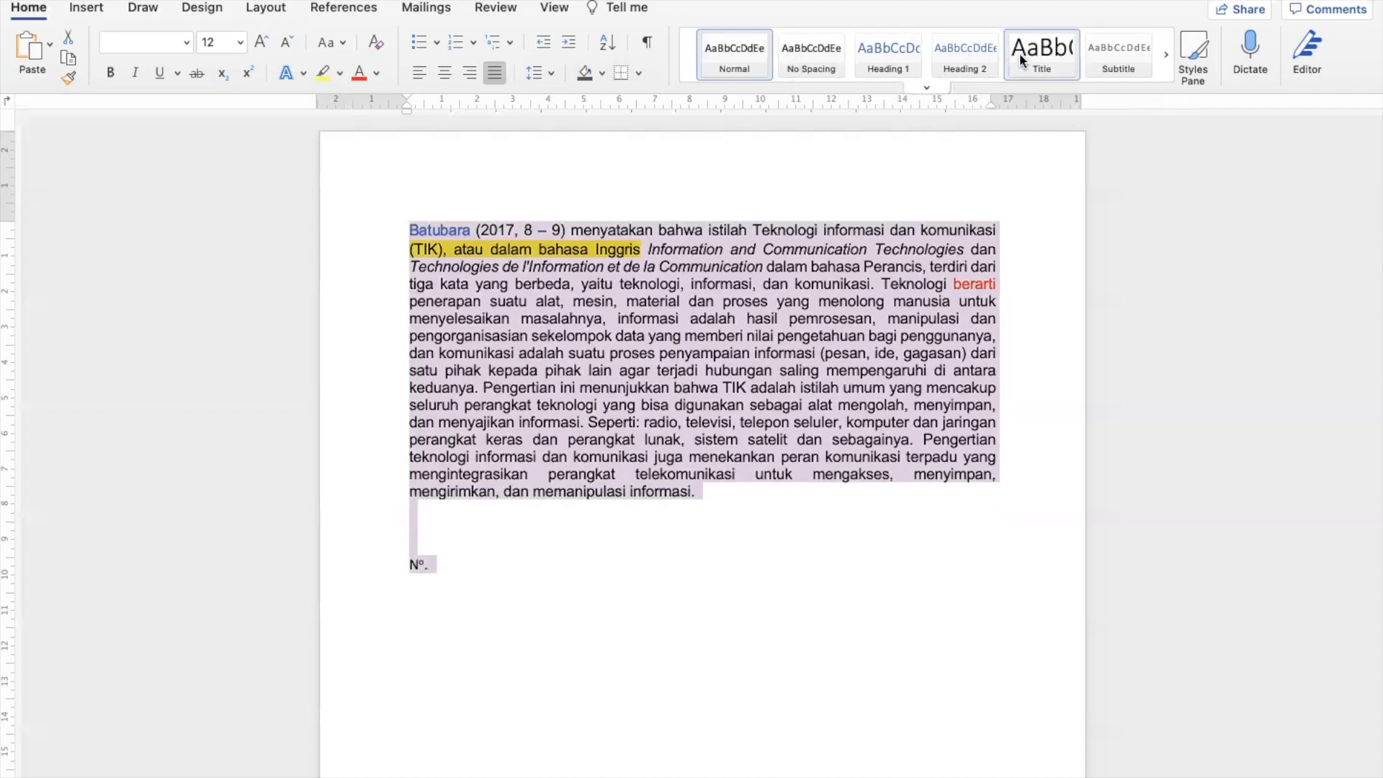
- Try the Heading 1 and Title styles on all the text and undo both style changes
left_click(925, 86)
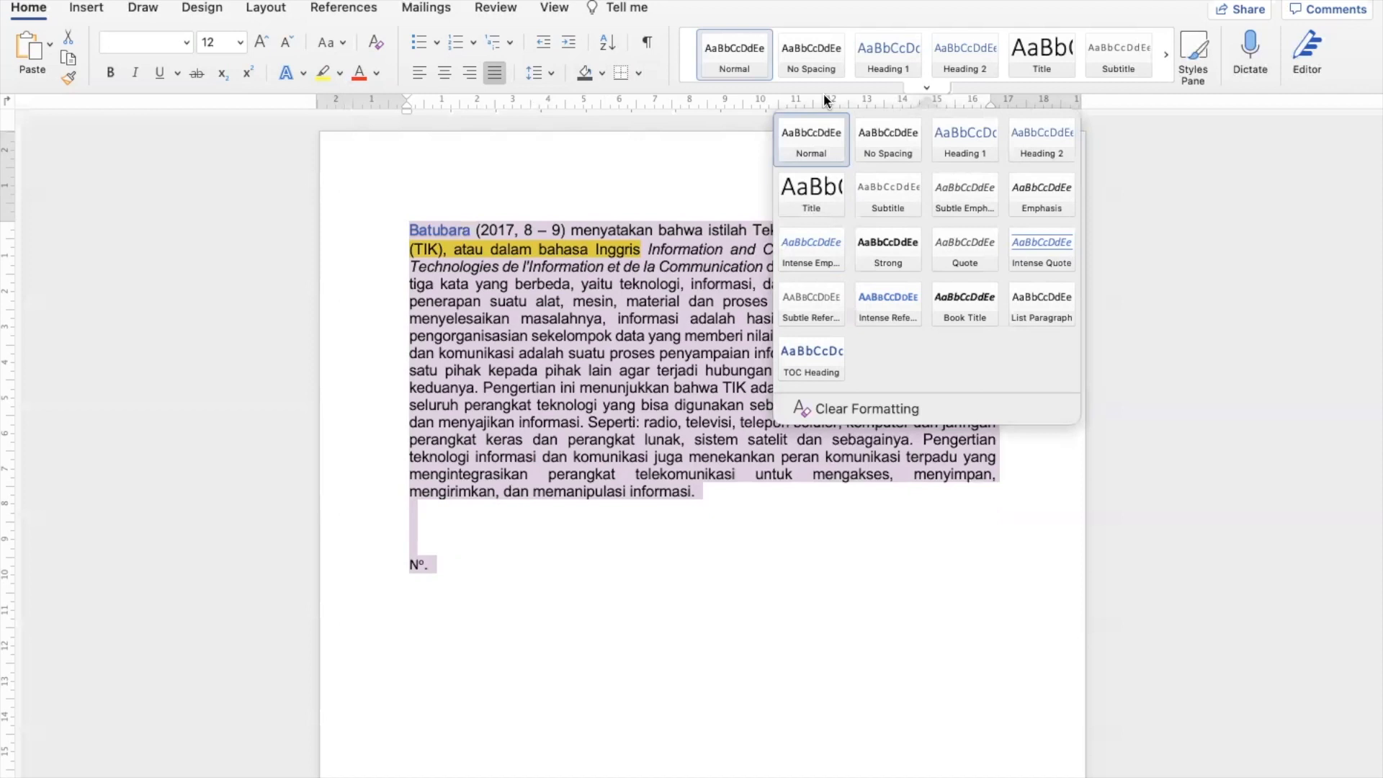
left_click(962, 135)
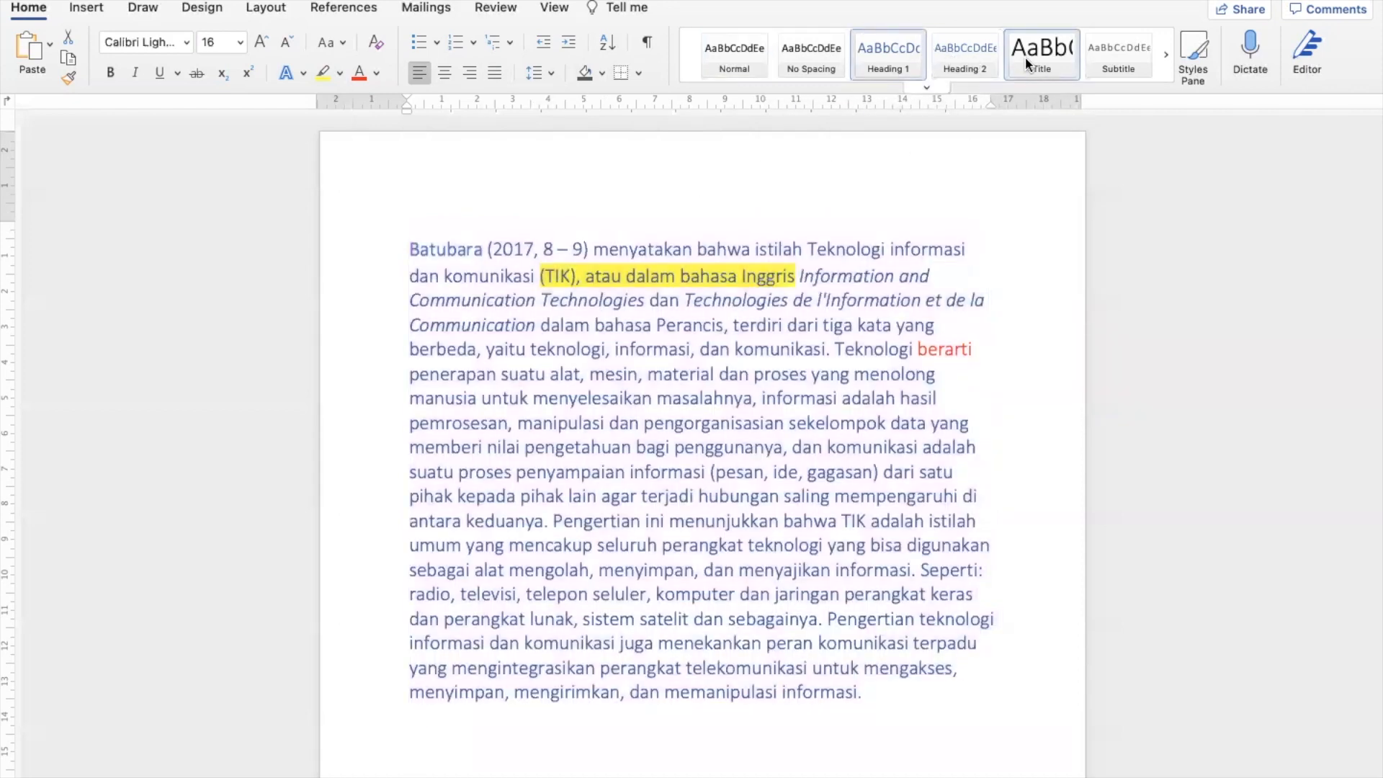
left_click(1026, 57)
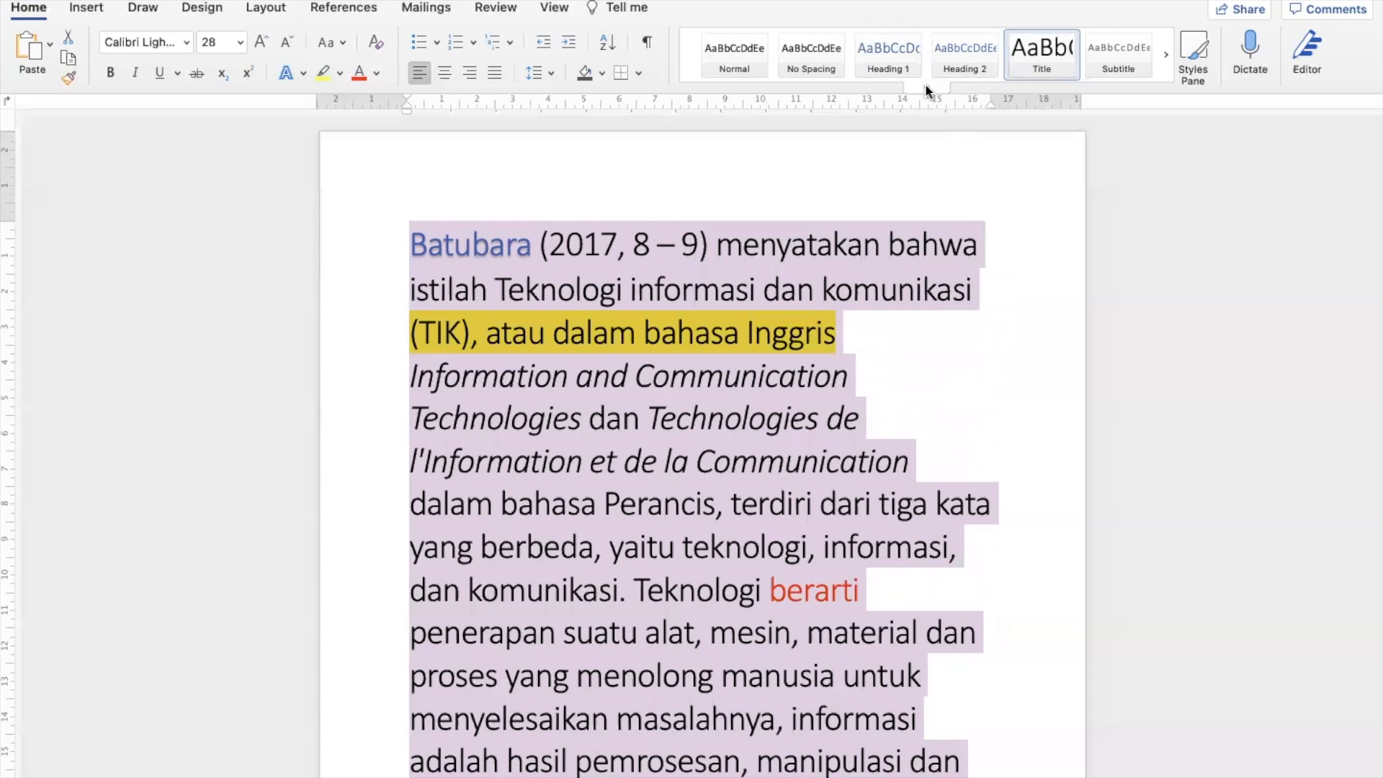
left_click(784, 248)
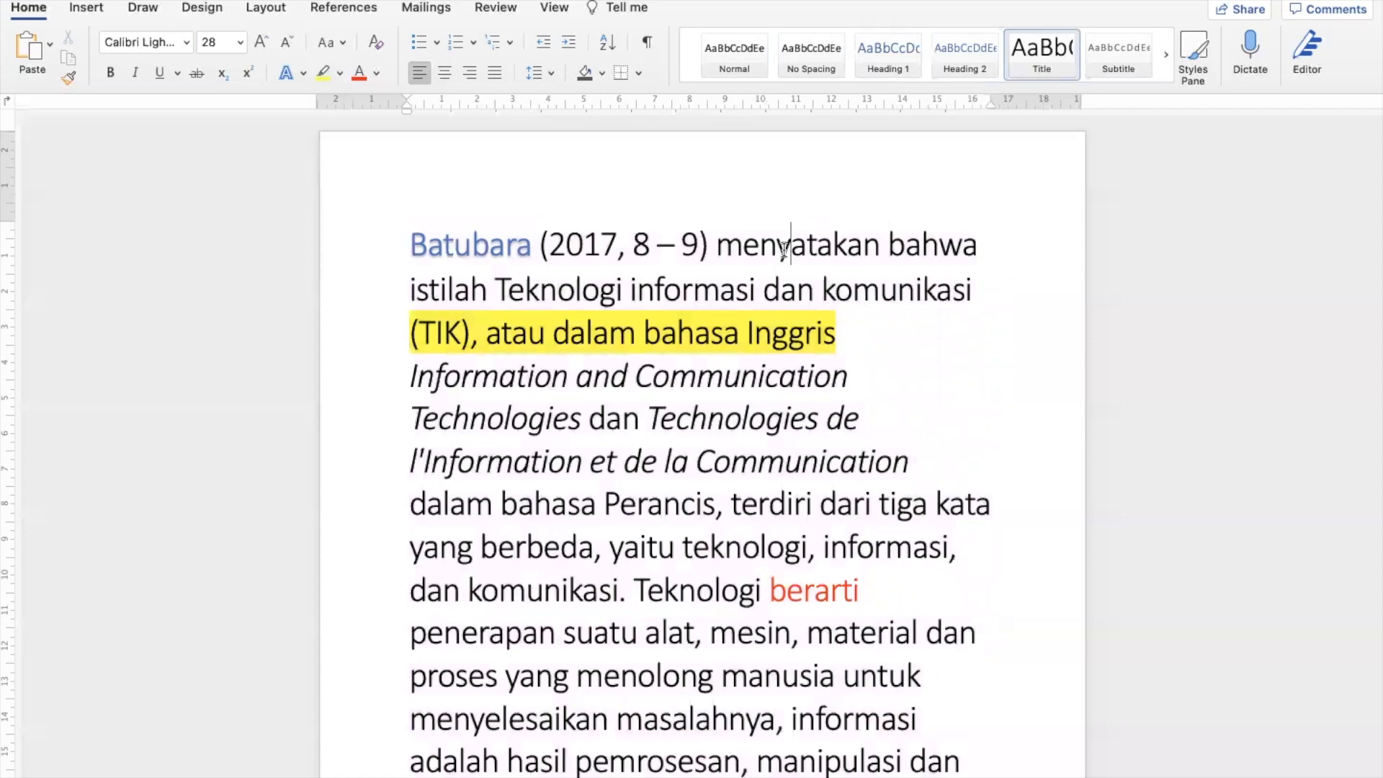
key("super+z")
key("super+z")
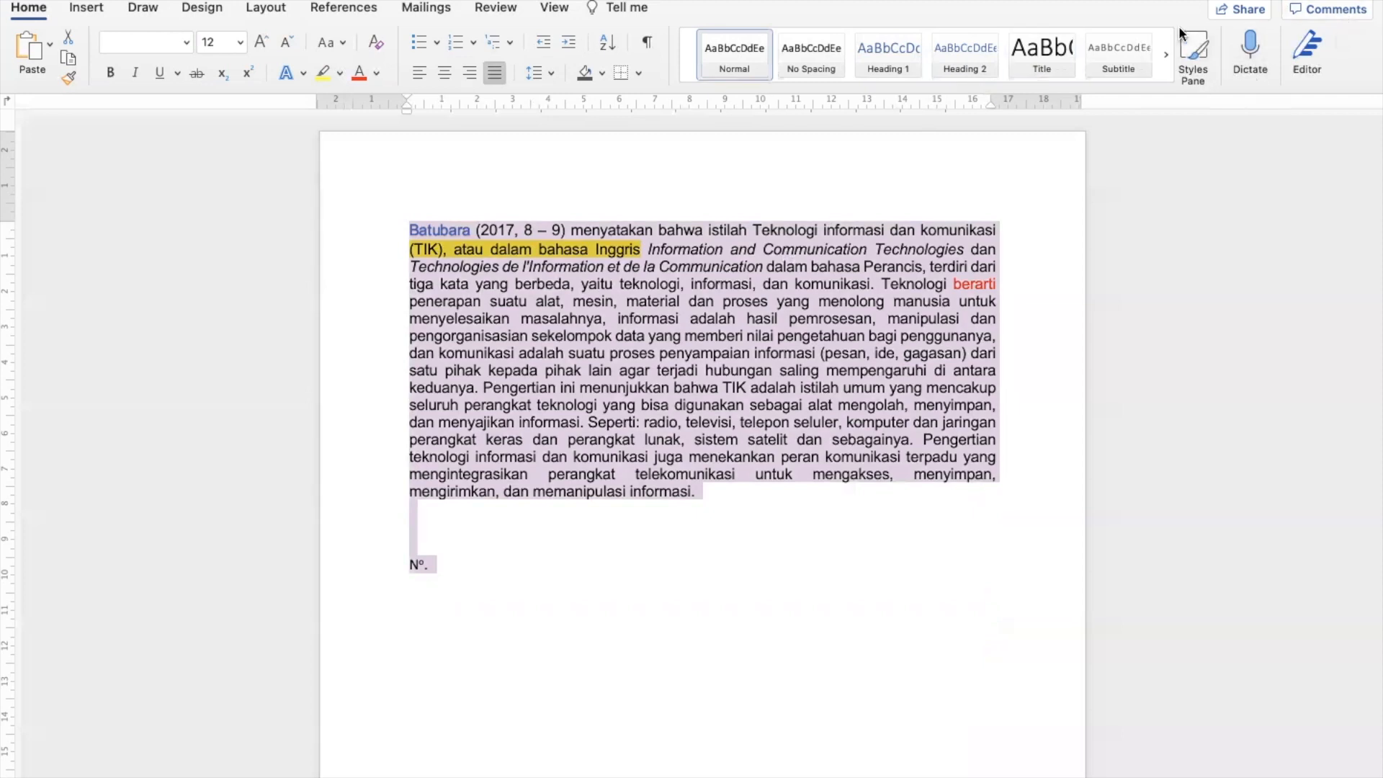
- Open the Styles pane and look through the style gallery and the options for the current style
left_click(1194, 61)
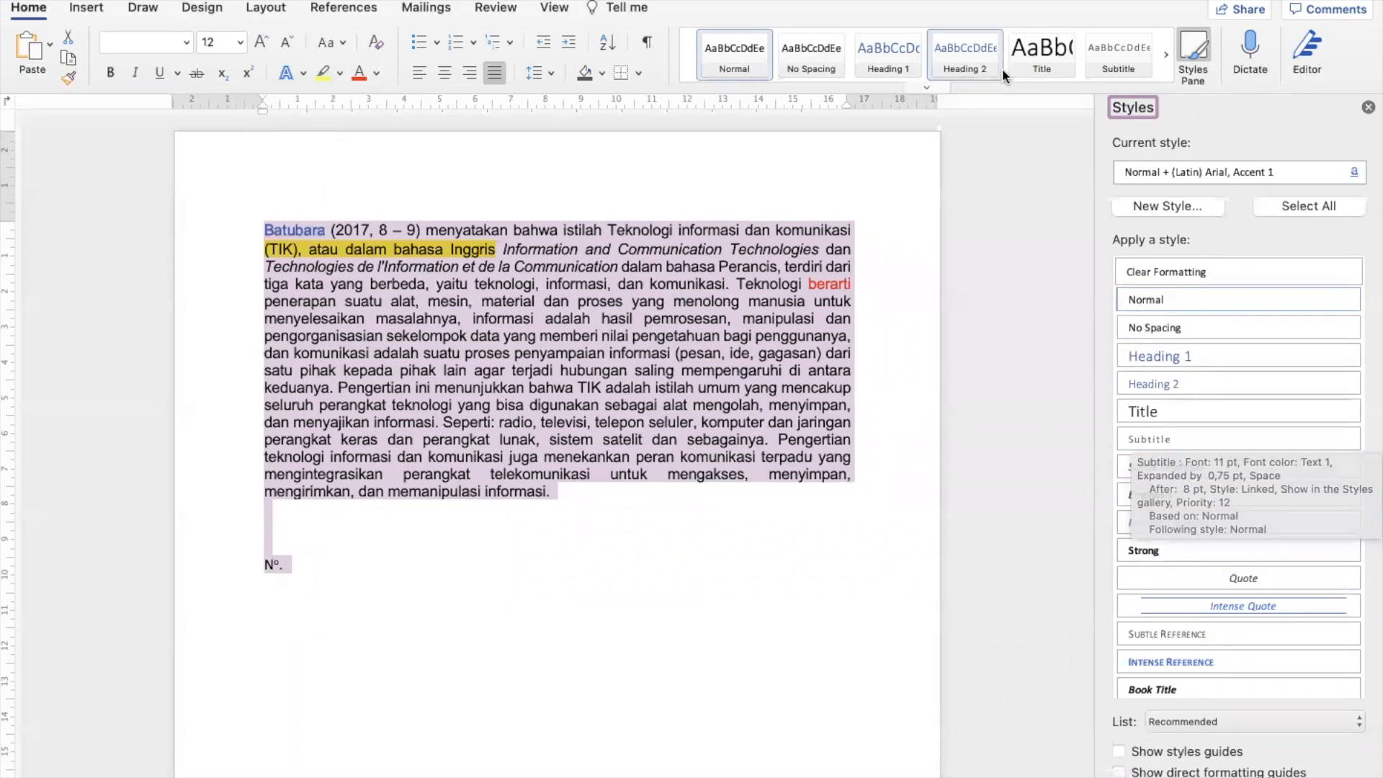
left_click(924, 88)
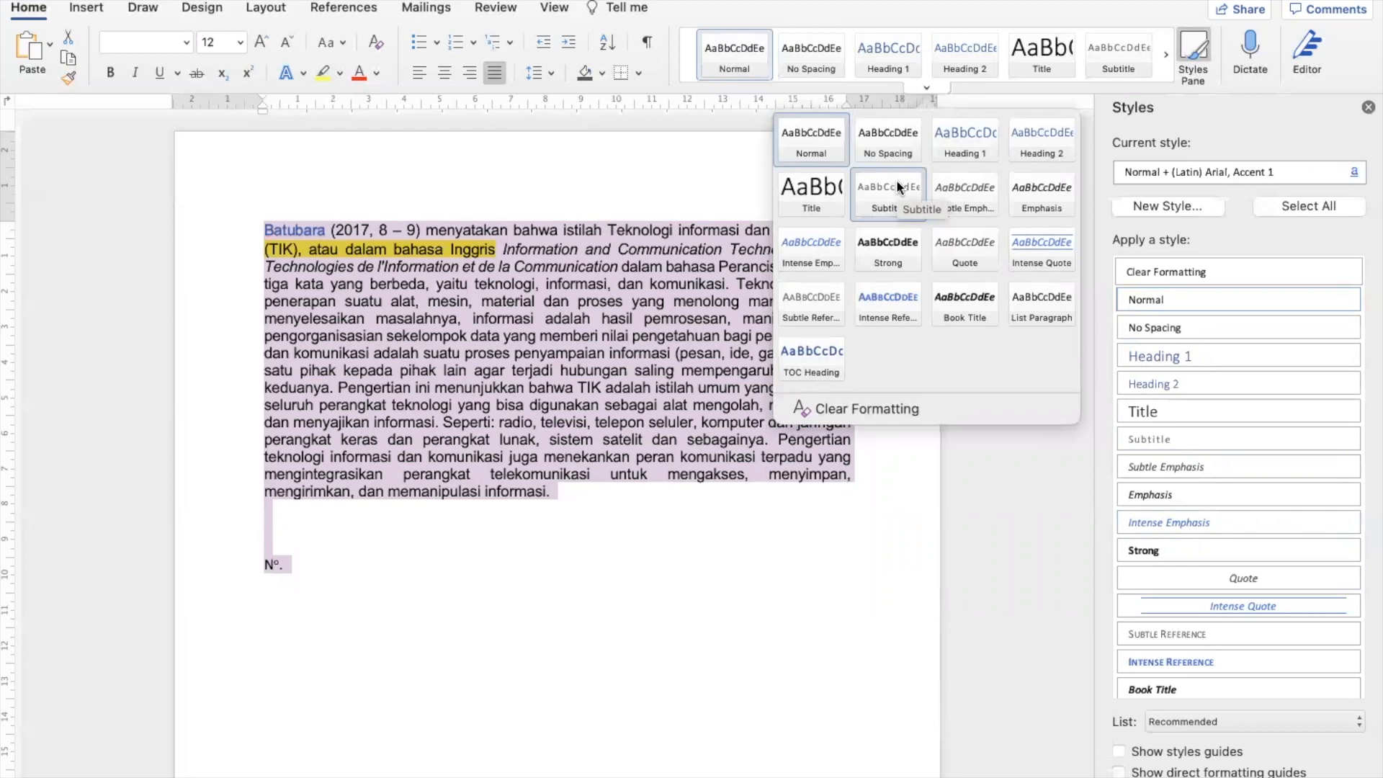
left_click(1325, 172)
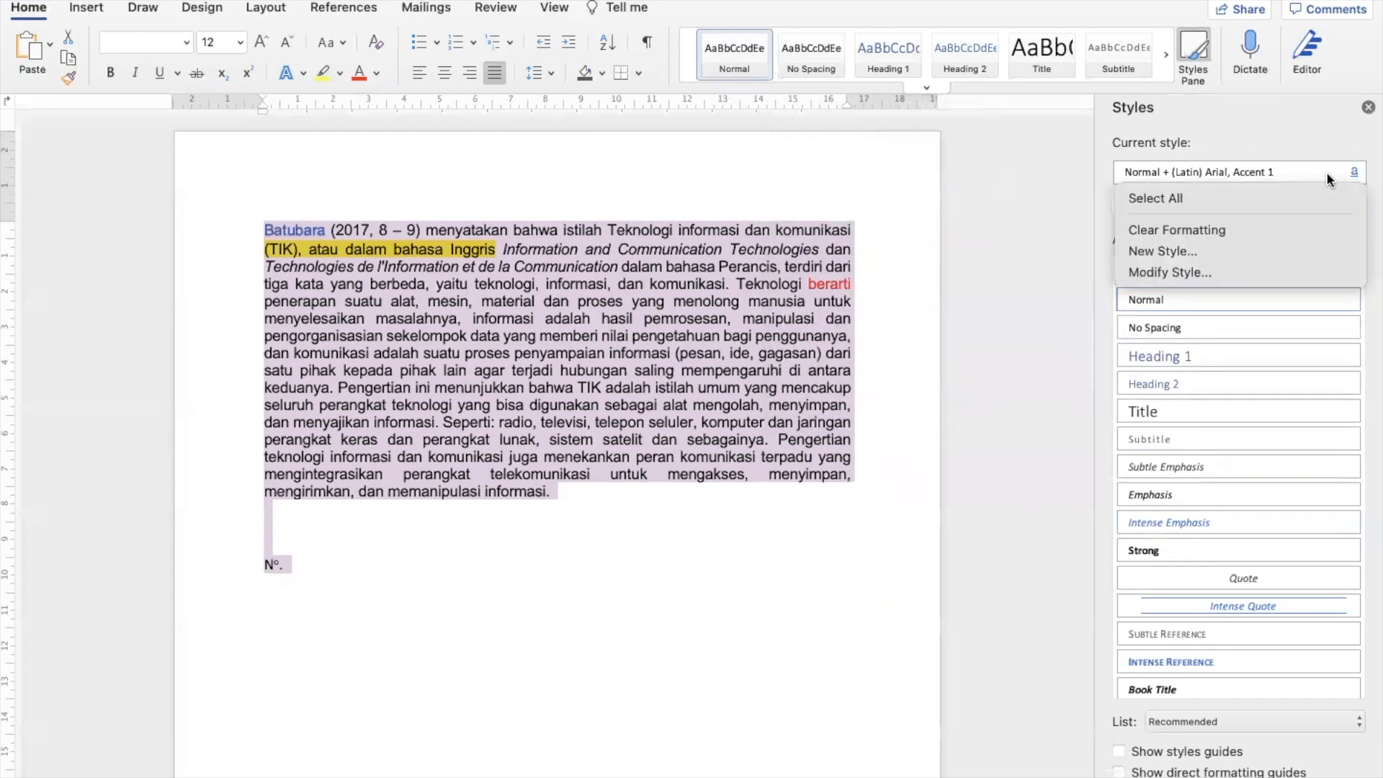
left_click(1287, 175)
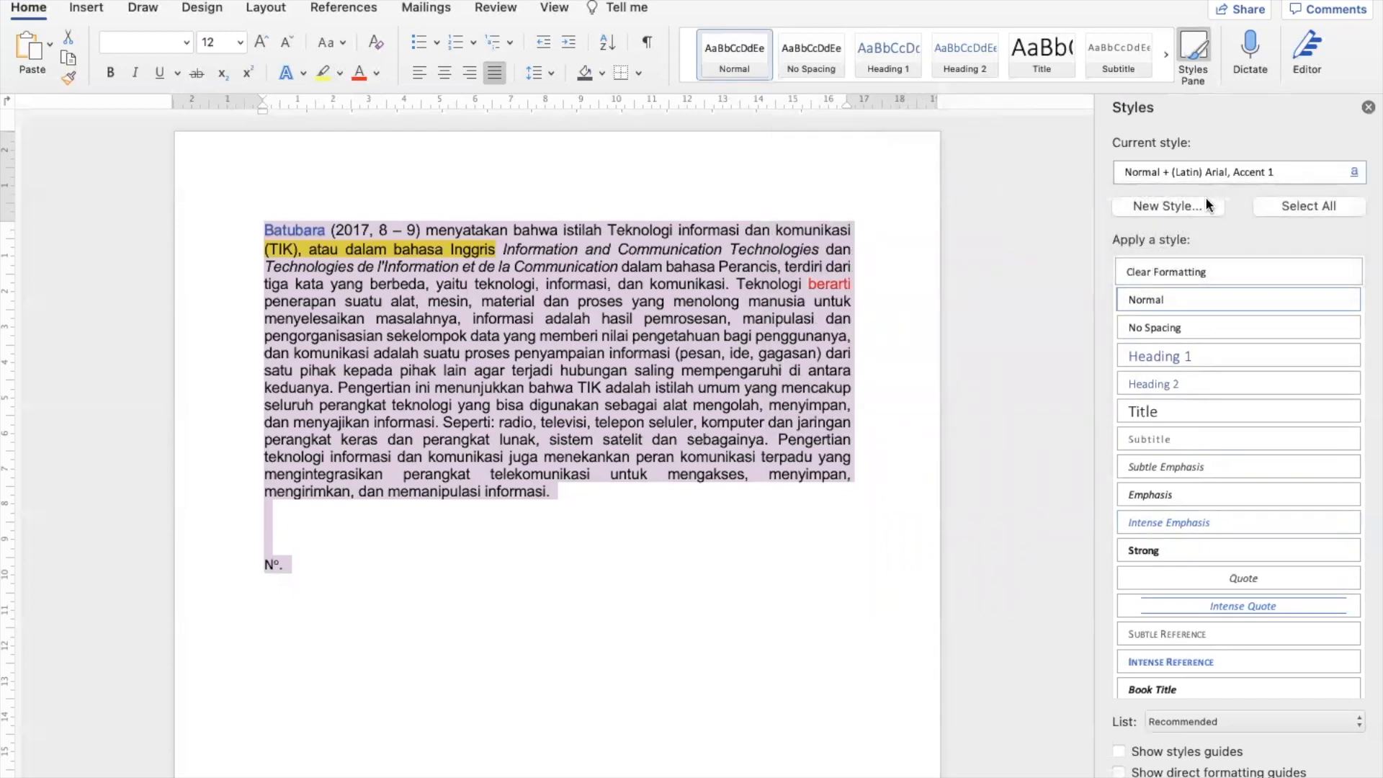
- Add the title TICE on a new line above the paragraph and apply the Heading 1 style to it
scroll(1152, 386, "down", 2)
scroll(1151, 386, "up", 2)
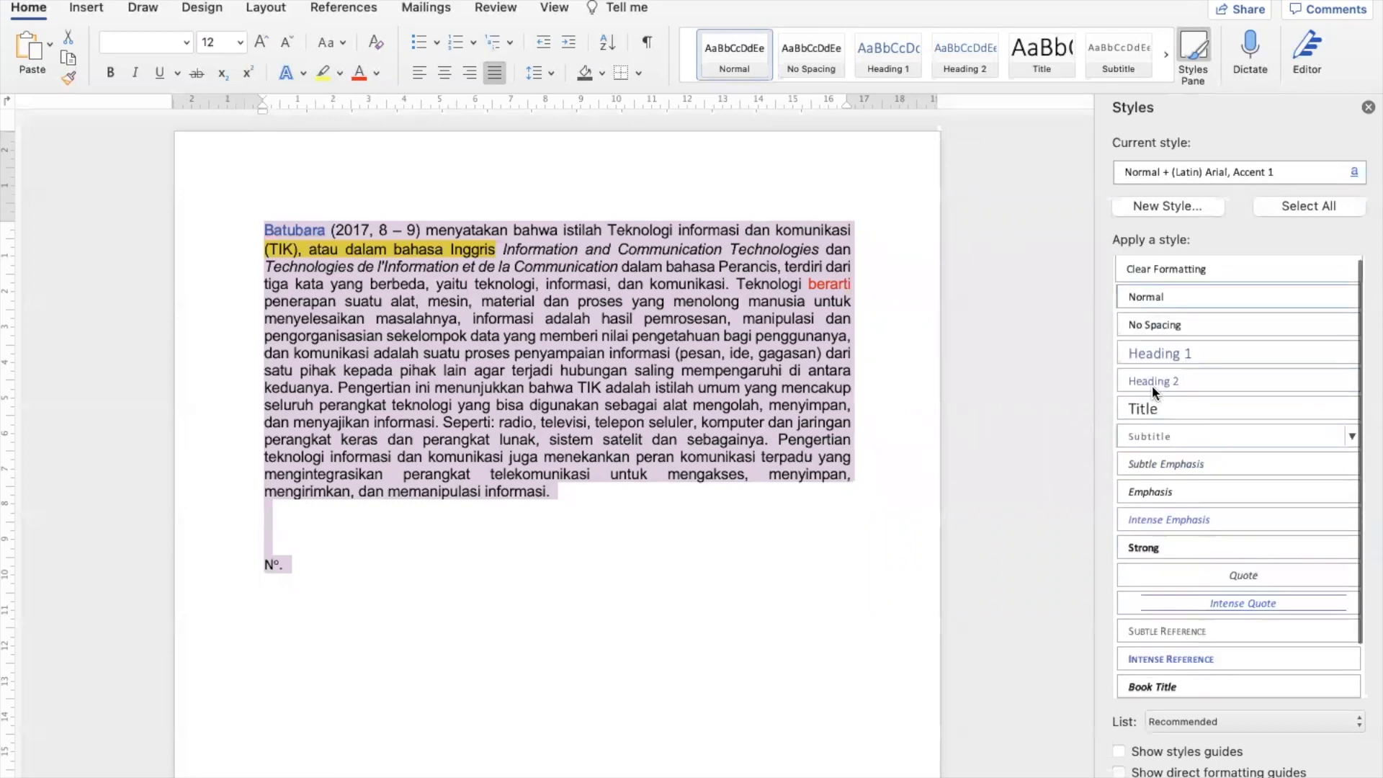
scroll(1122, 692, "down", 2)
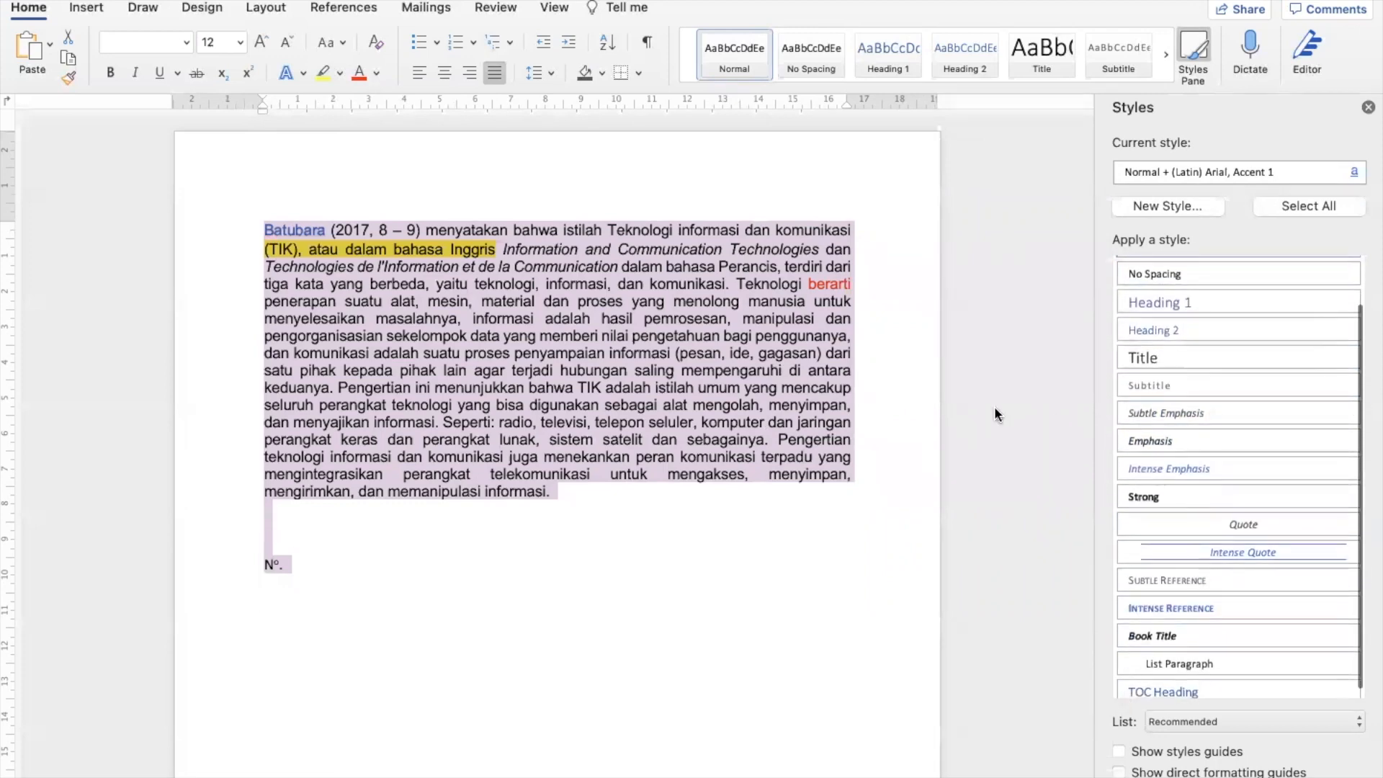
left_click(684, 189)
left_click(259, 229)
key("Return")
key("Up")
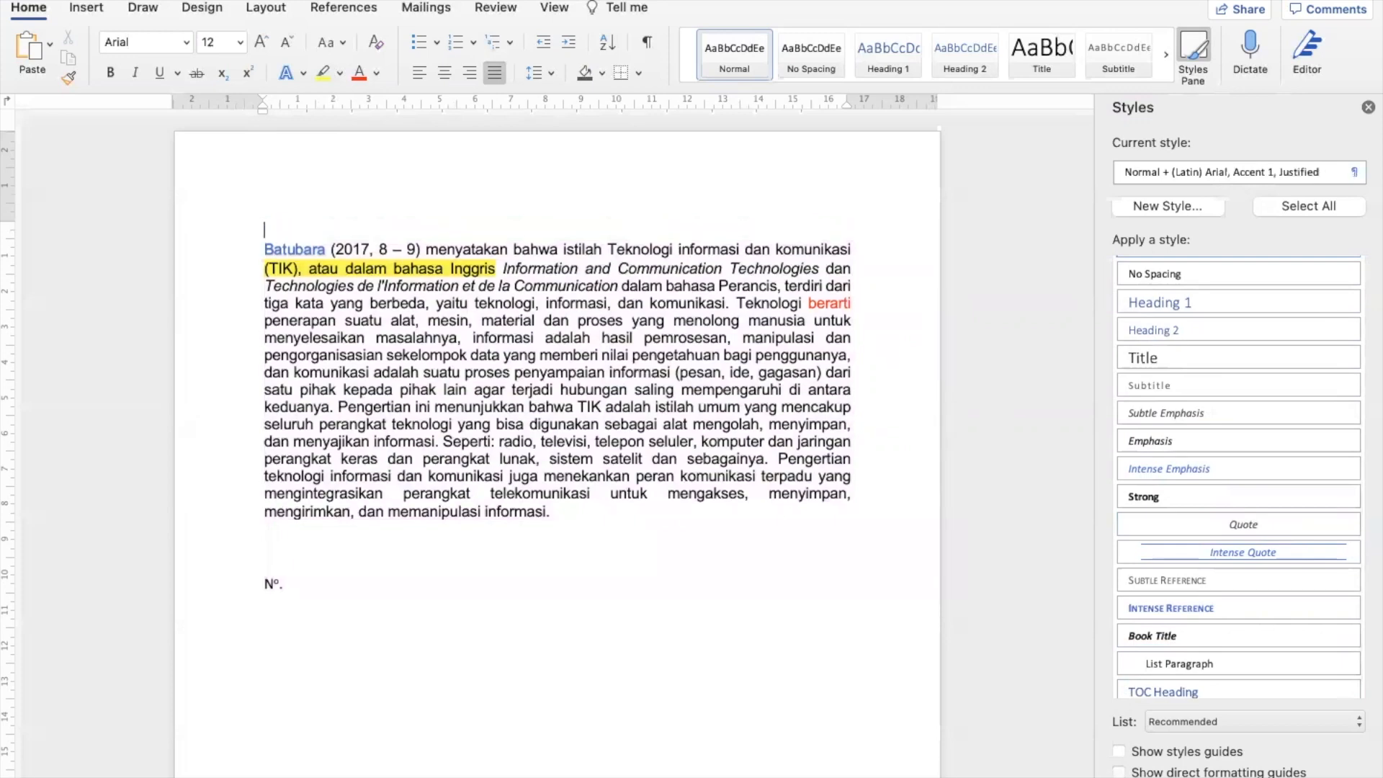
type("TICE")
triple_click(285, 231)
left_click(1190, 303)
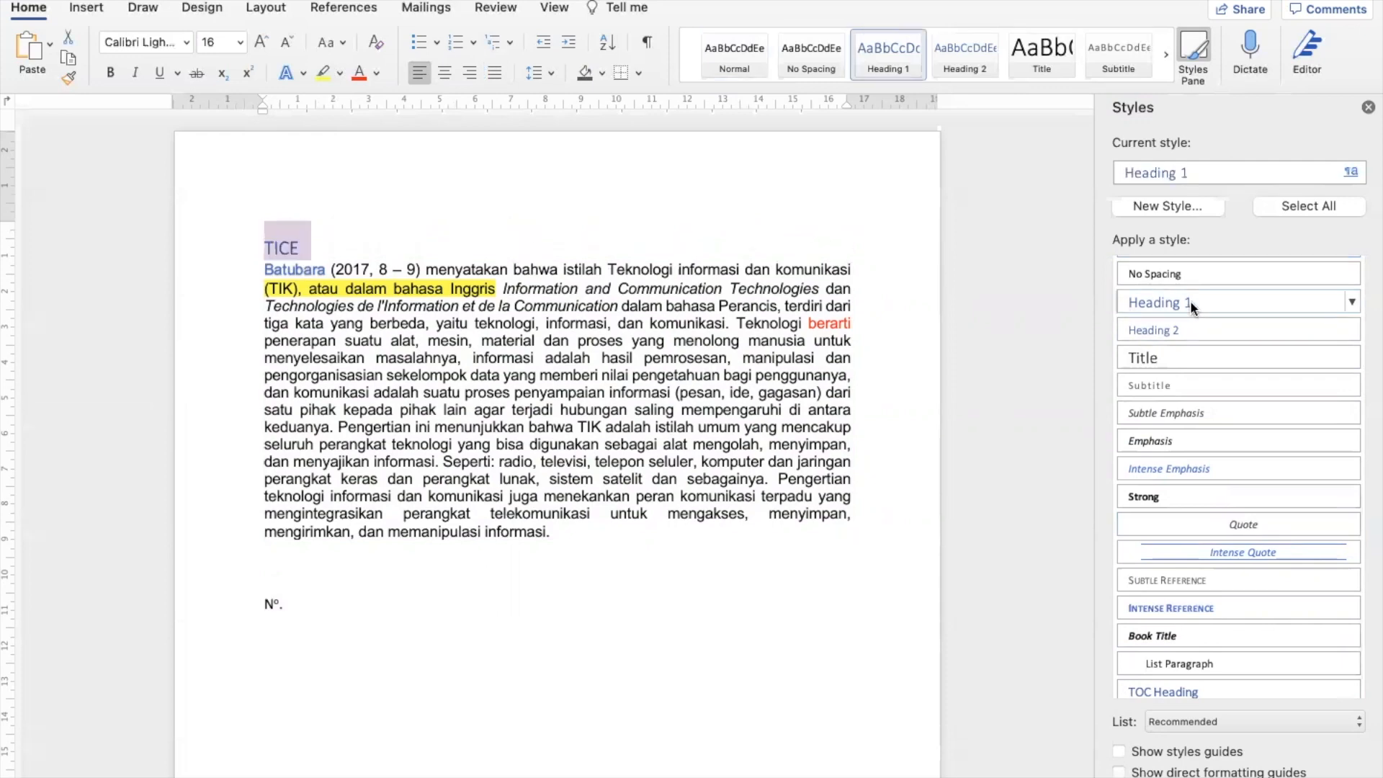
- Try the Subtle Emphasis, Emphasis, Intense Emphasis and Strong styles on the title TICE, then apply Subtle Reference
left_click(1164, 412)
left_click(1164, 443)
left_click(1164, 465)
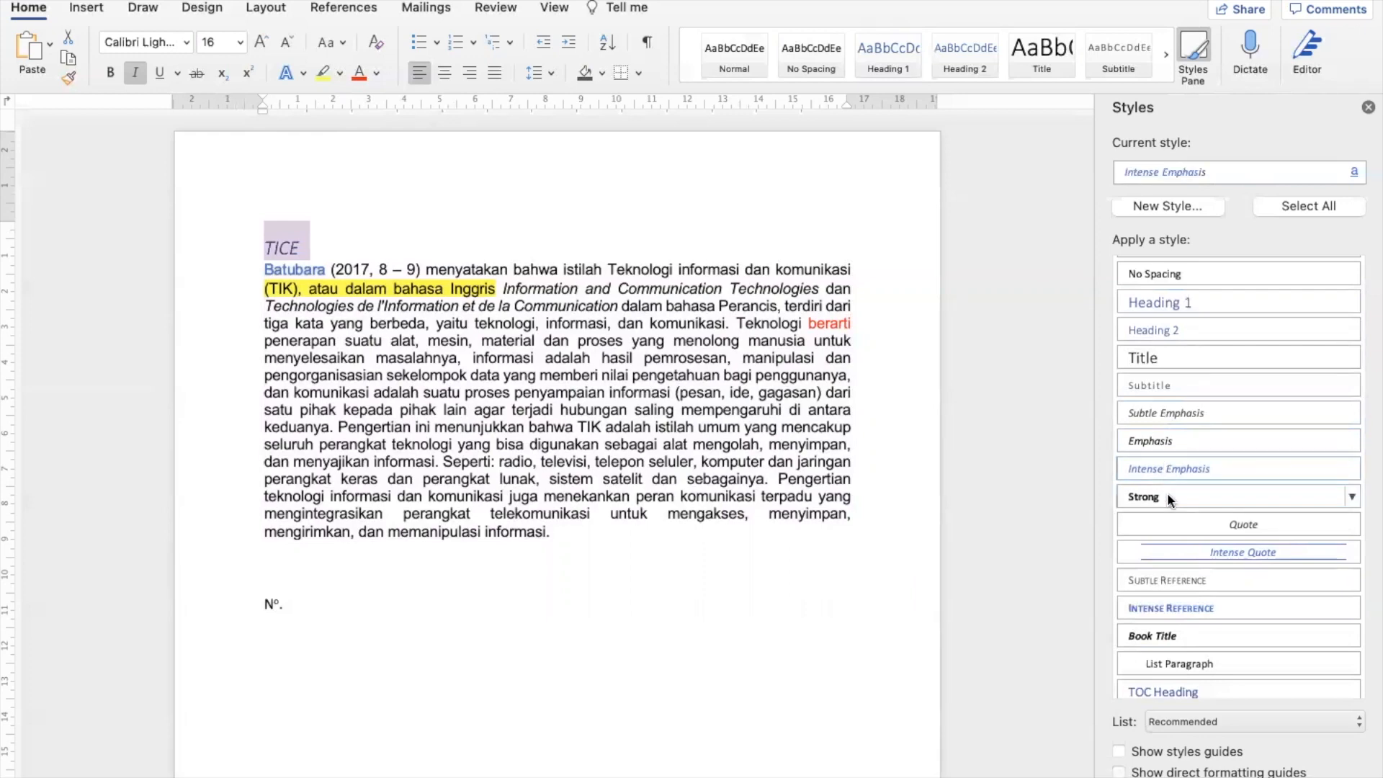
left_click(1166, 495)
left_click(1179, 574)
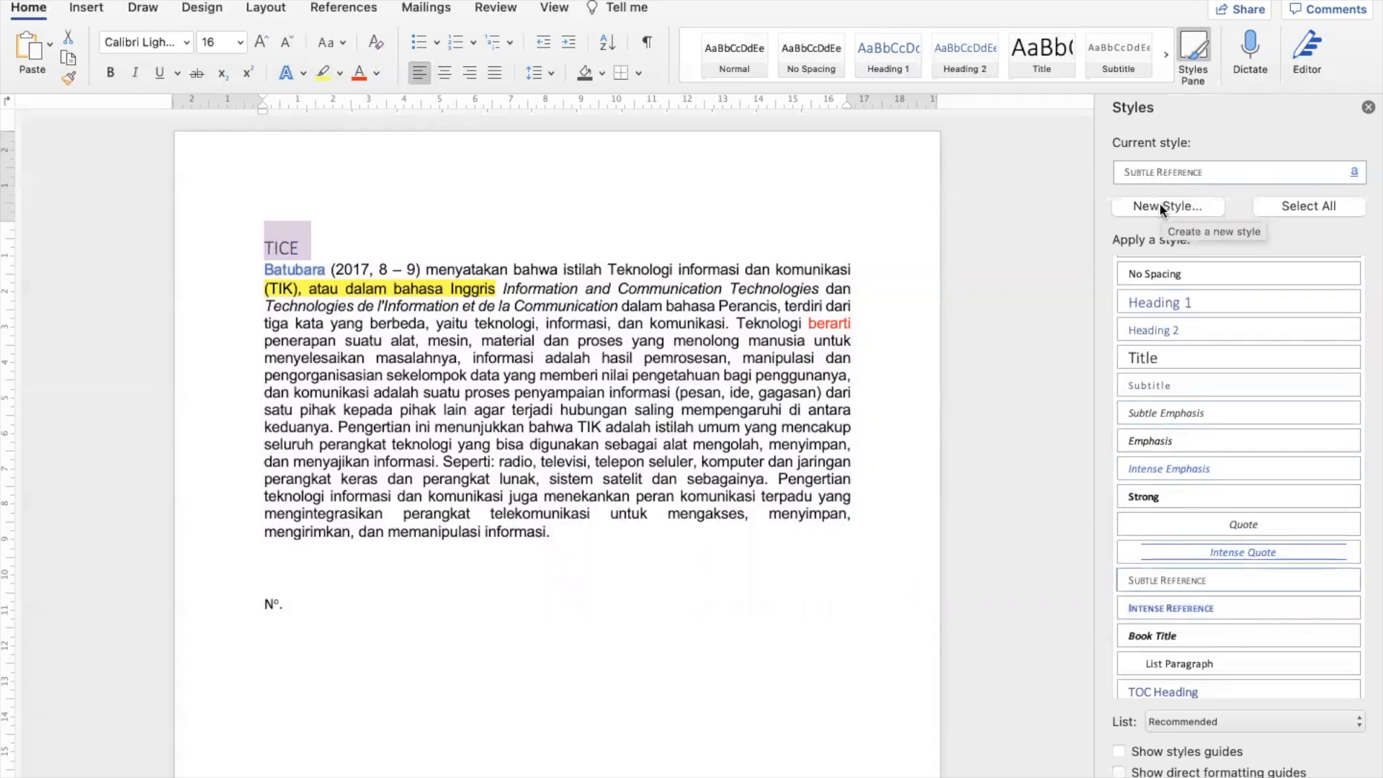
- Look at the settings for creating a new style, cancel without creating one, and close the Styles pane
left_click(1135, 206)
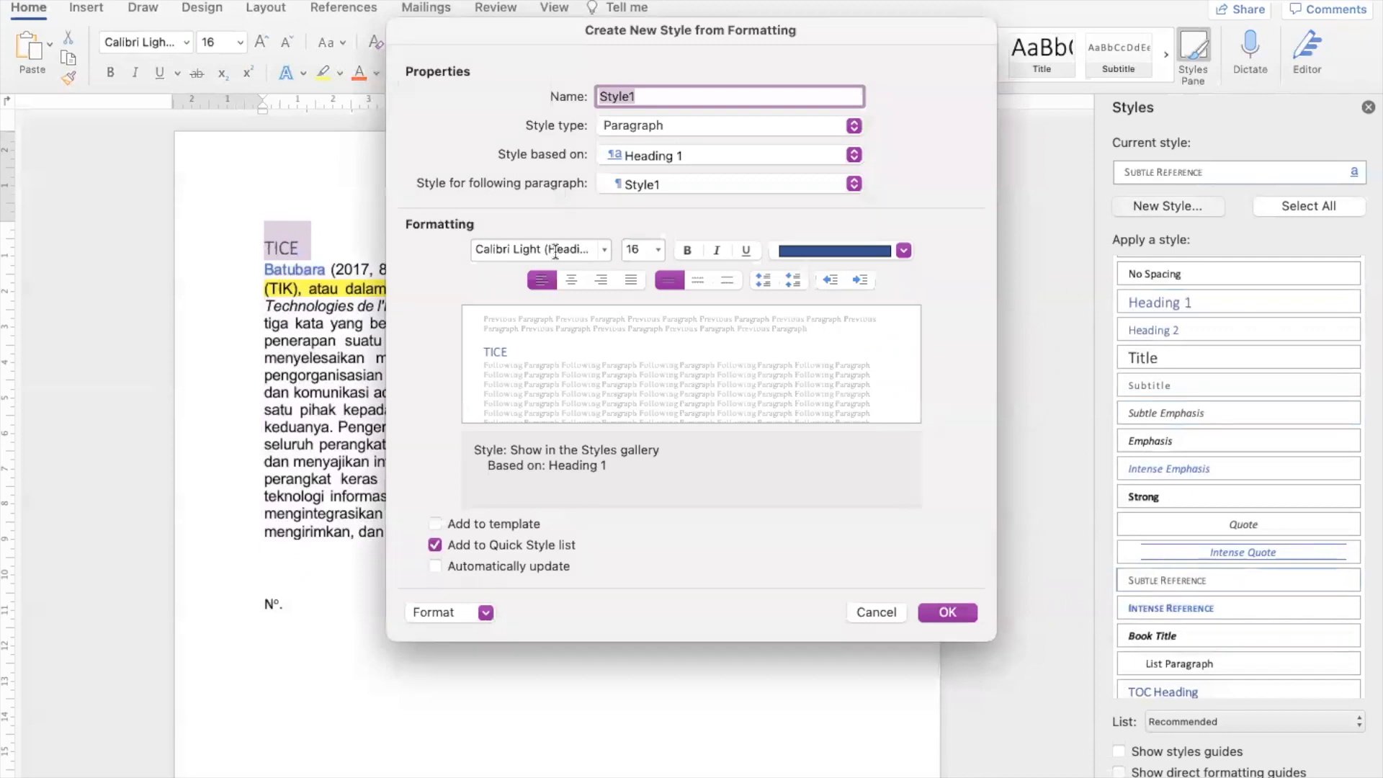
left_click(876, 612)
scroll(1156, 496, "down", 2)
scroll(1305, 337, "up", 2)
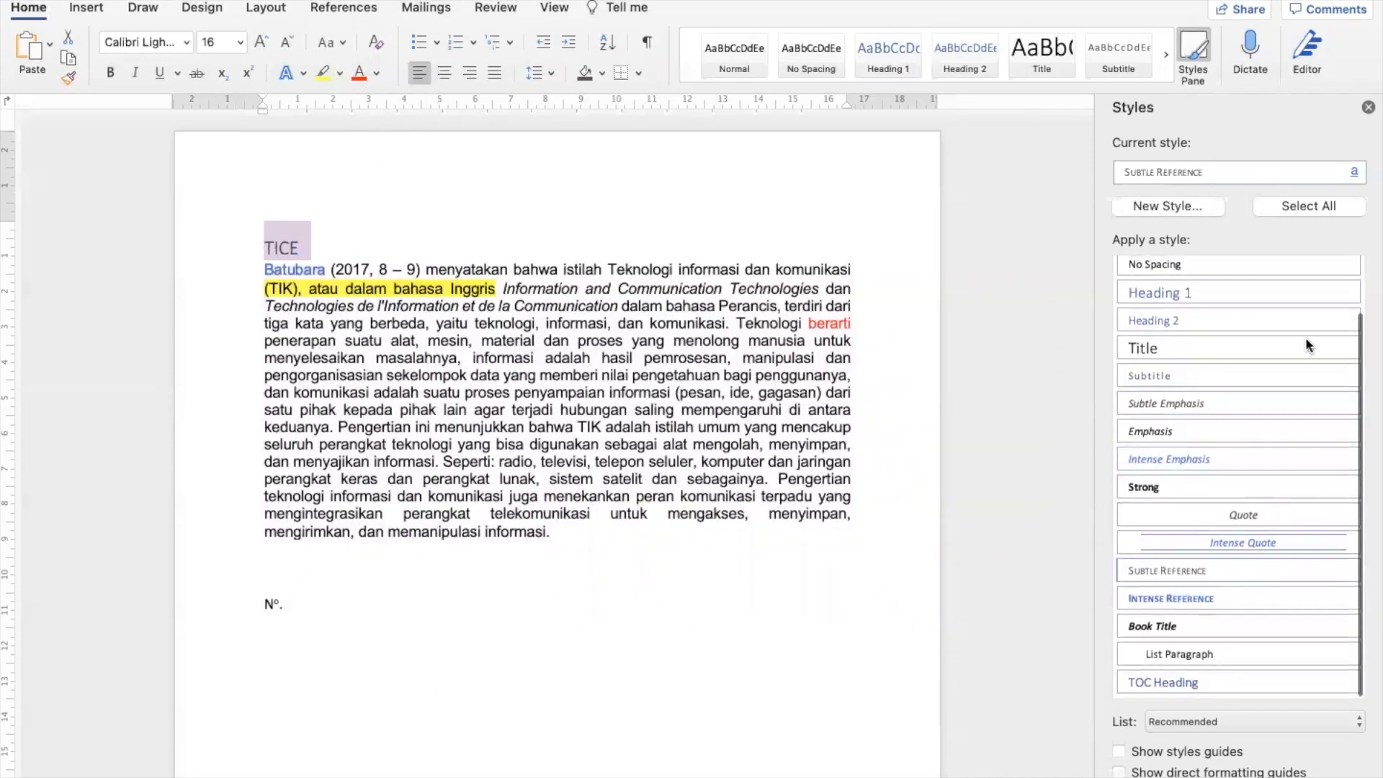
left_click(1368, 108)
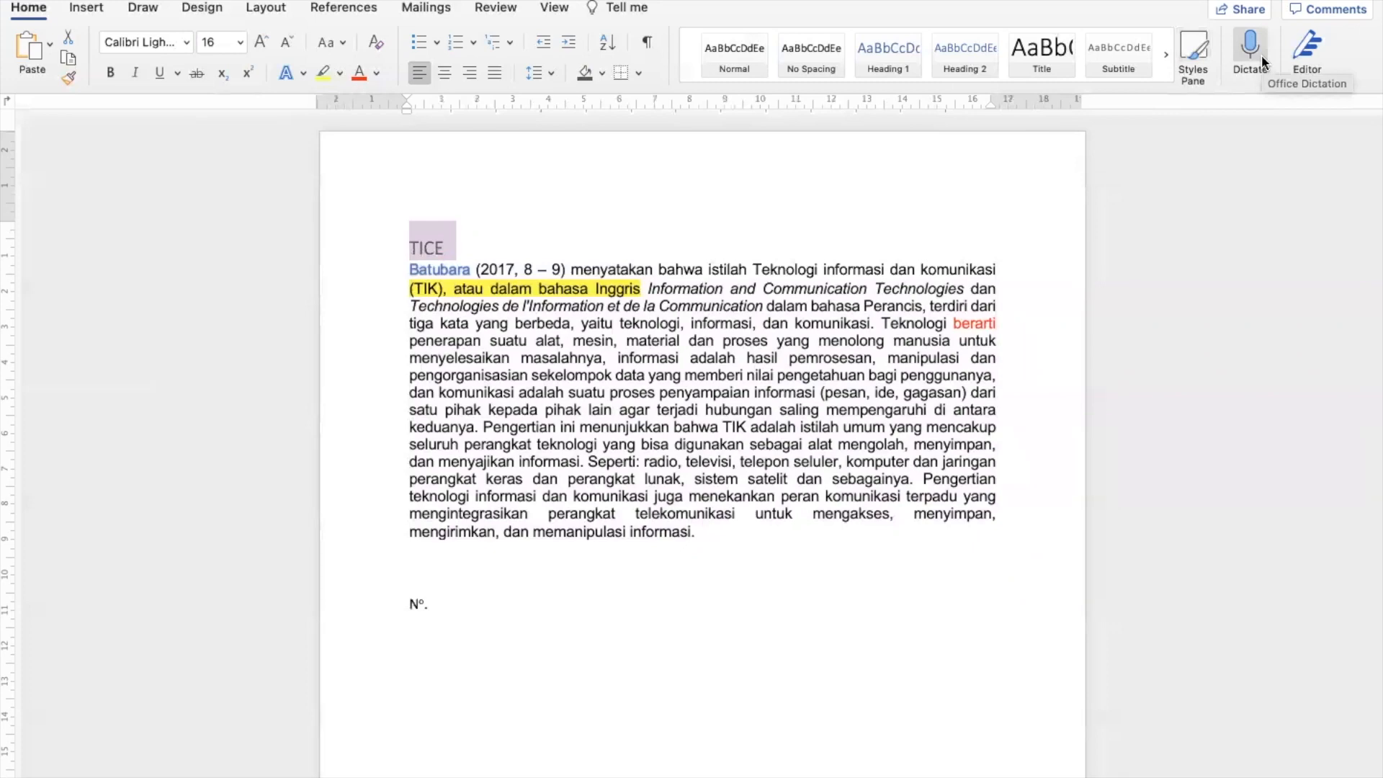
- Delete the "Nº." line and the extra blank lines below the paragraph
left_click(576, 600)
key("BackSpace")
key("BackSpace")
key("BackSpace")
key("BackSpace")
key("BackSpace")
key("BackSpace")
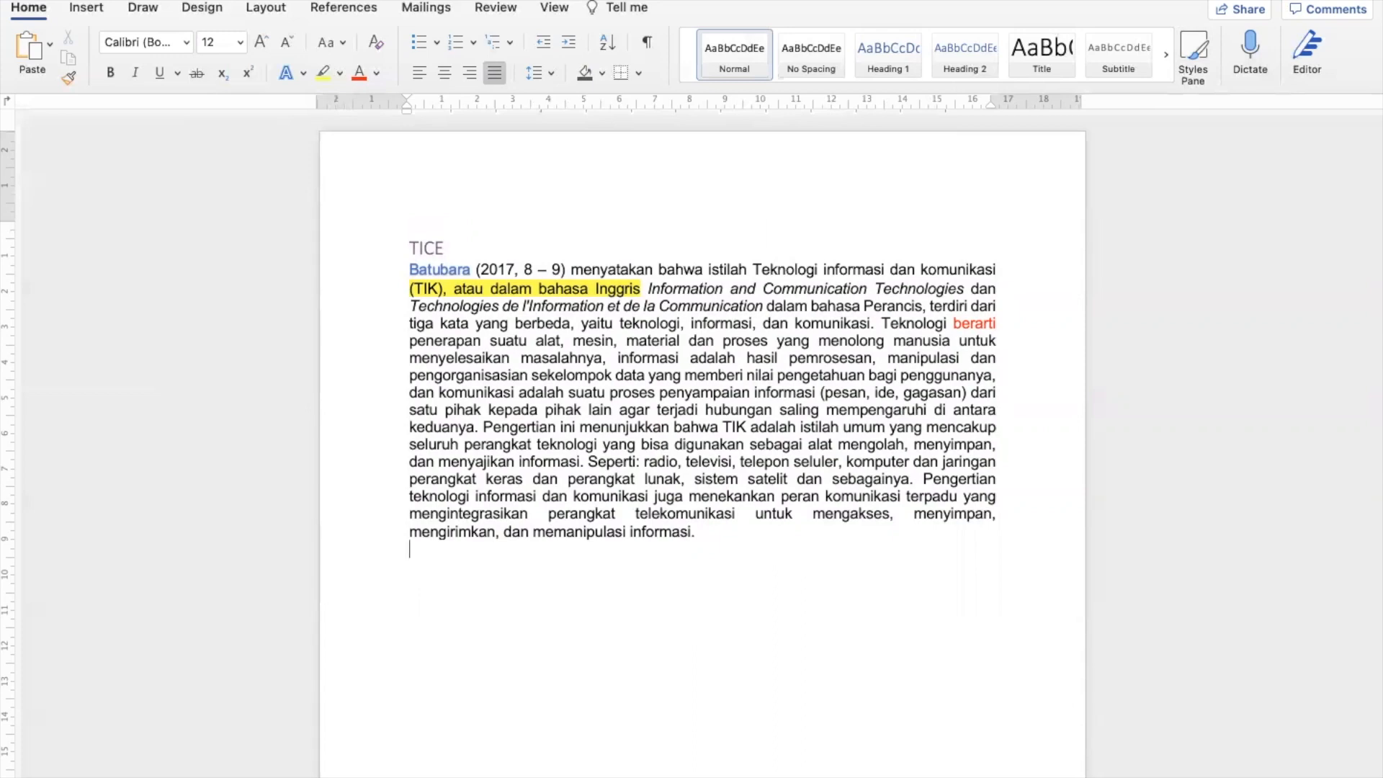
- Dictate "Oui Bonjour" on a new line below the paragraph and stop the dictation
key("Return")
left_click(1247, 46)
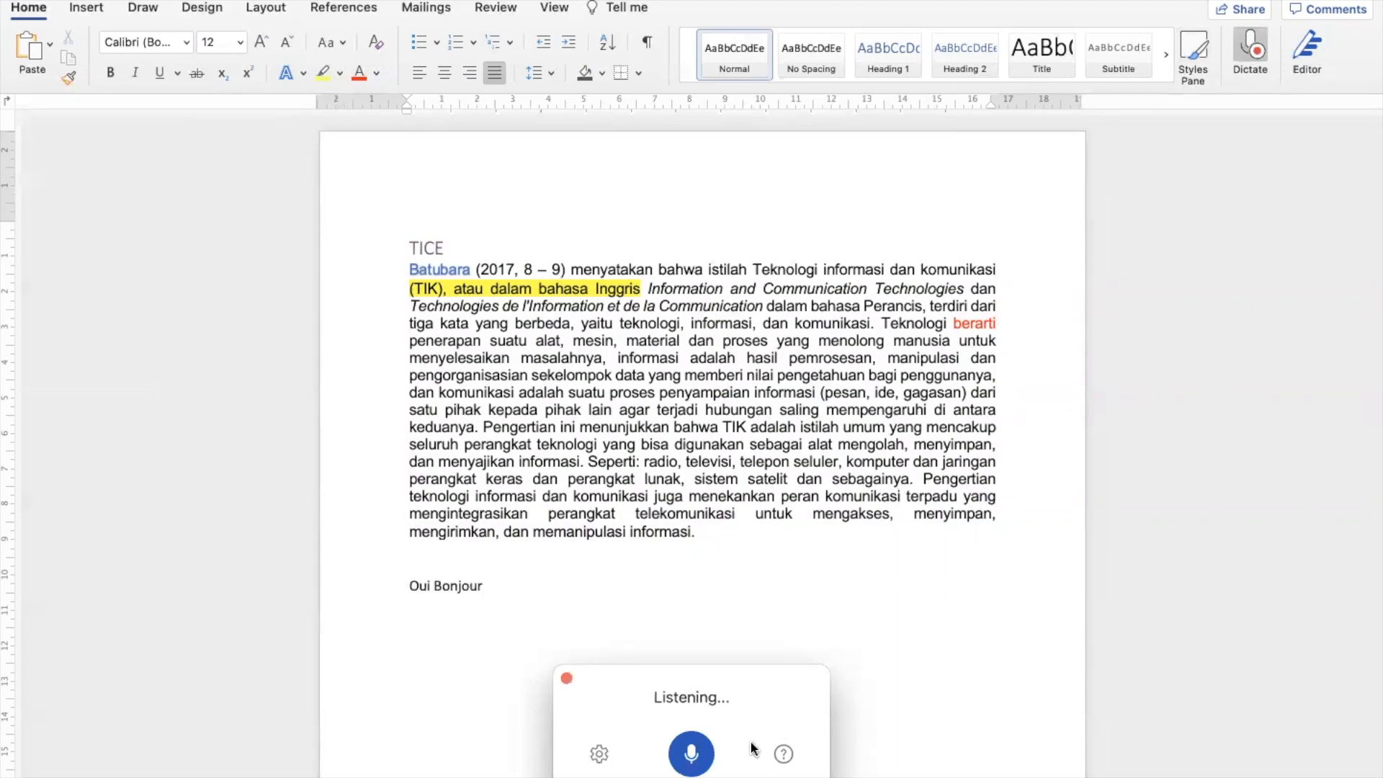
left_click(566, 679)
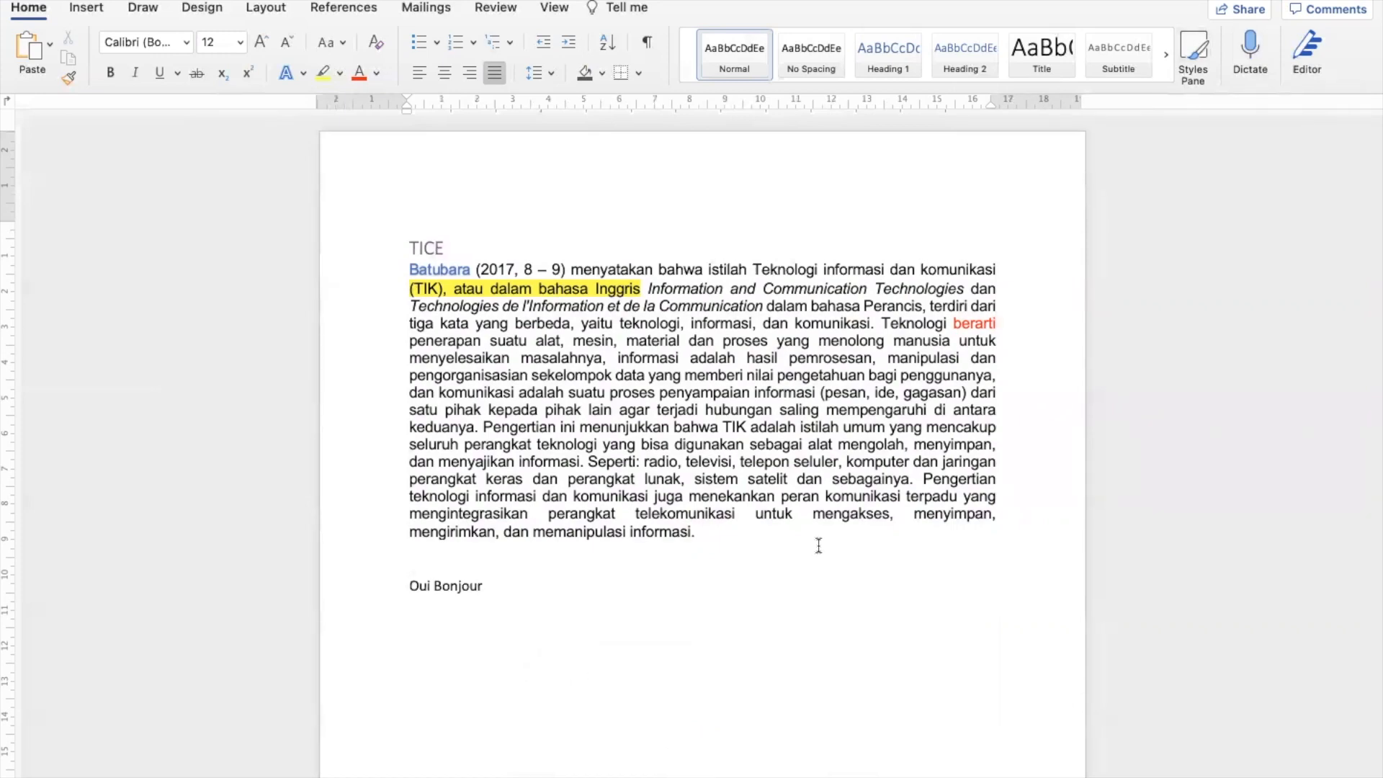
double_click(454, 587)
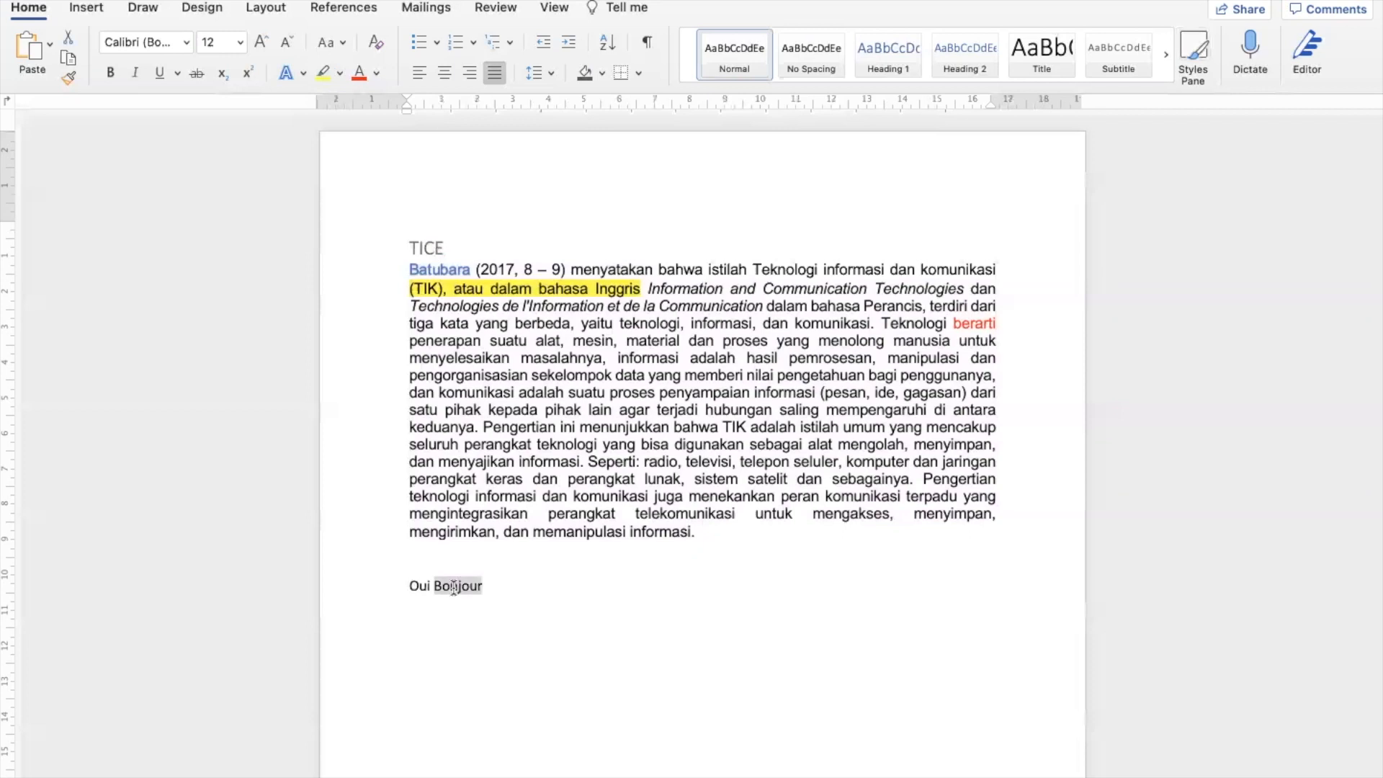
left_click(486, 590)
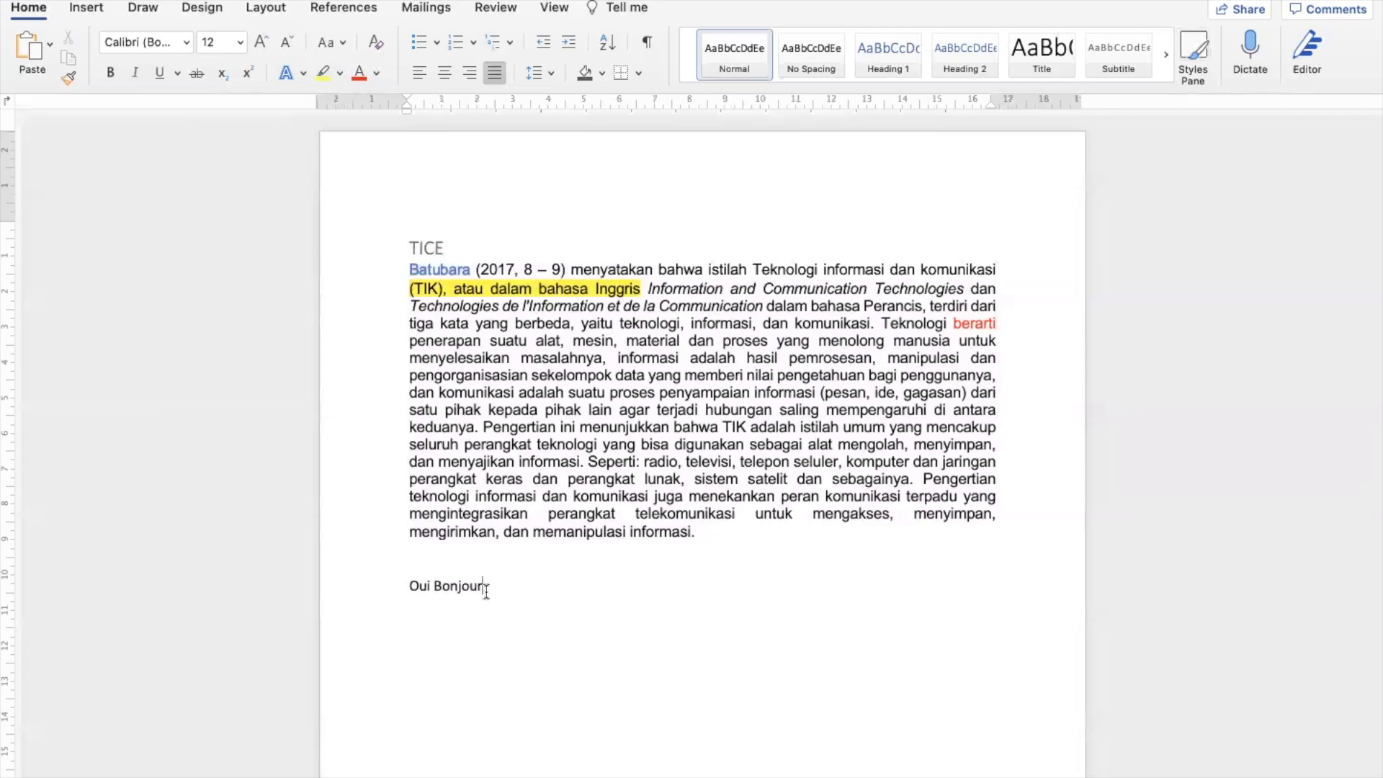
- Review the document's spelling, grammar and refinement results in the Editor, check them again with the cursor in the title, and close it
left_click(1315, 56)
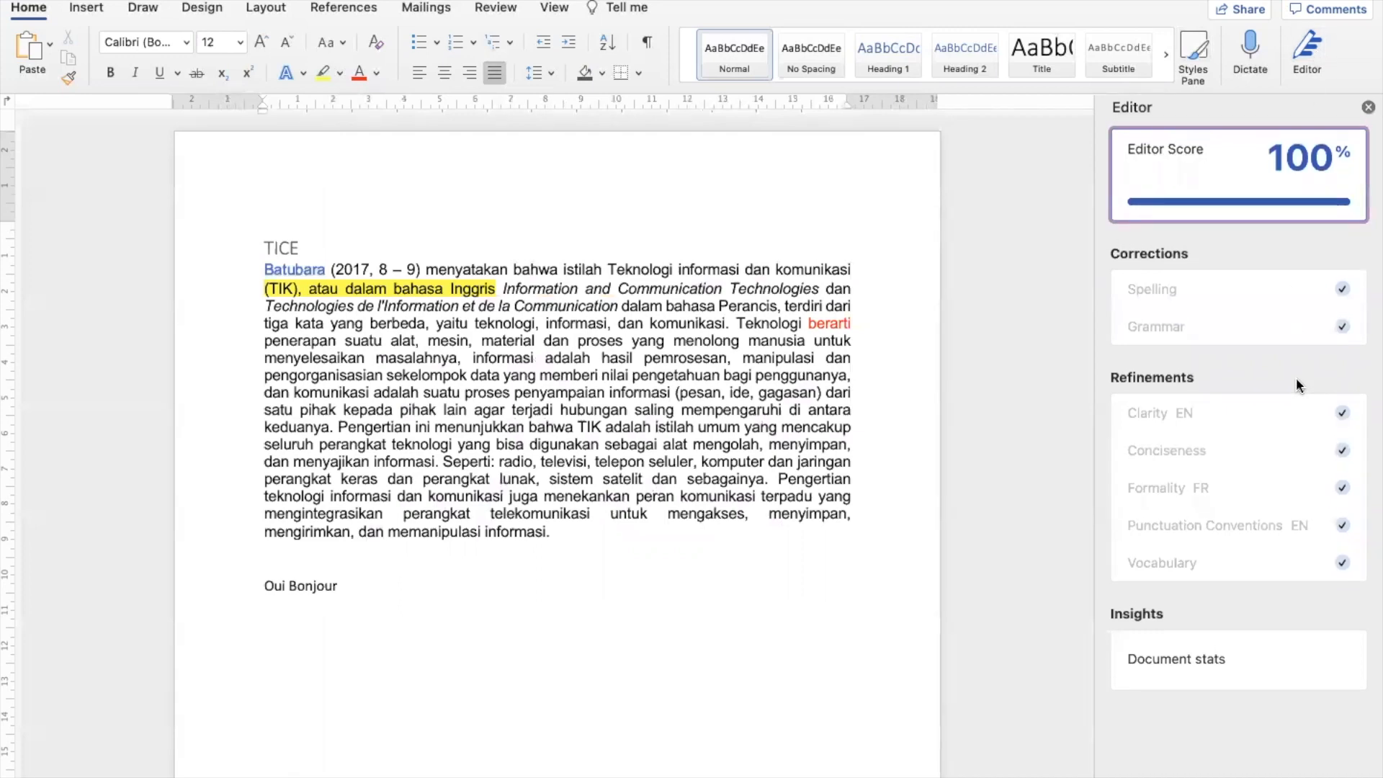
left_click(1368, 108)
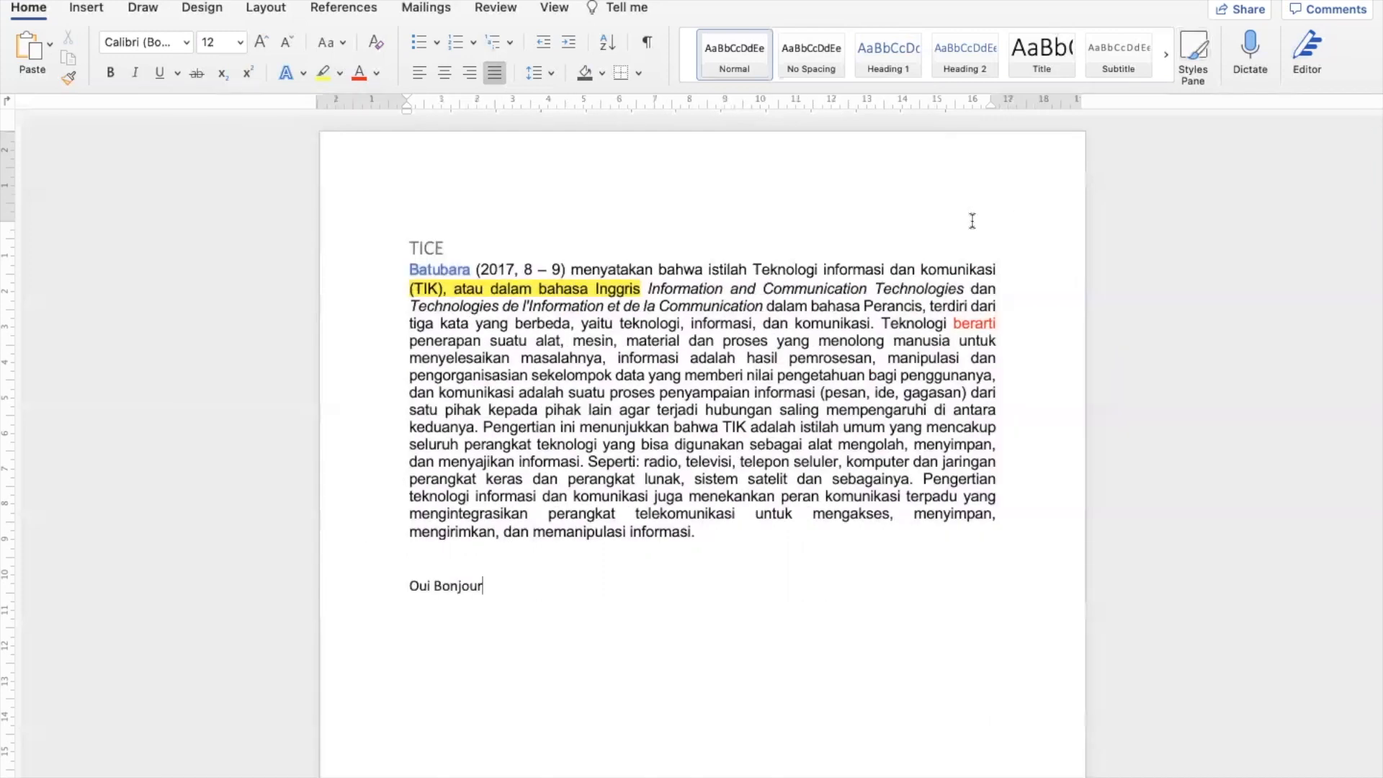
left_click(592, 242)
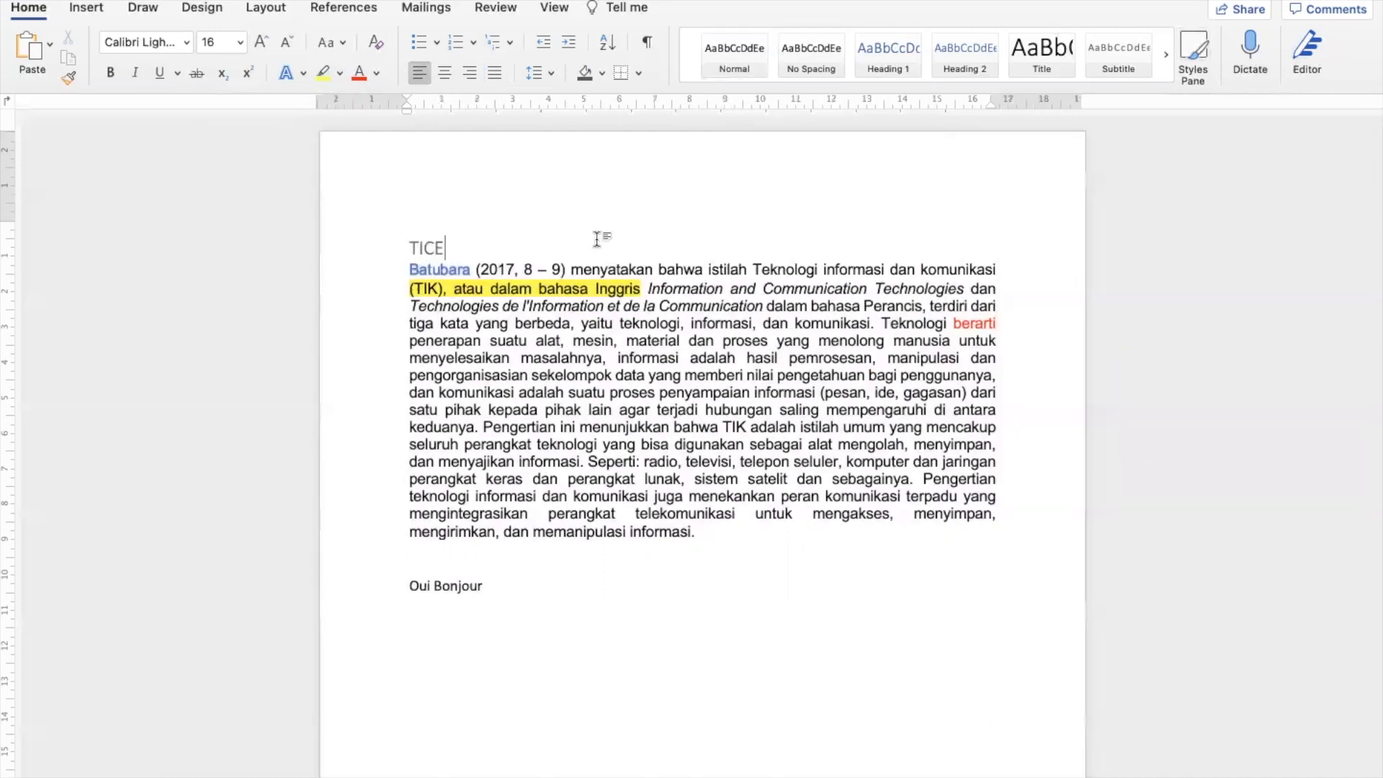
left_click(1302, 55)
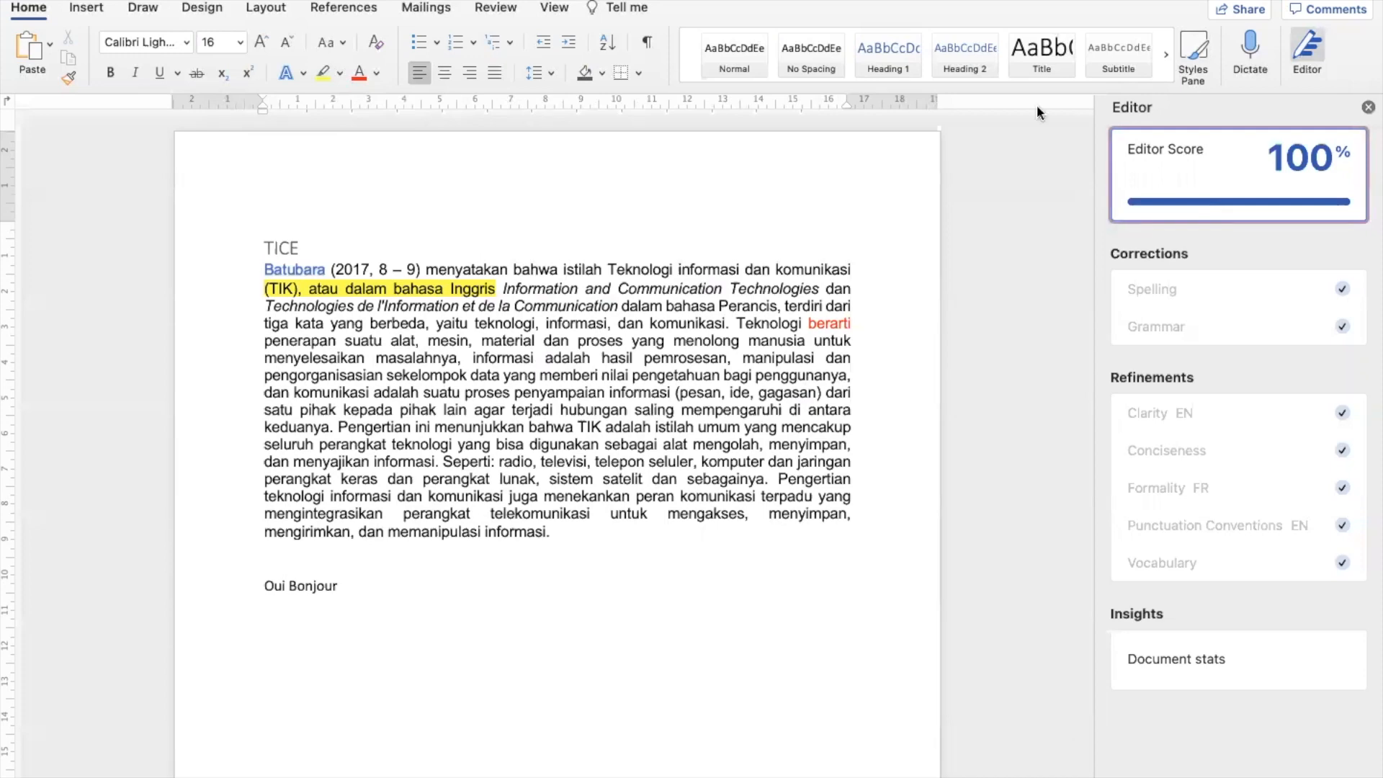
left_click(579, 530)
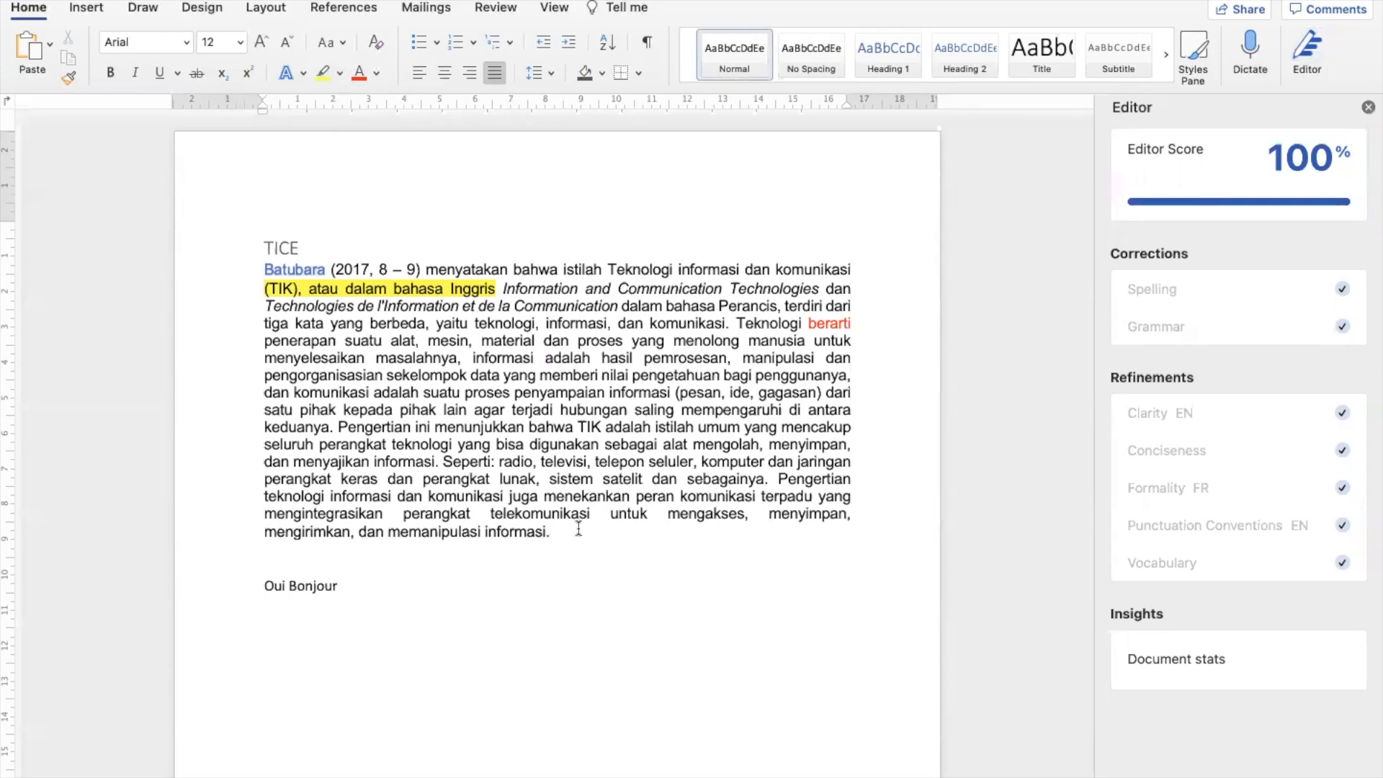
left_click(1368, 110)
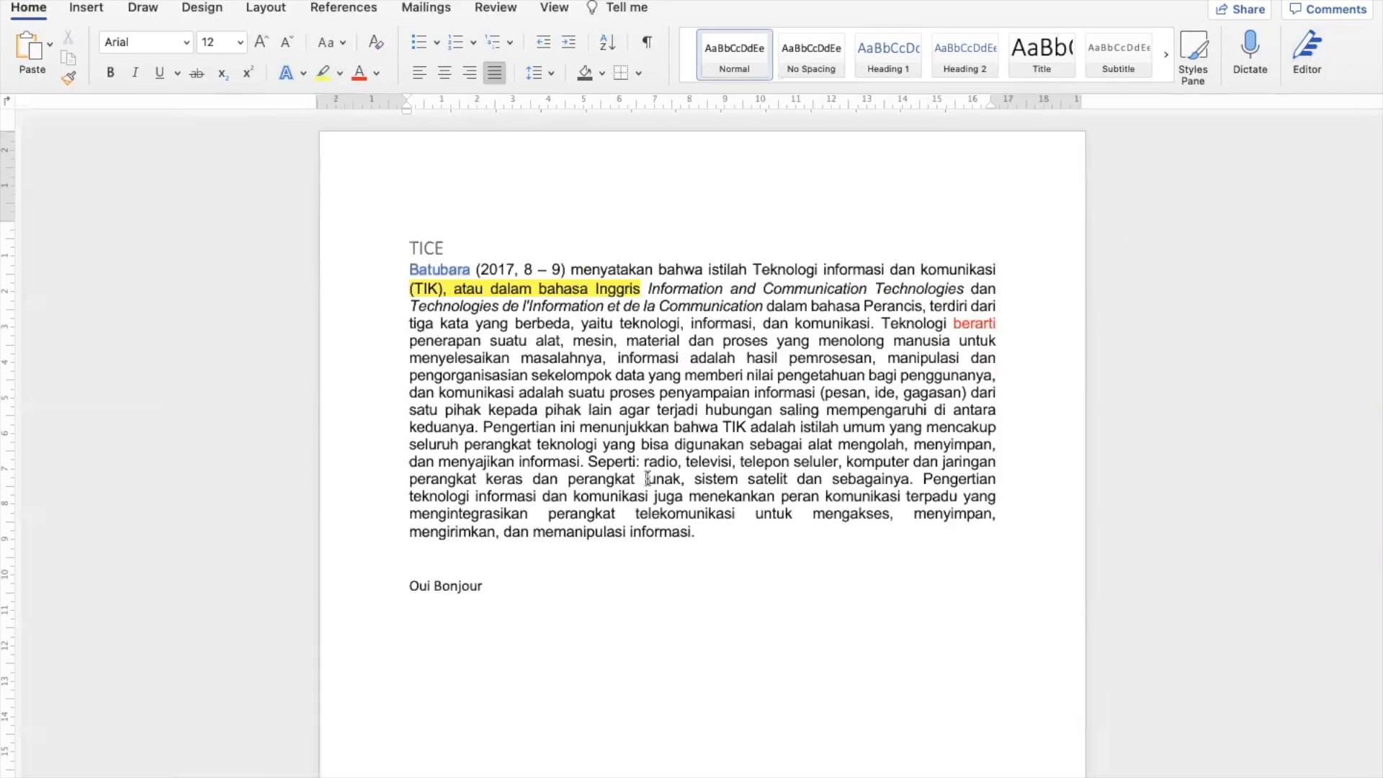
- Mark all the document text as Indonesian for proofing, with "Do not check spelling or grammar" turned off
key("super+a")
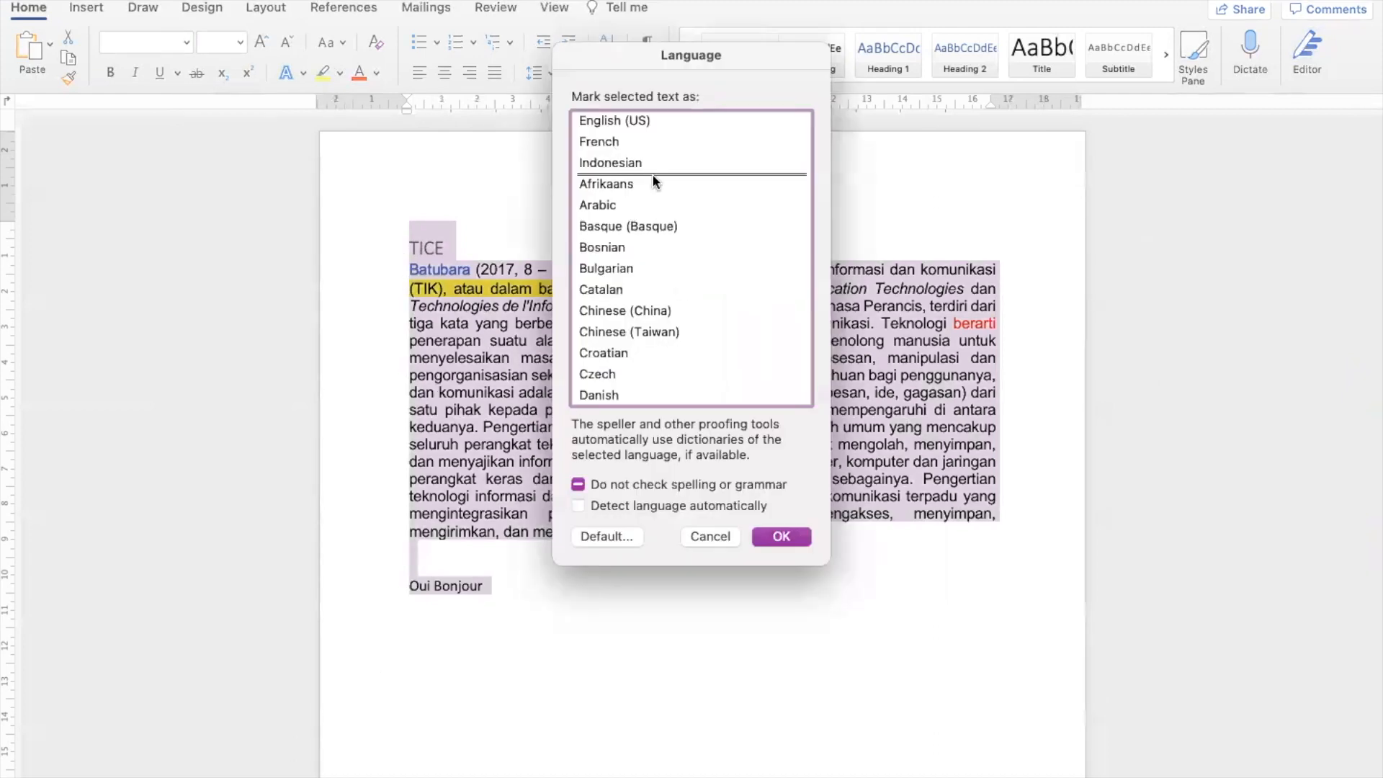
left_click(628, 161)
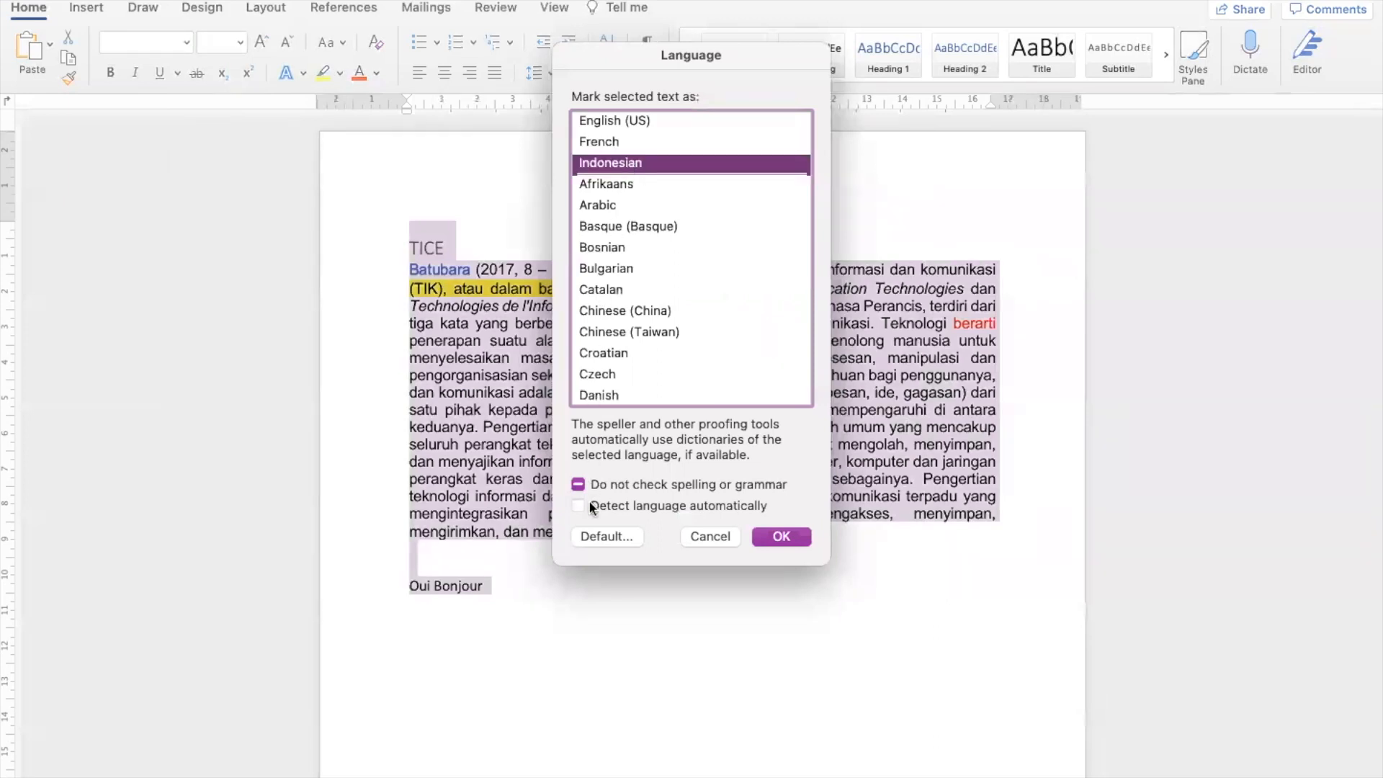
left_click(578, 485)
left_click(578, 484)
left_click(798, 535)
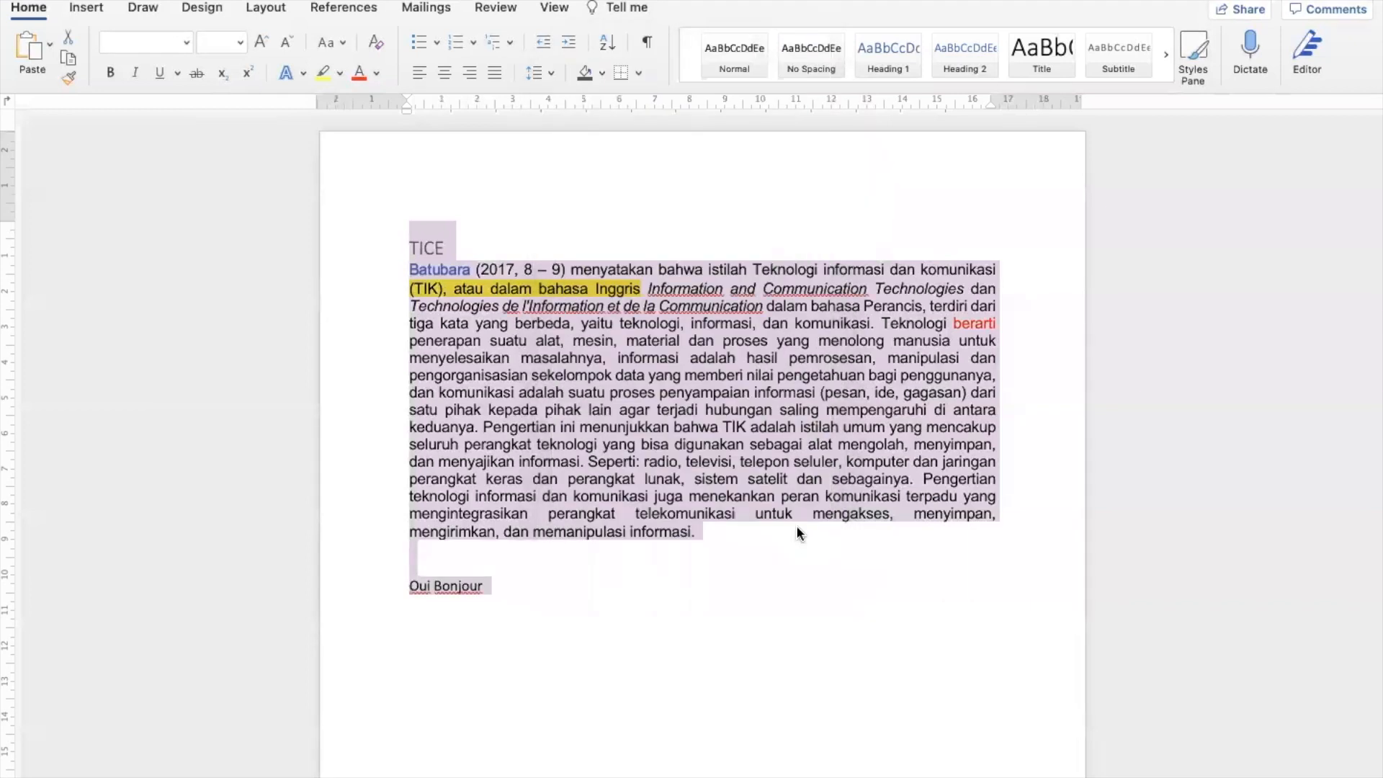
left_click(797, 525)
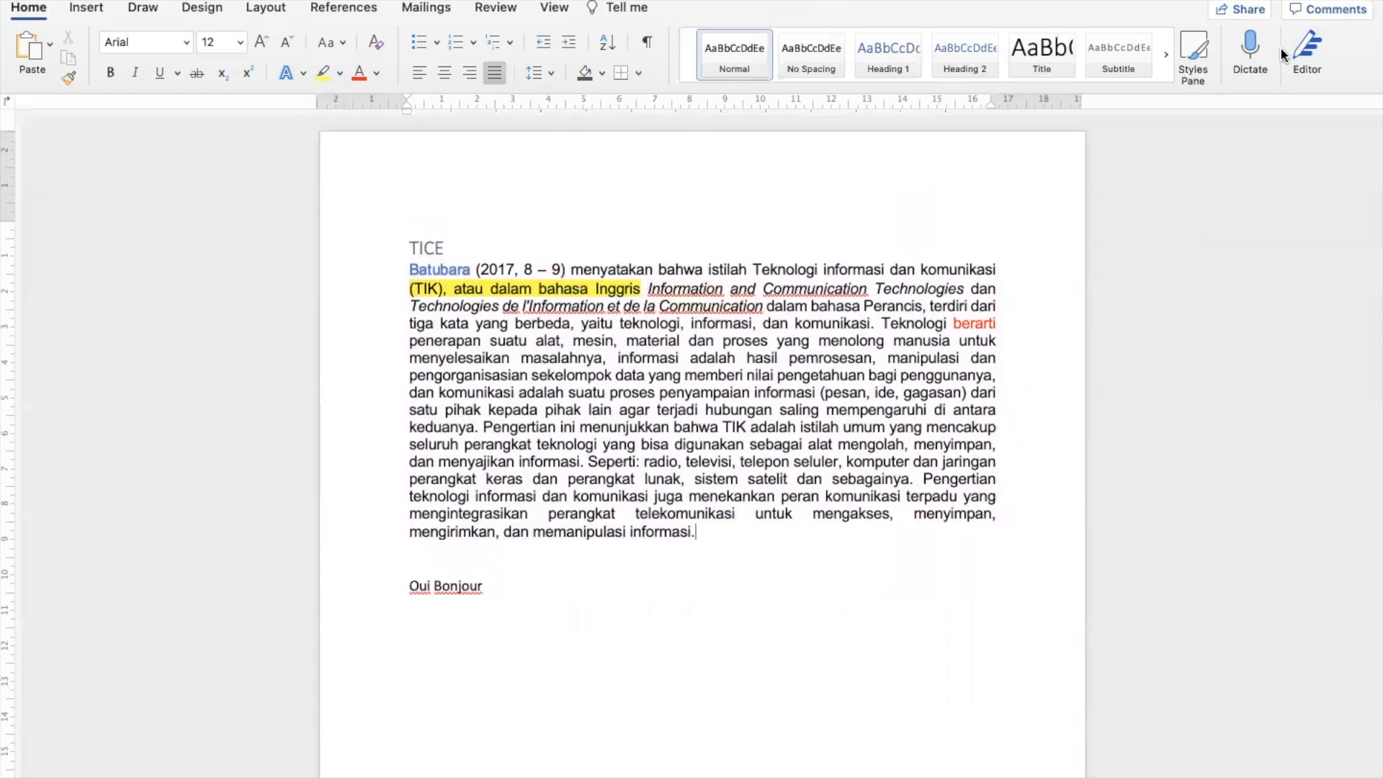
- Check the document in the Editor and look at the spelling options for the flagged word "Information" without choosing one
left_click(1305, 50)
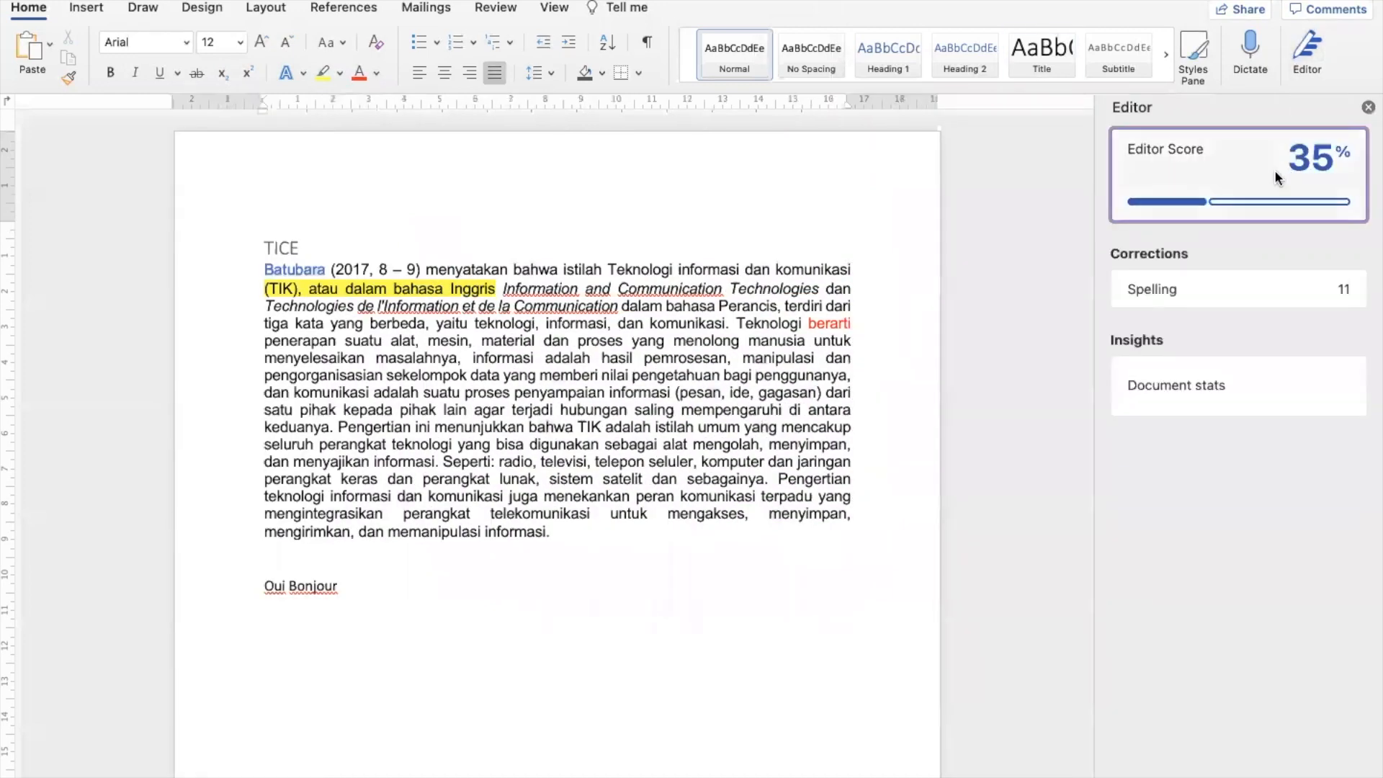
left_click(563, 288)
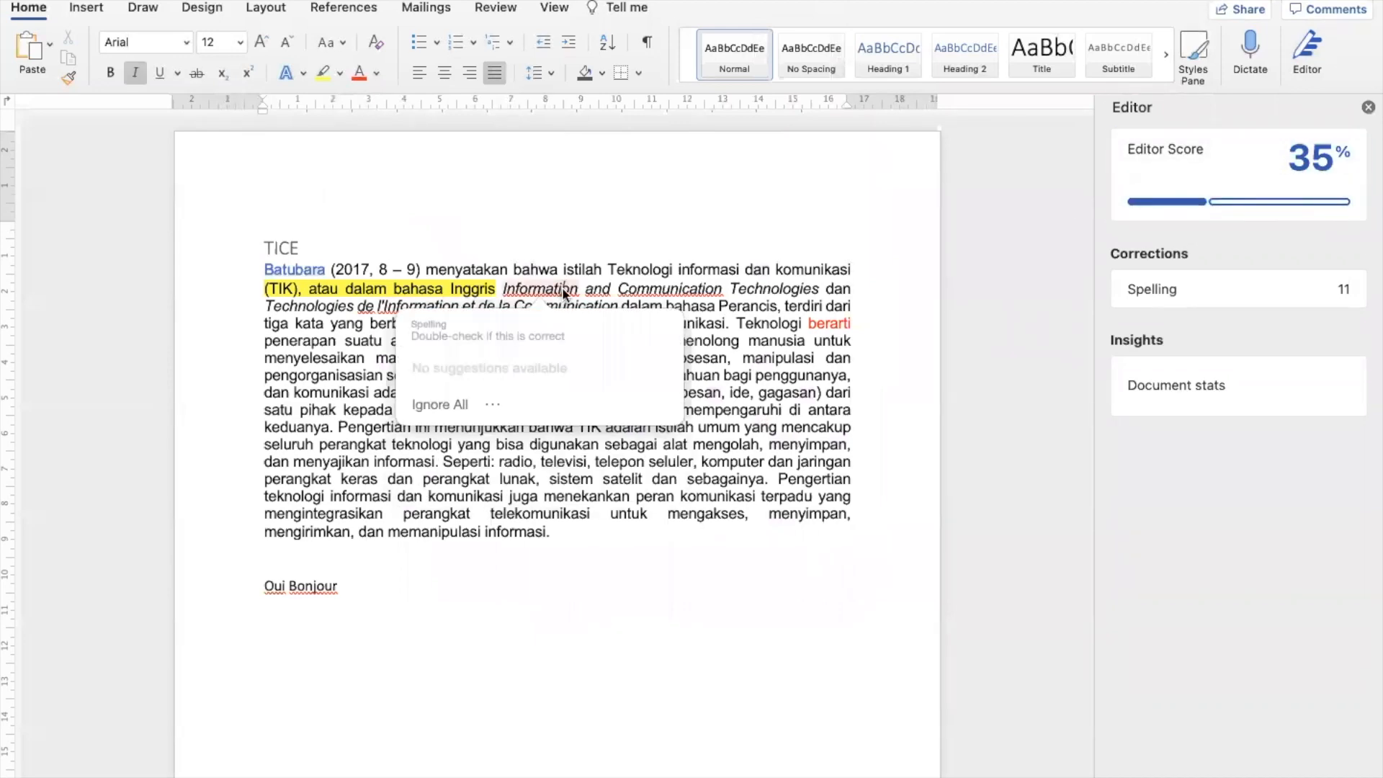
left_click(493, 405)
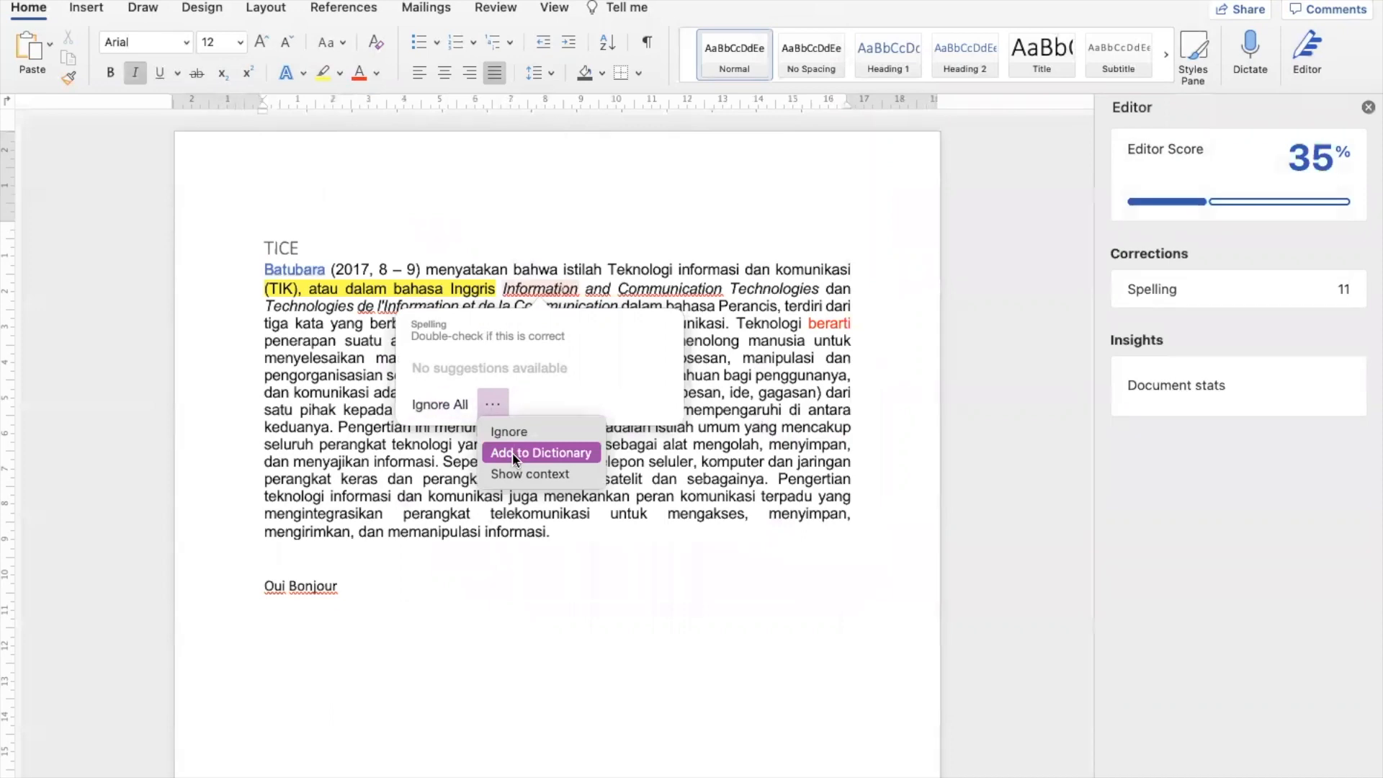
left_click(478, 563)
left_click_drag(511, 295, 619, 306)
left_click(724, 290)
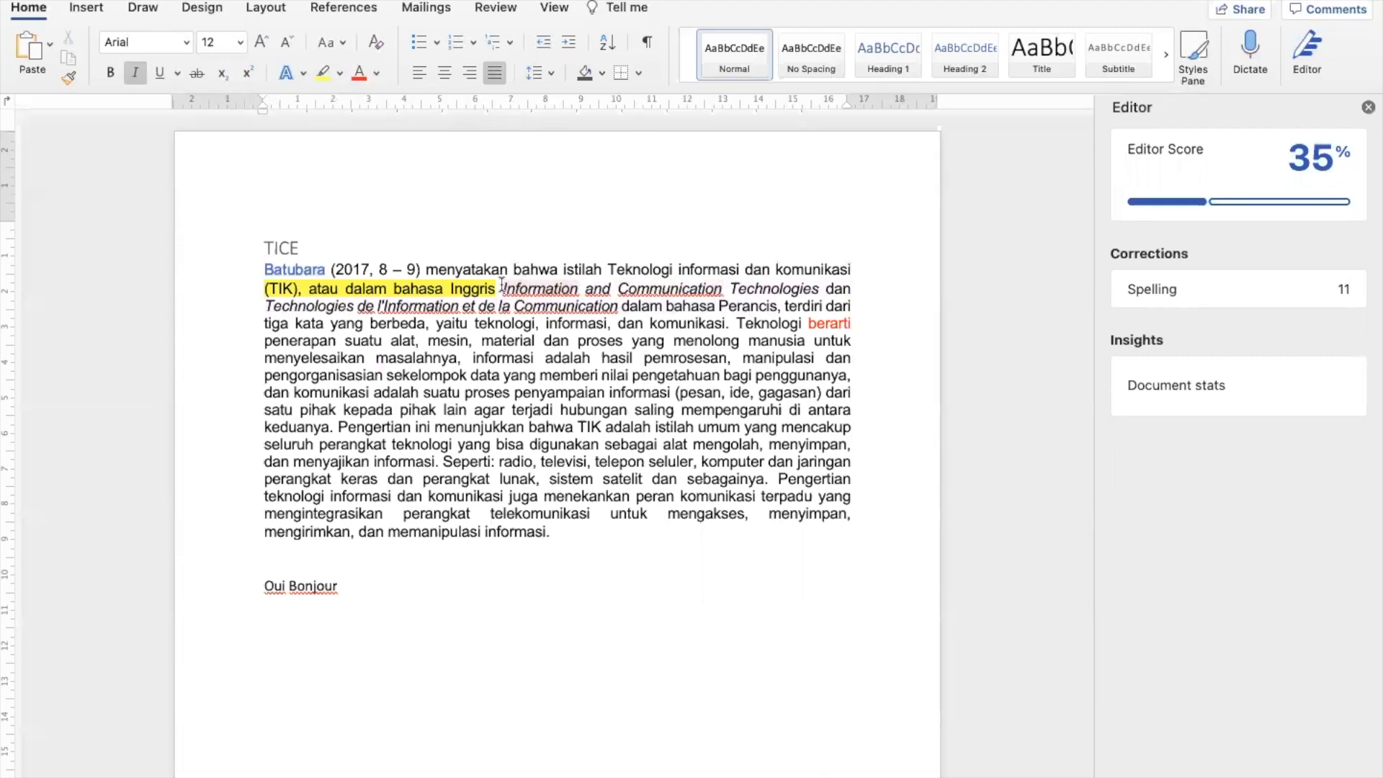
- Mark "Information and Communication Technologies" as English (US) and "Technologies de l'Information et de la Communication" as French for proofing
left_click_drag(505, 288, 821, 288)
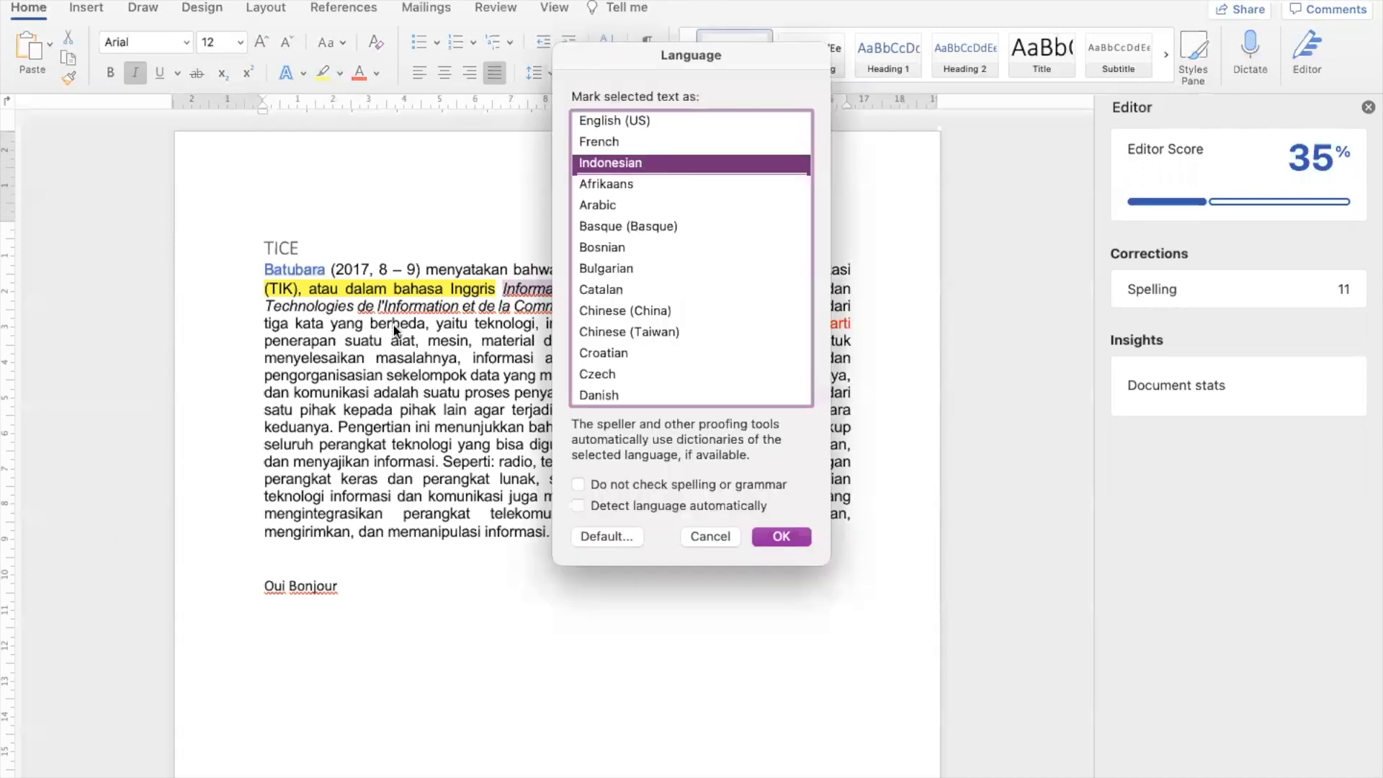
left_click(590, 120)
double_click(590, 120)
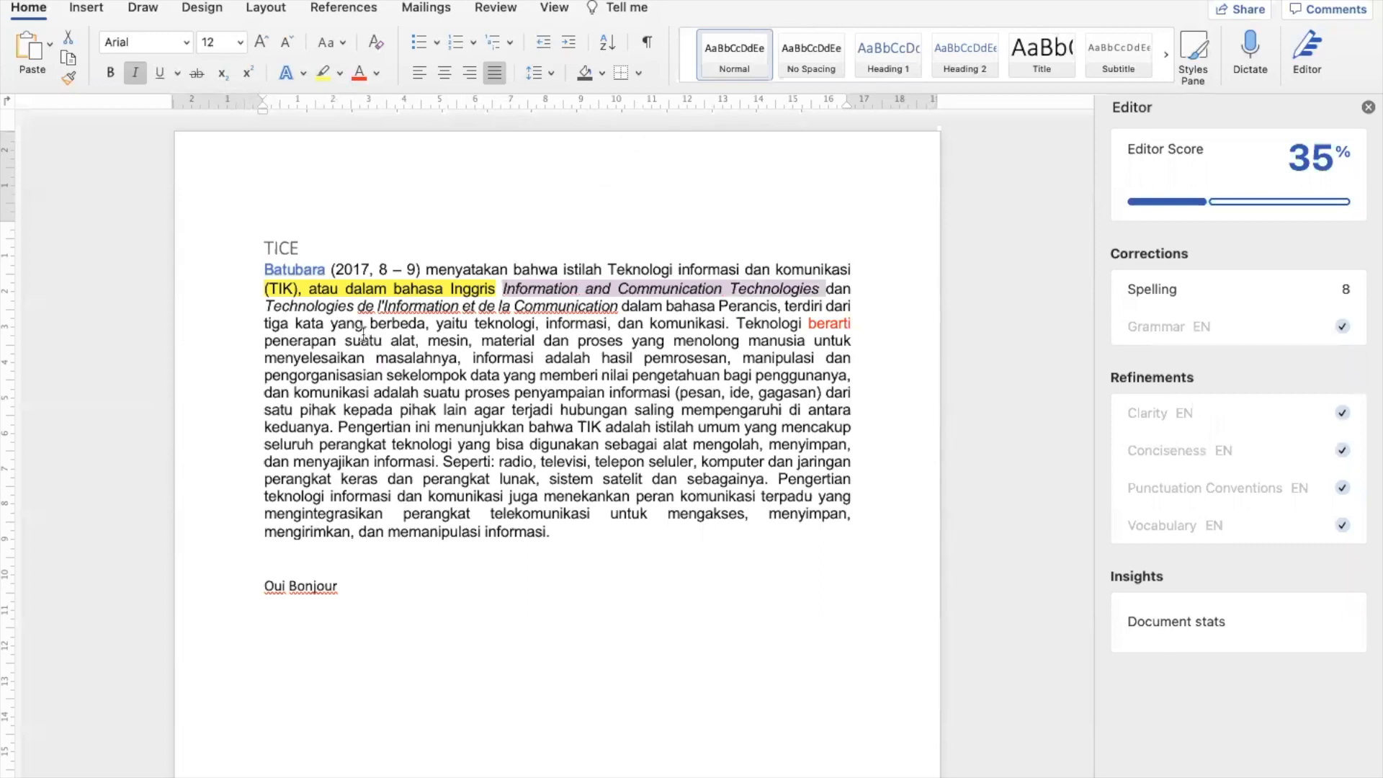
left_click_drag(263, 305, 621, 304)
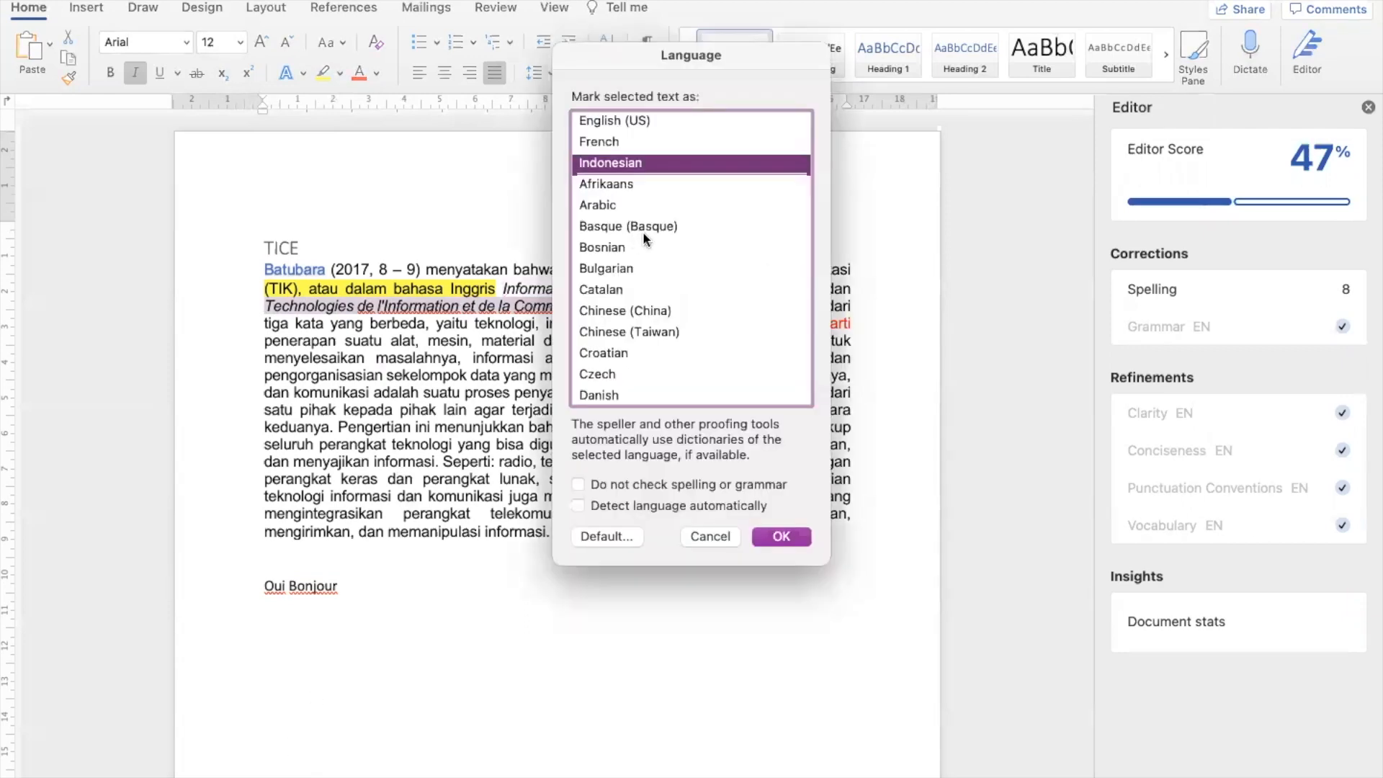
double_click(624, 144)
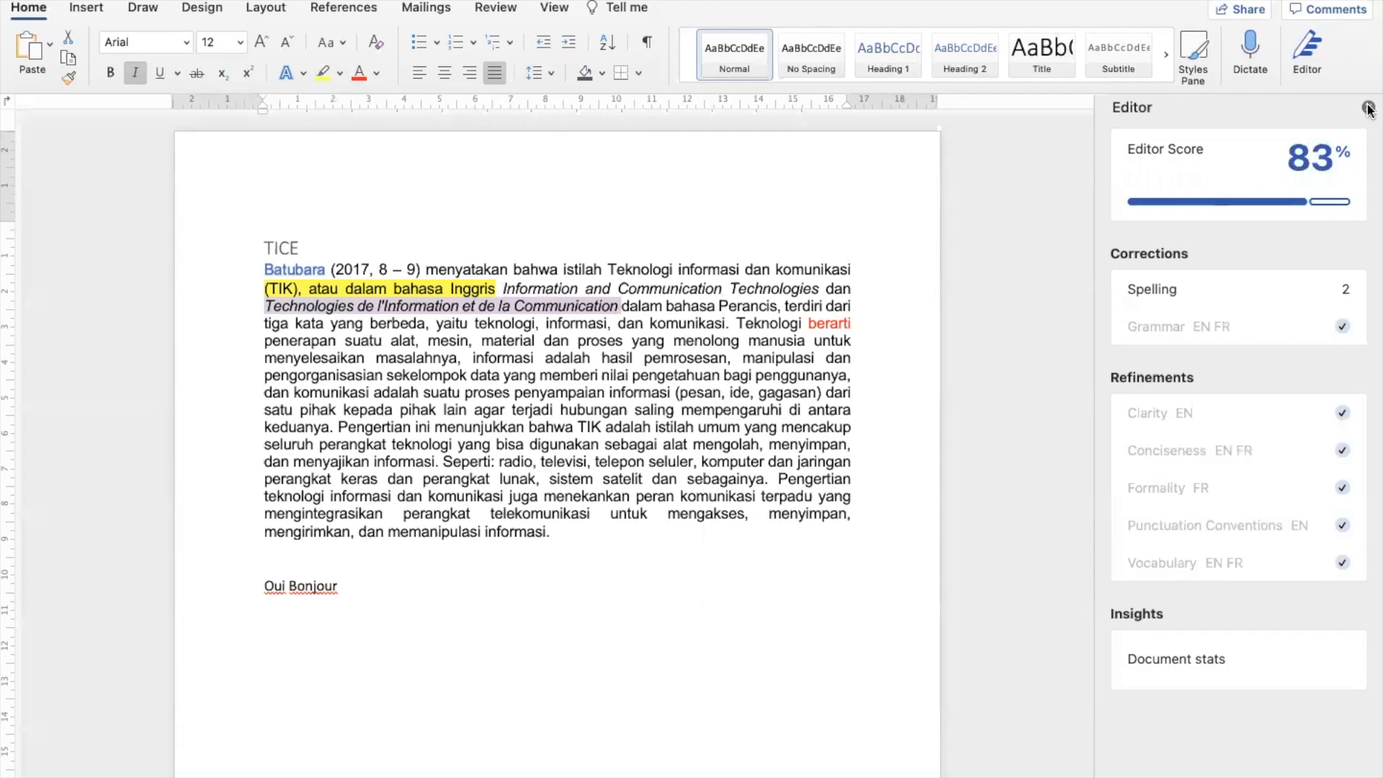
- Delete the "Oui Bonjour" line and the blank lines below the paragraph, check the updated Editor results, and close the Editor
left_click(851, 578)
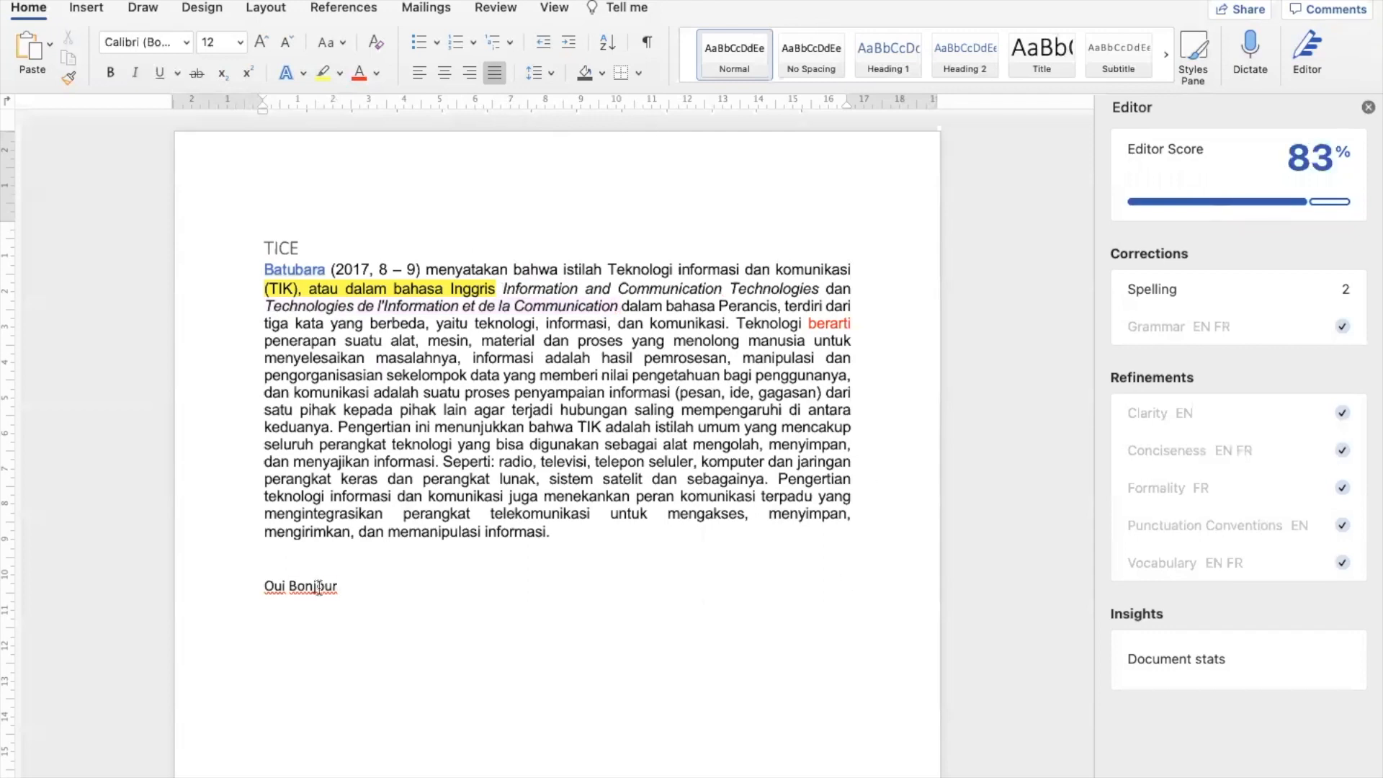
left_click(250, 593)
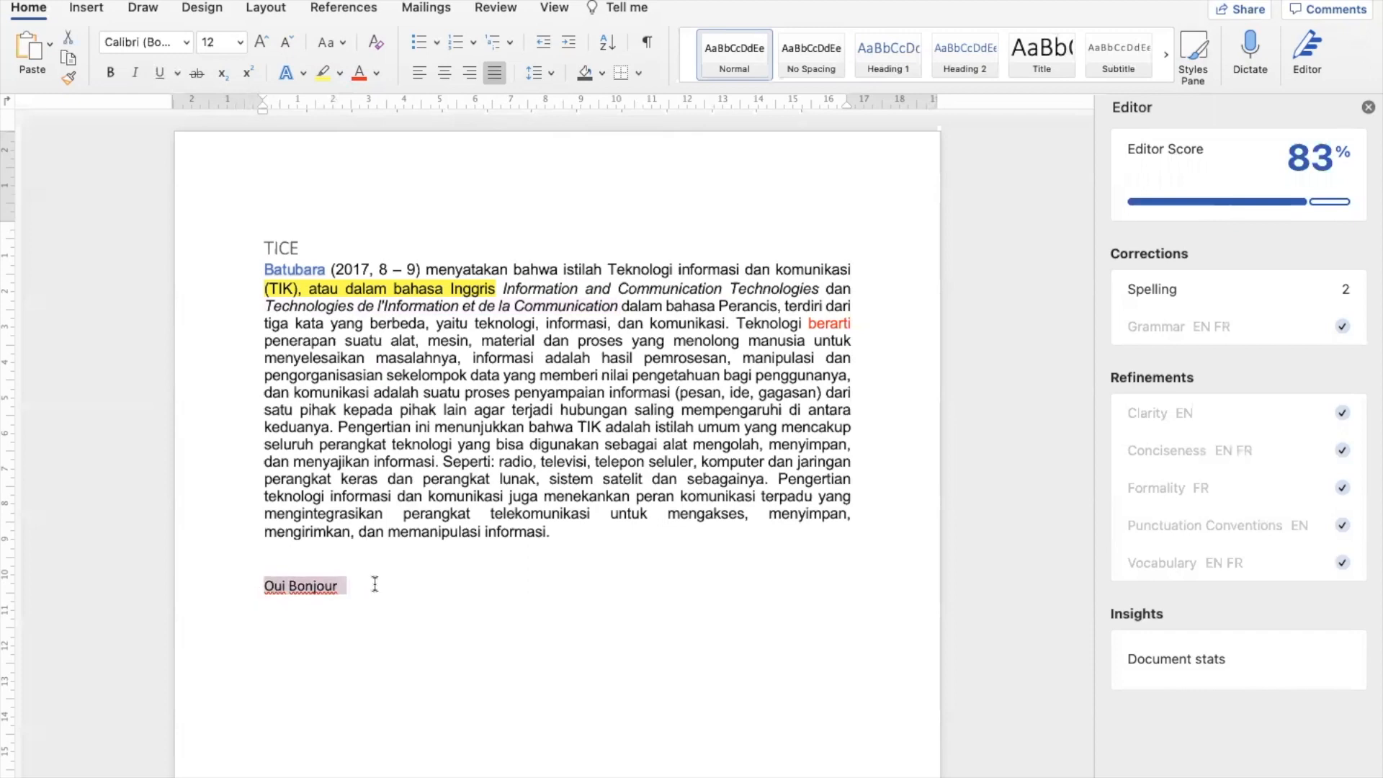
key("BackSpace")
key("BackSpace")
key("BackSpace")
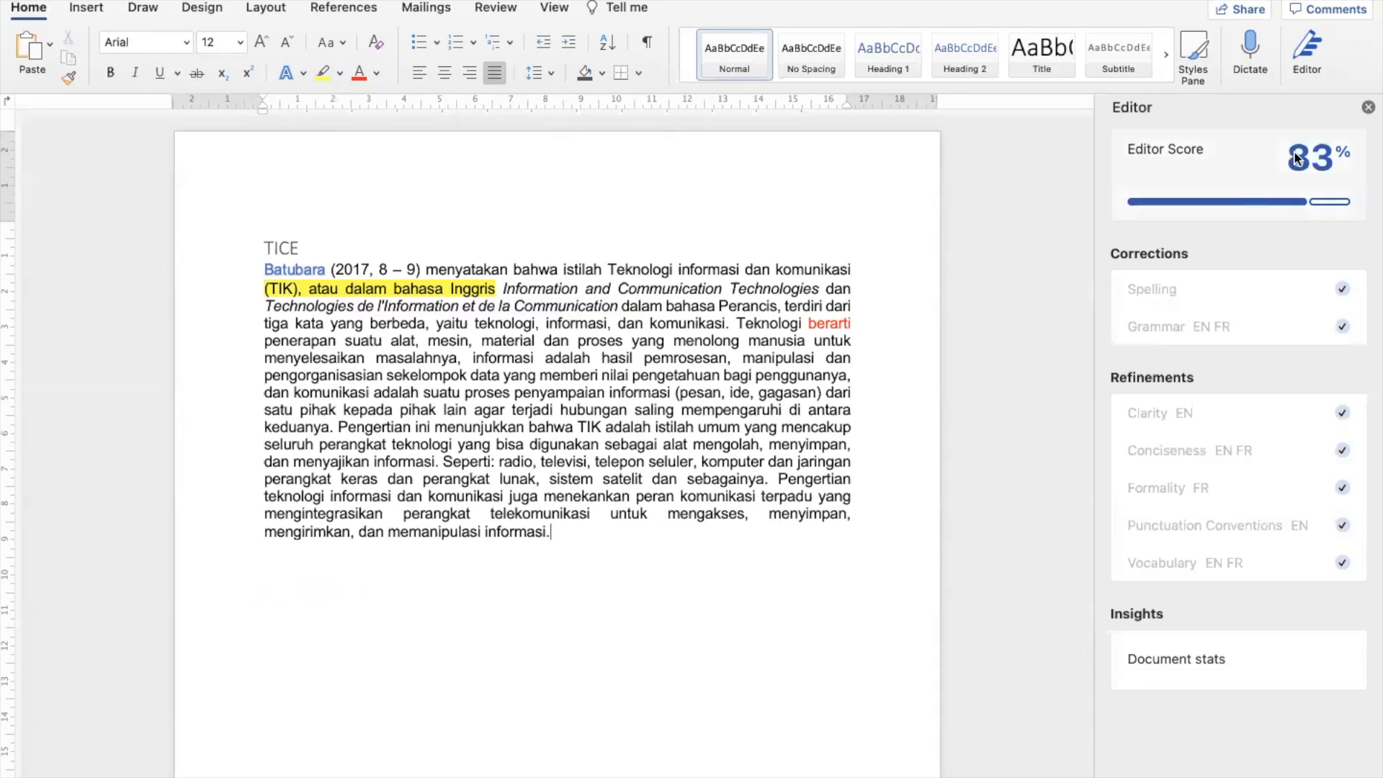
mouse_move(1295, 158)
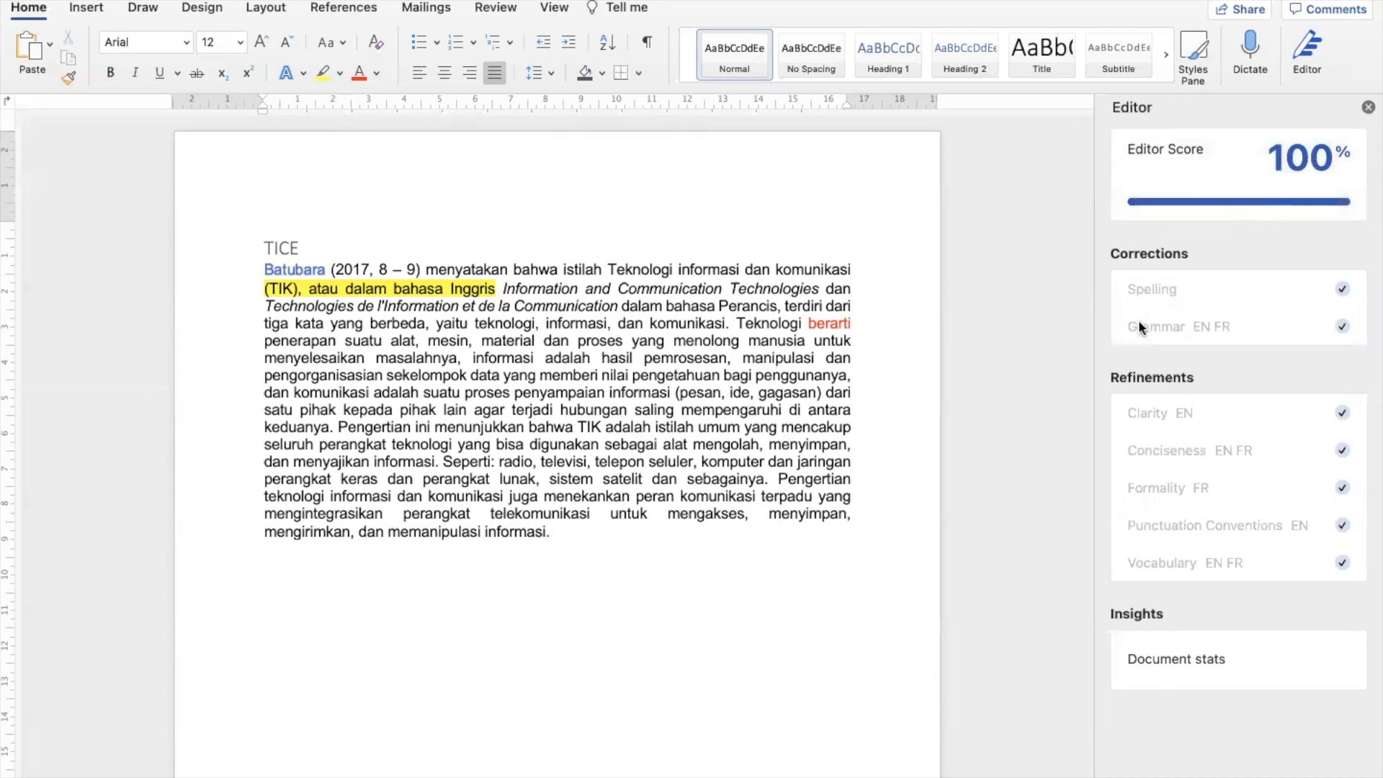
left_click(1368, 107)
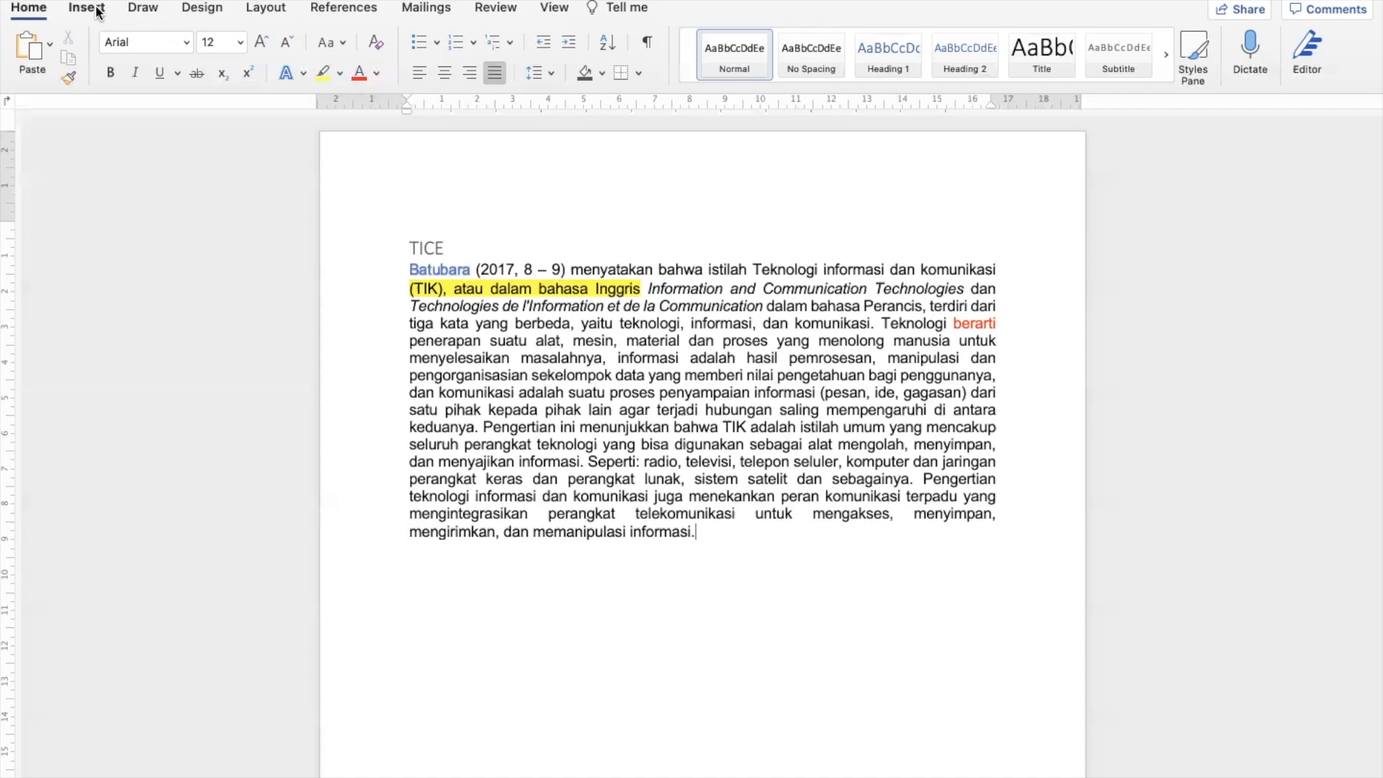
left_click(97, 12)
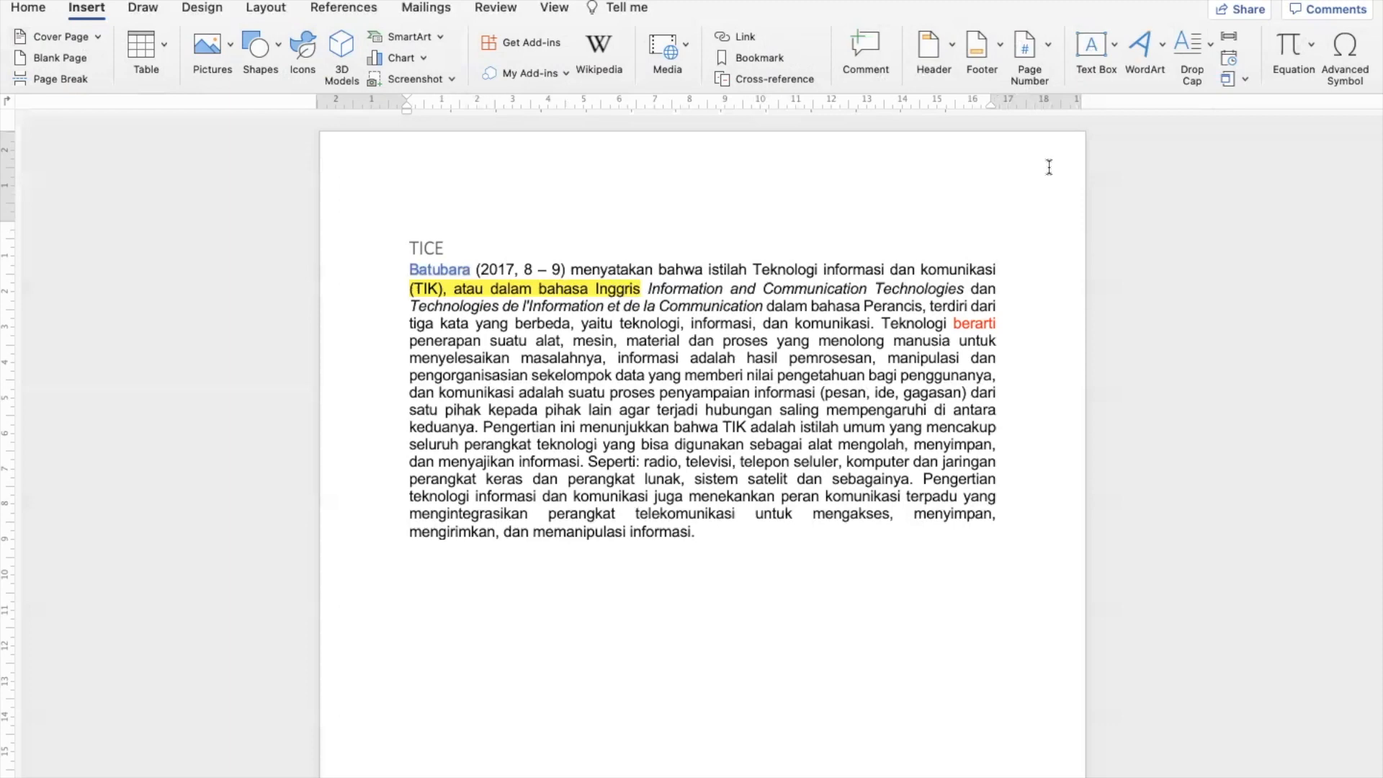
left_click(555, 10)
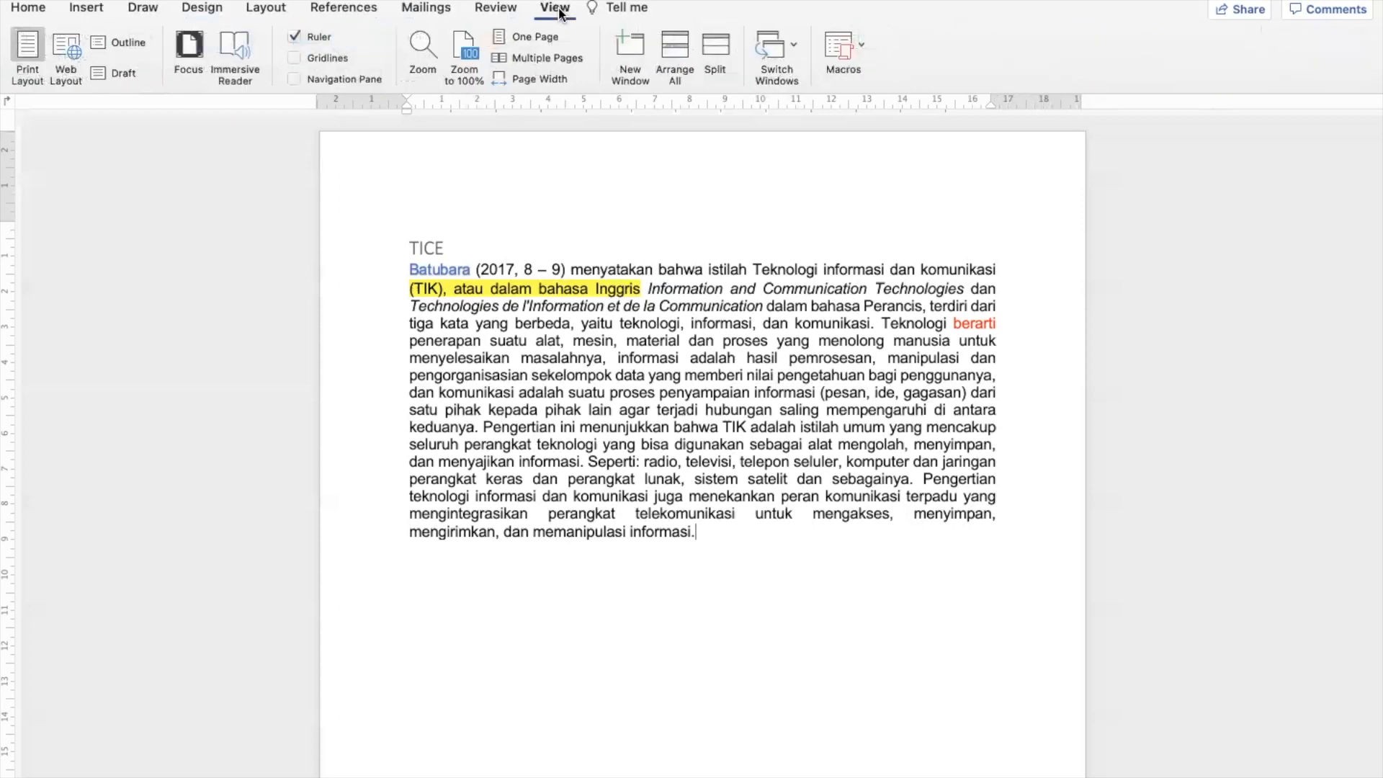